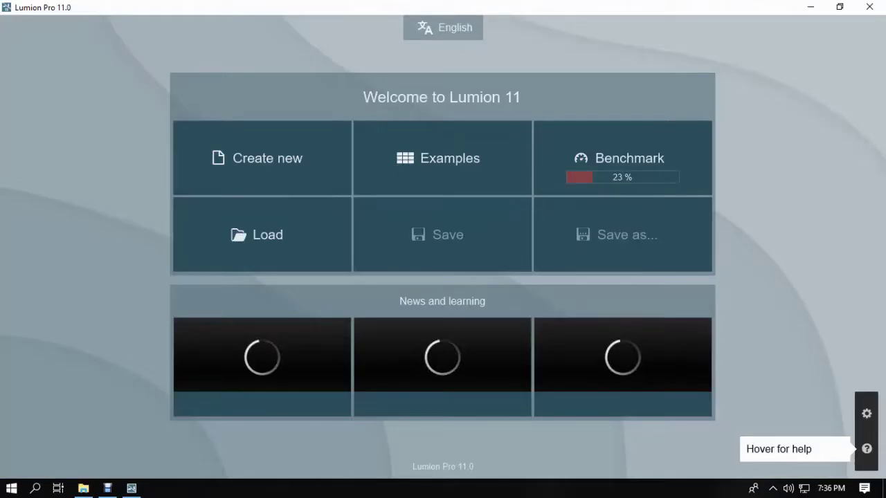
Create a new grass scene and place the imported living area model near the scene origin.
{"action": "left_click", "coordinate": [262, 159]}
{"action": "left_click", "coordinate": [262, 167]}
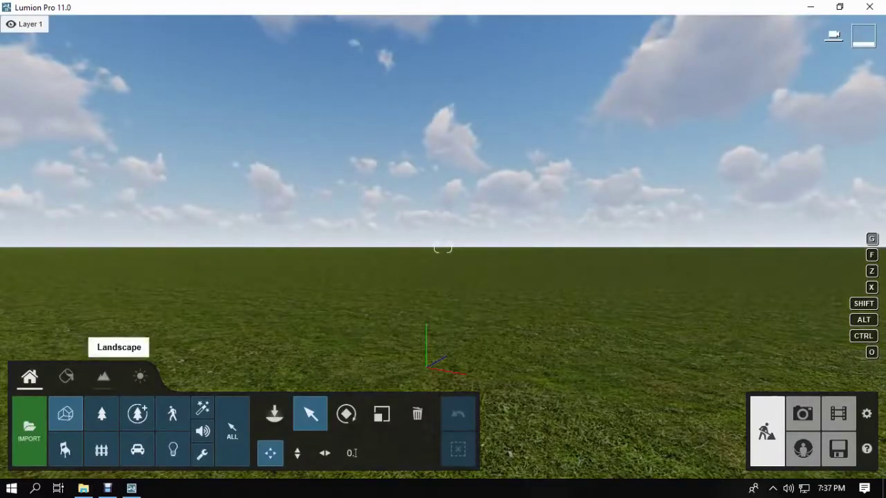
{"action": "left_click", "coordinate": [30, 430]}
{"action": "double_click", "coordinate": [220, 100]}
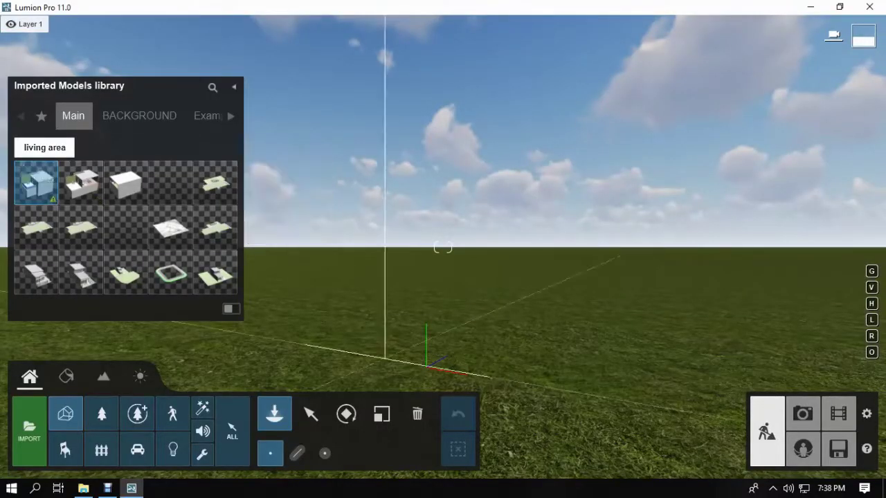
{"action": "left_click", "coordinate": [427, 365]}
Raise the living area model vertically above the grass.
{"action": "left_click", "coordinate": [310, 414]}
{"action": "mouse_move", "coordinate": [415, 277]}
{"action": "right_mouse_down"}
{"action": "mouse_move", "coordinate": [415, 332]}
{"action": "mouse_move", "coordinate": [415, 276]}
{"action": "right_mouse_up"}
{"action": "left_click", "coordinate": [297, 453]}
{"action": "left_click_drag", "start_coordinate": [397, 281], "coordinate": [397, 27]}
Position the camera inside the living room at a low height, facing the sofas and the wooden wall.
{"action": "key", "text": "w"}
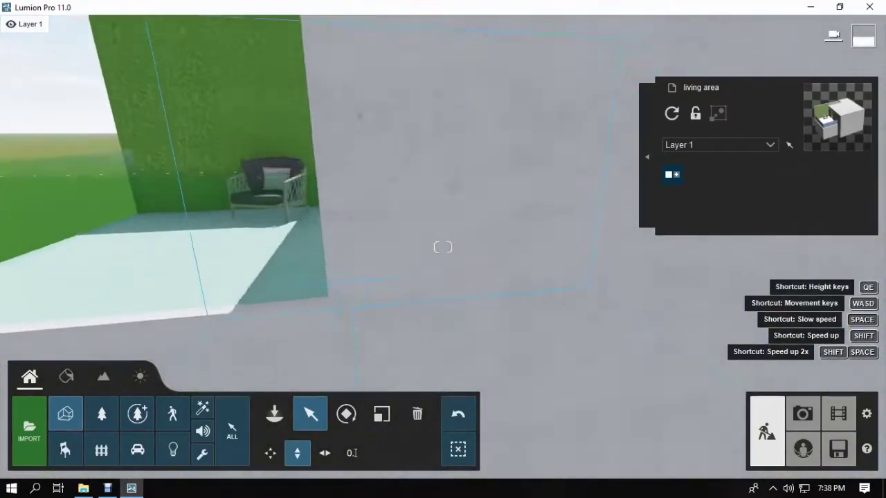
{"action": "right_click_drag", "start_coordinate": [397, 247], "coordinate": [443, 207]}
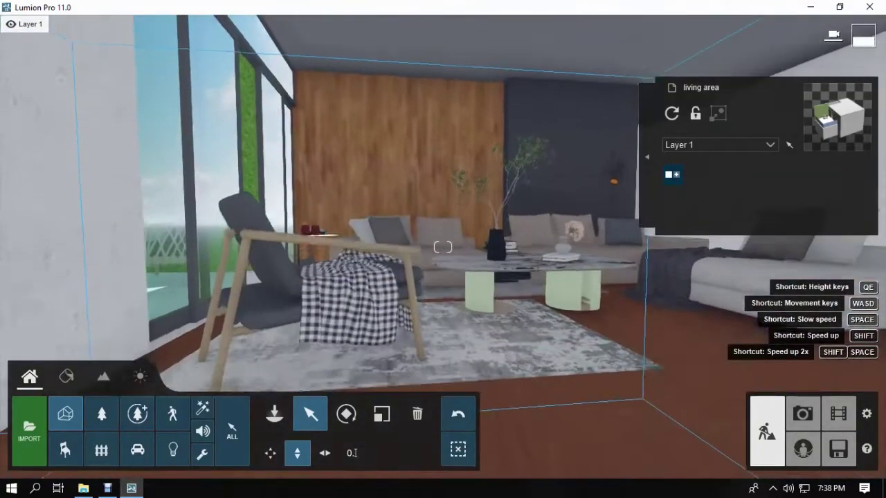
{"action": "key", "text": "s"}
{"action": "key", "text": "d"}
{"action": "key", "text": "w"}
{"action": "key", "text": "s"}
{"action": "key", "text": "a"}
{"action": "right_click_drag", "start_coordinate": [443, 247], "coordinate": [418, 247]}
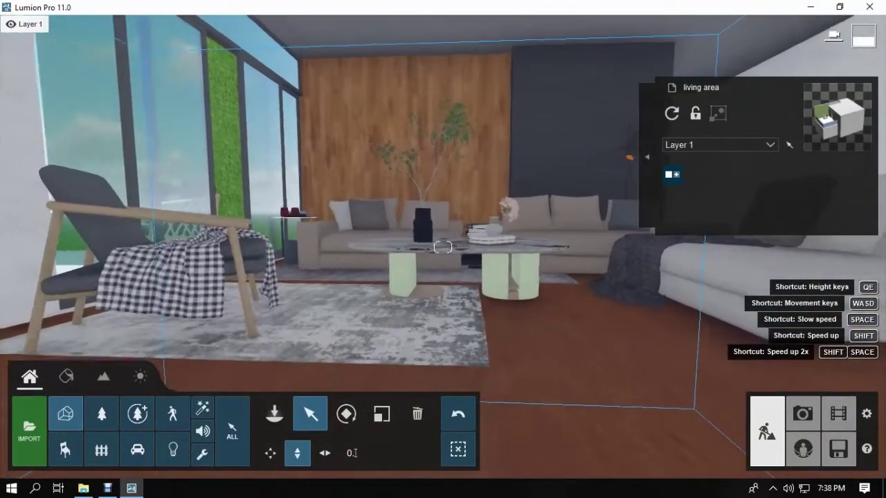
{"action": "key", "text": "w"}
{"action": "key", "text": "d"}
{"action": "key", "text": "s"}
{"action": "key", "text": "s"}
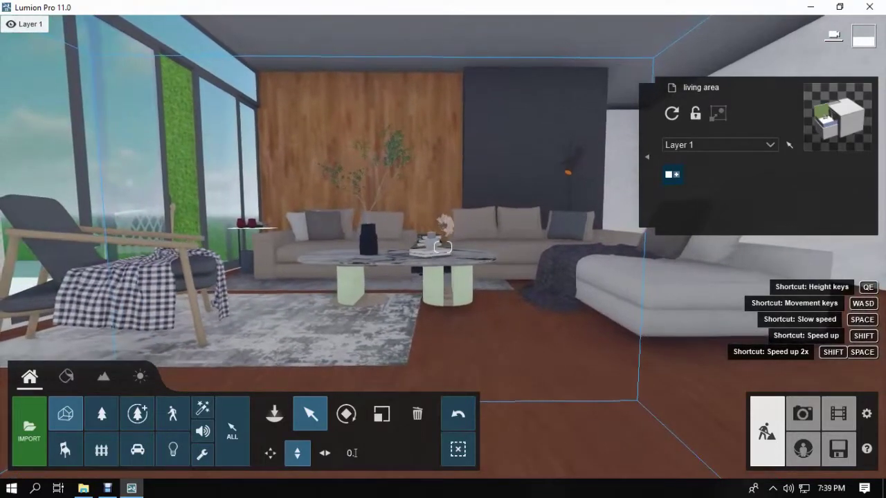
{"action": "right_click_drag", "start_coordinate": [443, 247], "coordinate": [443, 228]}
Switch to Photo mode and add the 2-Point Perspective effect to photo 1, enabled.
{"action": "left_click", "coordinate": [803, 414]}
{"action": "left_click", "coordinate": [803, 414]}
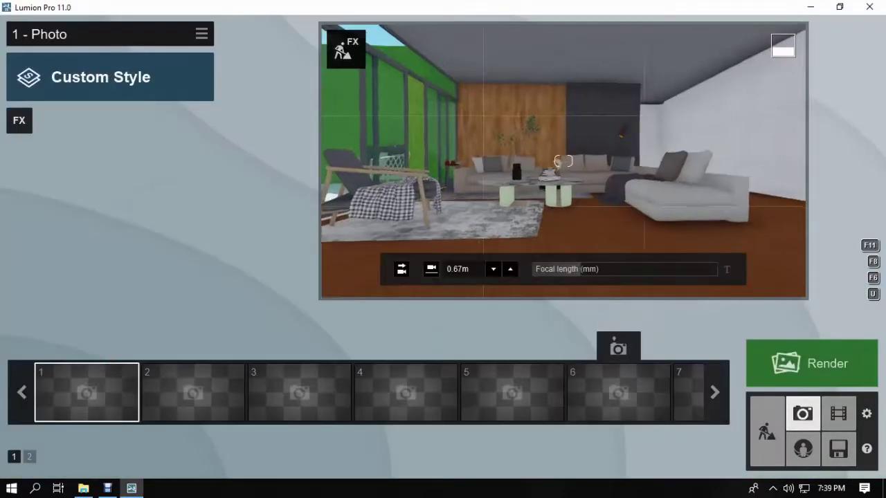
{"action": "left_click", "coordinate": [18, 120]}
{"action": "left_click", "coordinate": [490, 134]}
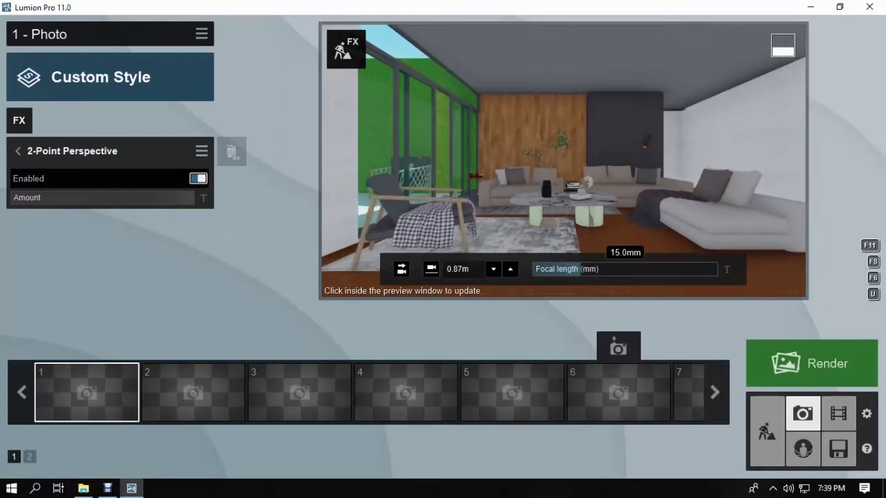
Increase the focal length, reframe the living room shot and store the view in photo slot 1.
{"action": "key", "text": "s"}
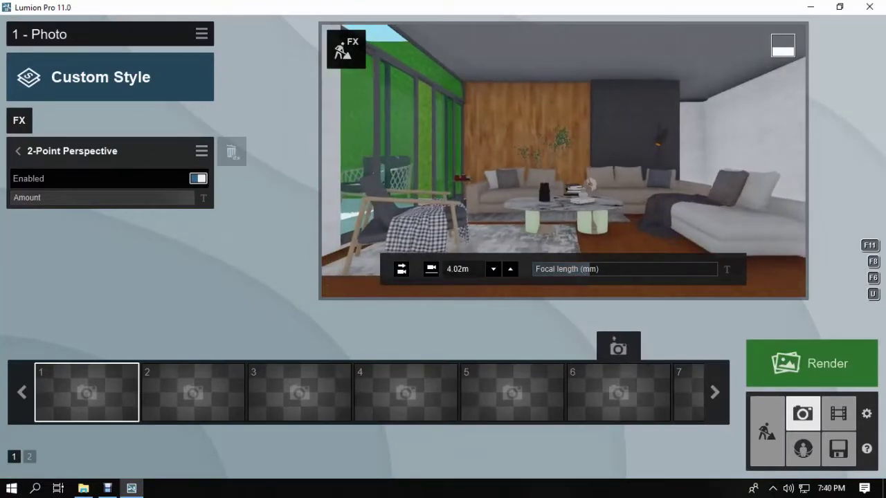
{"action": "left_click_drag", "start_coordinate": [595, 269], "coordinate": [600, 269]}
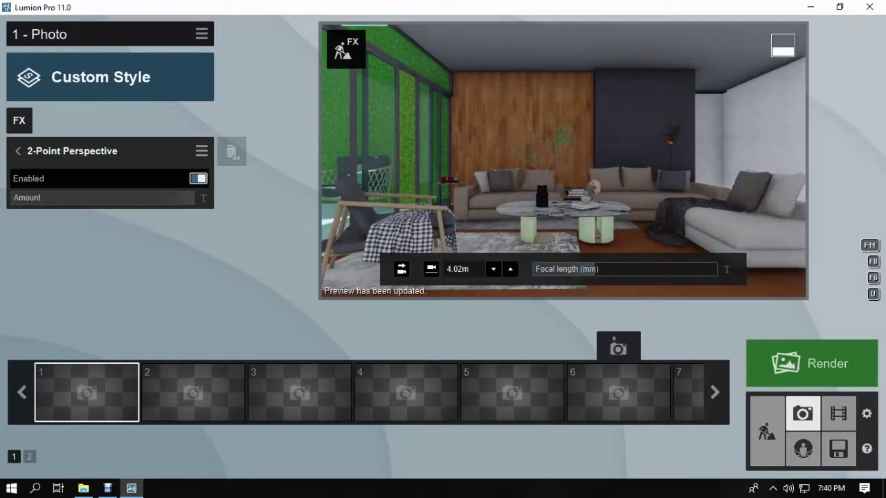
{"action": "key", "text": "a"}
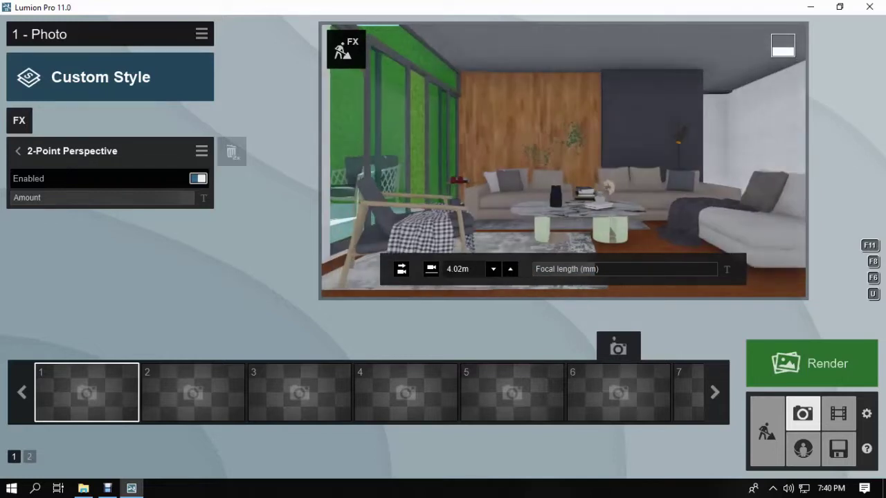
{"action": "key", "text": "w"}
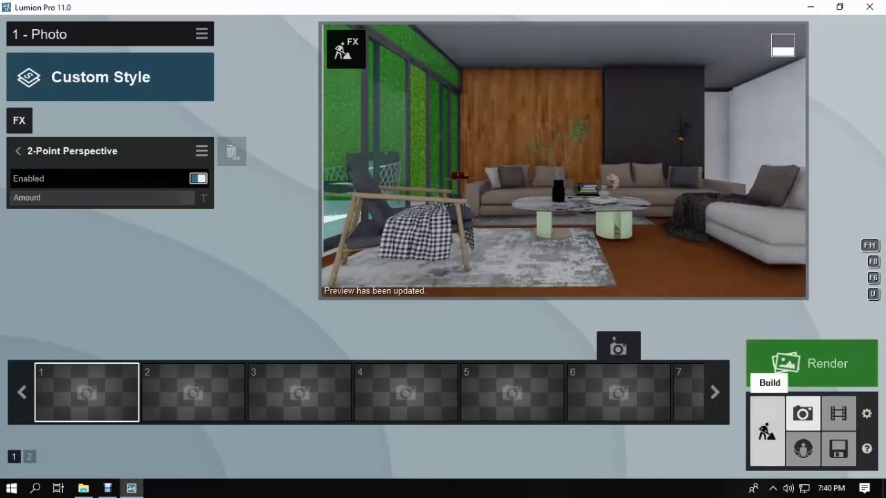
{"action": "left_click", "coordinate": [71, 346]}
{"action": "left_click", "coordinate": [767, 433]}
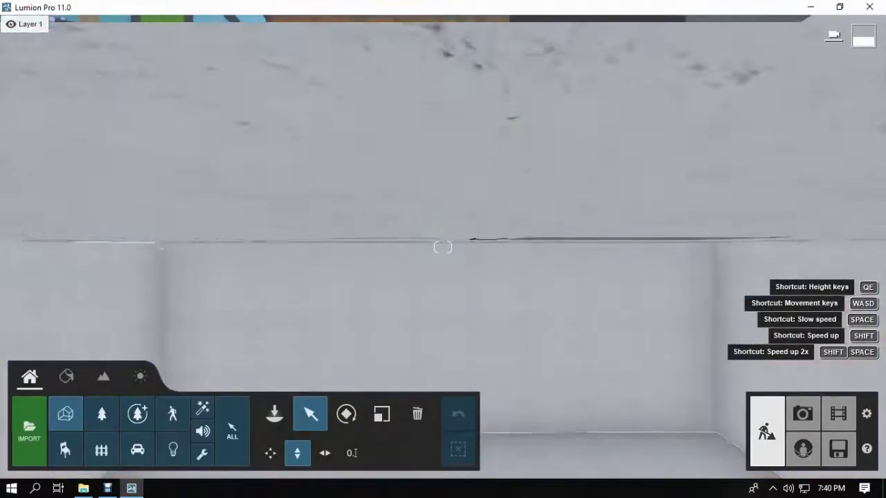
{"action": "right_click_drag", "start_coordinate": [443, 248], "coordinate": [457, 321]}
{"action": "key", "text": "w"}
{"action": "key", "text": "s"}
{"action": "left_click", "coordinate": [803, 413]}
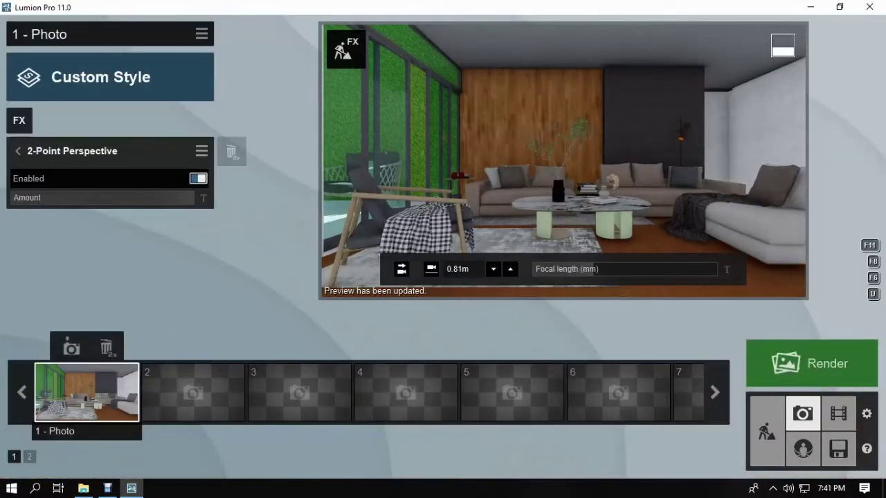
In Build mode, give the floor lamp's orange light disc the Standard material and raise its emissive value.
{"action": "left_click", "coordinate": [767, 433]}
{"action": "key", "text": "w"}
{"action": "right_click_drag", "start_coordinate": [443, 247], "coordinate": [547, 221]}
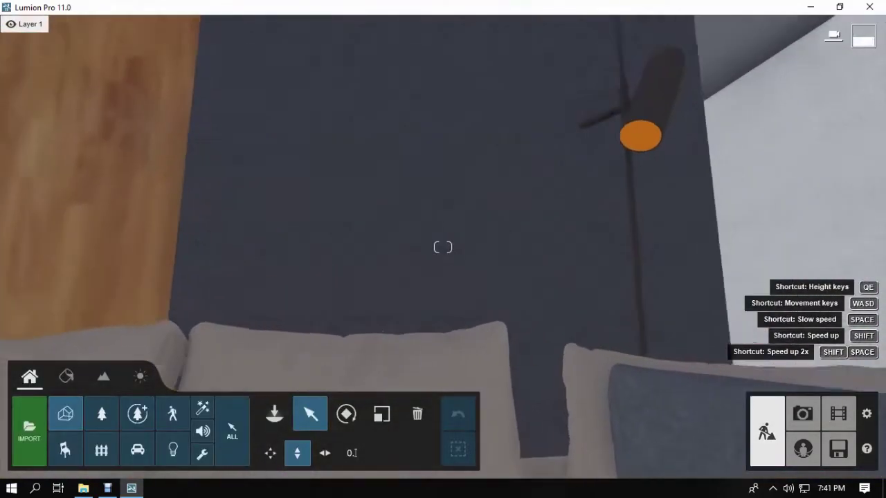
{"action": "left_click", "coordinate": [67, 378]}
{"action": "left_click", "coordinate": [648, 166]}
{"action": "left_click", "coordinate": [43, 205]}
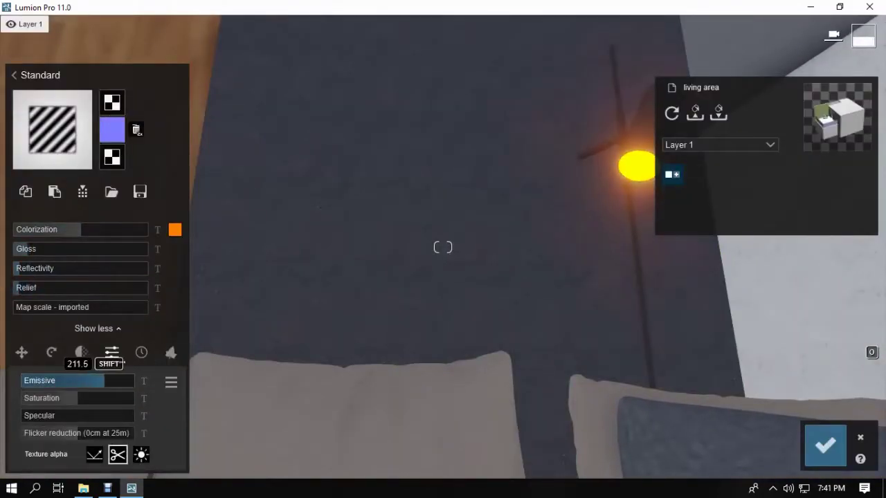
Apply Plastic Glossy 006 from the indoor plastics to the floor lamp's body, with white colorization at 1.0.
{"action": "key", "text": "s"}
{"action": "right_click_drag", "start_coordinate": [446, 332], "coordinate": [452, 268]}
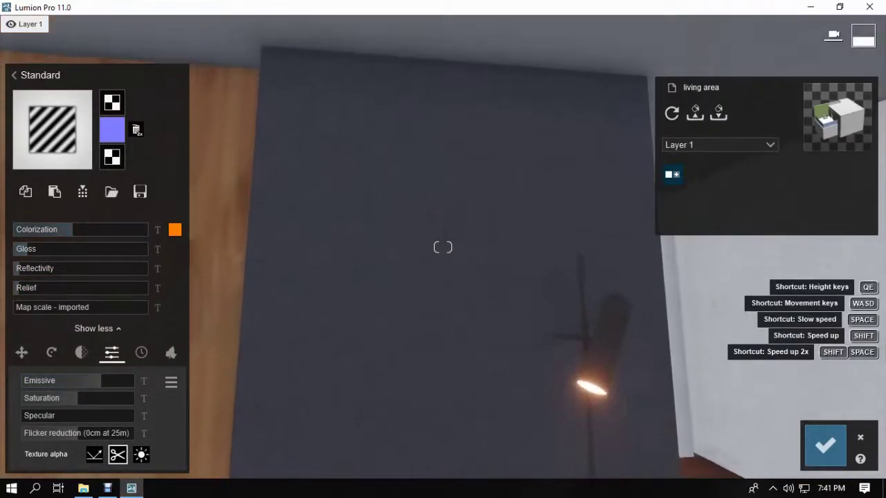
{"action": "left_click", "coordinate": [451, 269]}
{"action": "left_click", "coordinate": [79, 42]}
{"action": "left_click", "coordinate": [37, 116]}
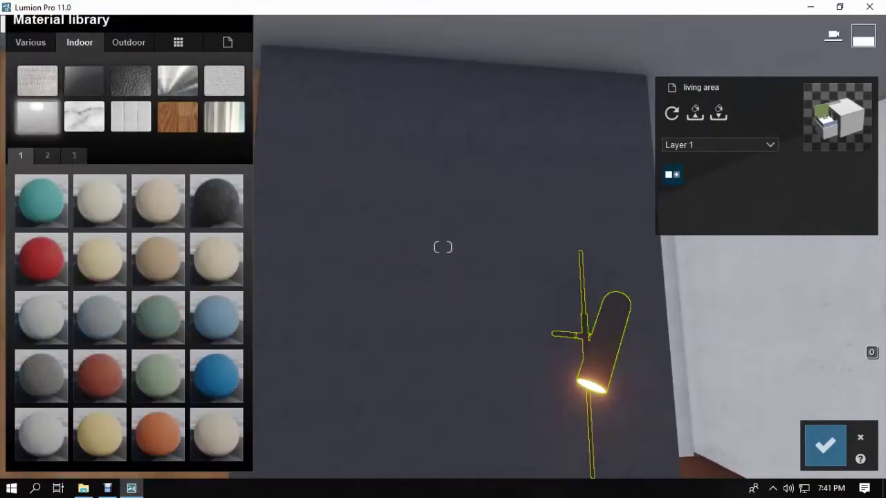
{"action": "left_click", "coordinate": [74, 156]}
{"action": "left_click", "coordinate": [158, 317]}
{"action": "right_click_drag", "start_coordinate": [360, 277], "coordinate": [370, 332]}
{"action": "left_click", "coordinate": [157, 318]}
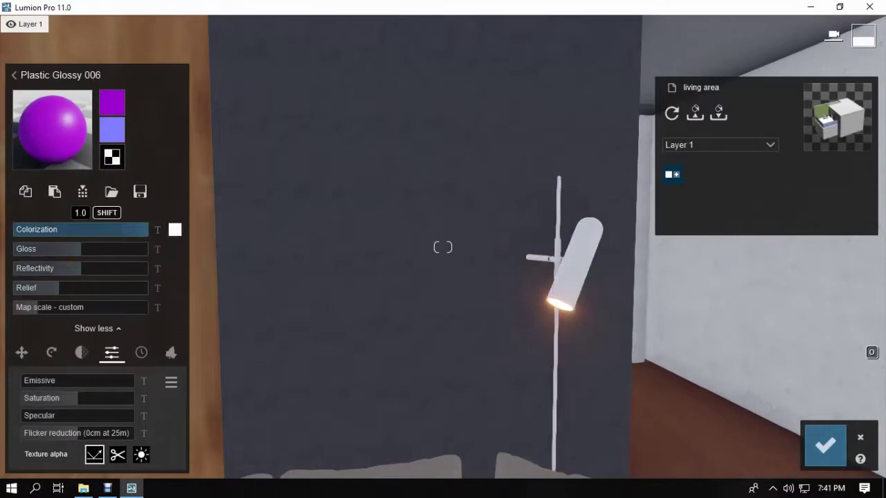
Select the dark accent wall behind the sofa and browse the Indoor, Various and Outdoor materials for a stone or brick finish.
{"action": "key", "text": "w"}
{"action": "mouse_move", "coordinate": [97, 329]}
{"action": "right_mouse_down"}
{"action": "mouse_move", "coordinate": [96, 373]}
{"action": "mouse_move", "coordinate": [90, 333]}
{"action": "mouse_move", "coordinate": [104, 323]}
{"action": "right_mouse_up"}
{"action": "key", "text": "s"}
{"action": "left_click", "coordinate": [443, 247]}
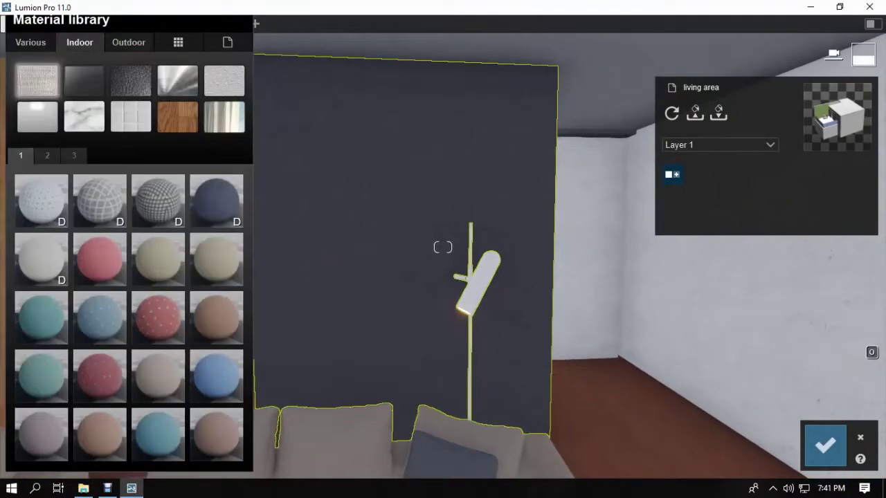
{"action": "left_click", "coordinate": [47, 155]}
{"action": "left_click", "coordinate": [74, 155]}
{"action": "left_click", "coordinate": [30, 42]}
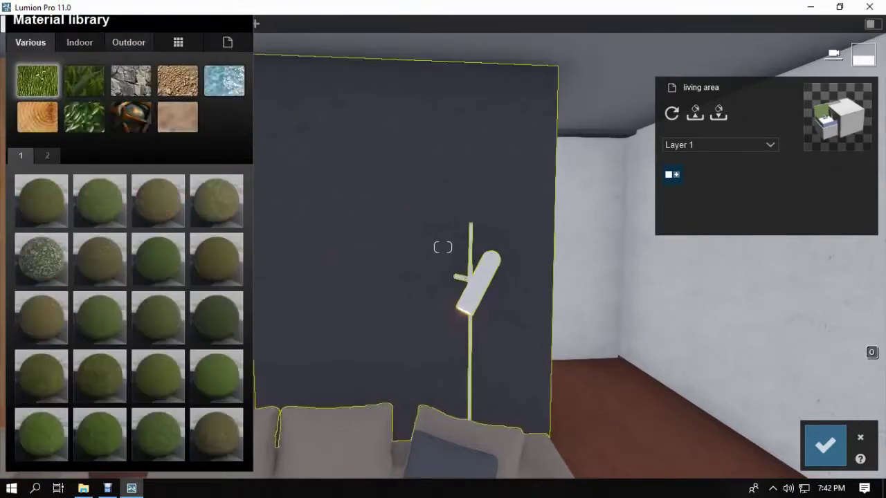
{"action": "left_click", "coordinate": [129, 42]}
{"action": "left_click", "coordinate": [31, 42]}
{"action": "left_click", "coordinate": [131, 80]}
{"action": "left_click", "coordinate": [47, 155]}
{"action": "left_click", "coordinate": [21, 155]}
{"action": "left_click", "coordinate": [80, 42]}
{"action": "left_click", "coordinate": [128, 42]}
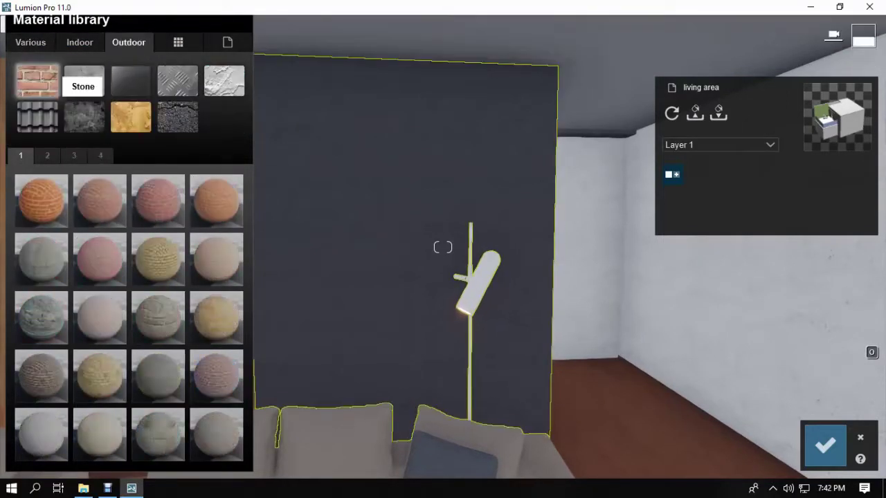
{"action": "left_click", "coordinate": [83, 117]}
{"action": "left_click", "coordinate": [47, 155]}
{"action": "left_click", "coordinate": [74, 155]}
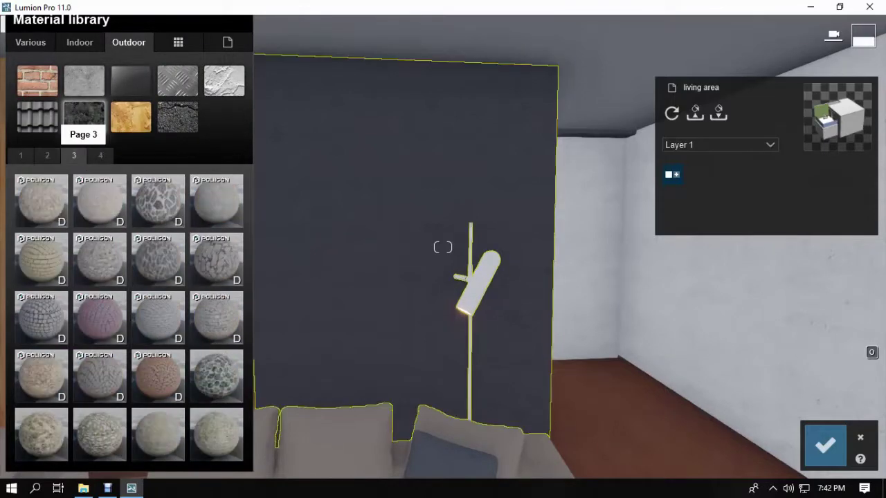
{"action": "left_click", "coordinate": [100, 155]}
{"action": "left_click", "coordinate": [37, 80]}
{"action": "left_click", "coordinate": [101, 155]}
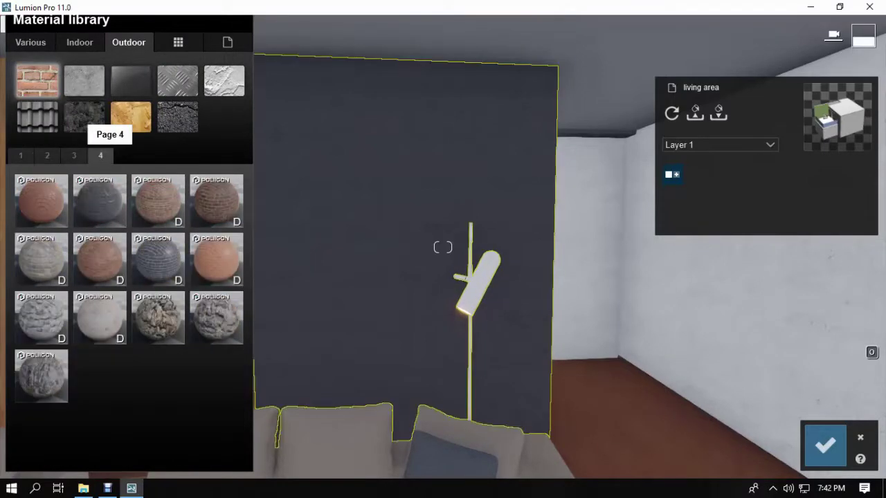
Try a dark slate brick and Polii WallMedieval 015 3k on the accent wall behind the sofa.
{"action": "left_click", "coordinate": [100, 201]}
{"action": "right_click_drag", "start_coordinate": [99, 202], "coordinate": [100, 258]}
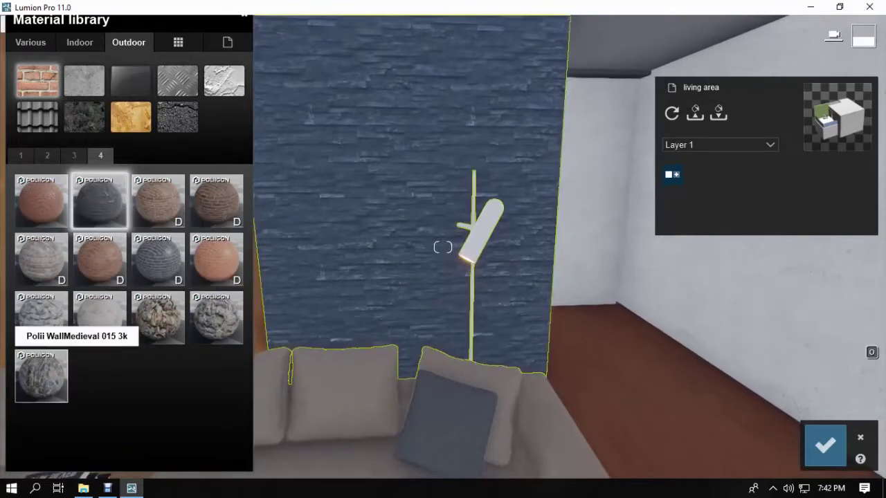
{"action": "left_click", "coordinate": [41, 376]}
{"action": "key", "text": "s"}
Apply the outdoor brick material Polii BricksOld01 VAR1 2k to the accent wall and raise its displacement and relief.
{"action": "left_click", "coordinate": [74, 155]}
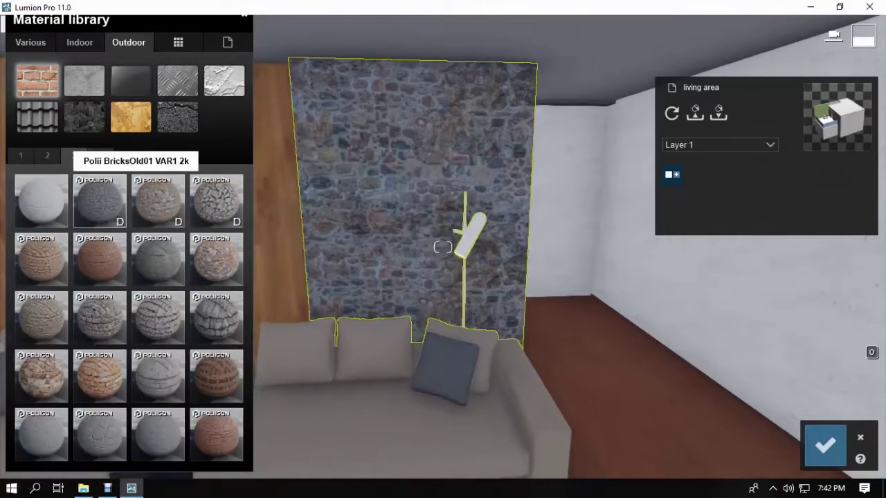
{"action": "left_click", "coordinate": [100, 200]}
{"action": "right_click_drag", "start_coordinate": [100, 200], "coordinate": [90, 162]}
{"action": "key", "text": "w"}
{"action": "left_click", "coordinate": [825, 445]}
{"action": "left_click", "coordinate": [433, 187]}
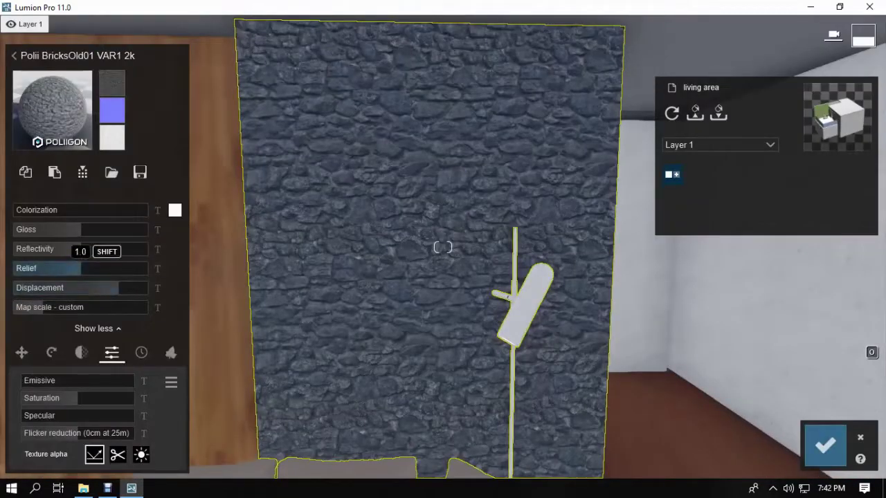
{"action": "key", "text": "w"}
{"action": "key", "text": "s"}
{"action": "left_click", "coordinate": [107, 268]}
Apply Polii Wood PlanksWorn 023 VAR1 3K to the wooden wall, raising its relief and adjusting its gloss, reflectivity and map scale.
{"action": "key", "text": "s"}
{"action": "left_click", "coordinate": [443, 247]}
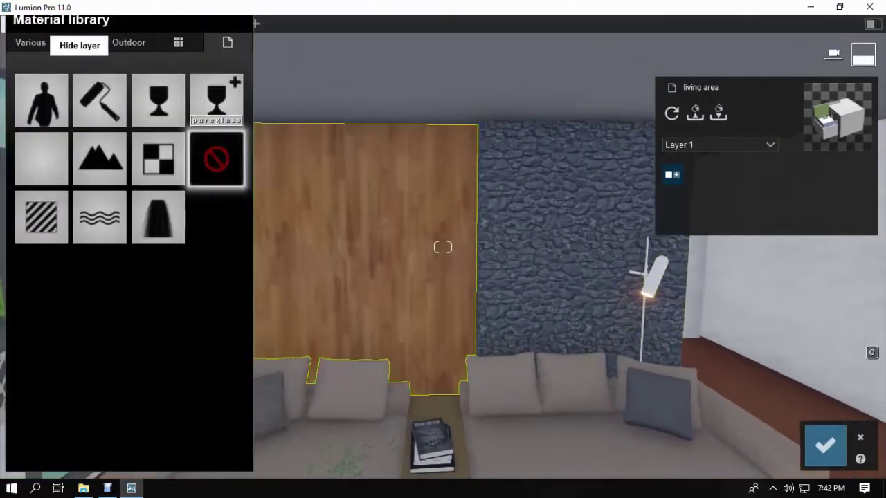
{"action": "key", "text": "w"}
{"action": "left_click", "coordinate": [177, 116]}
{"action": "left_click", "coordinate": [48, 155]}
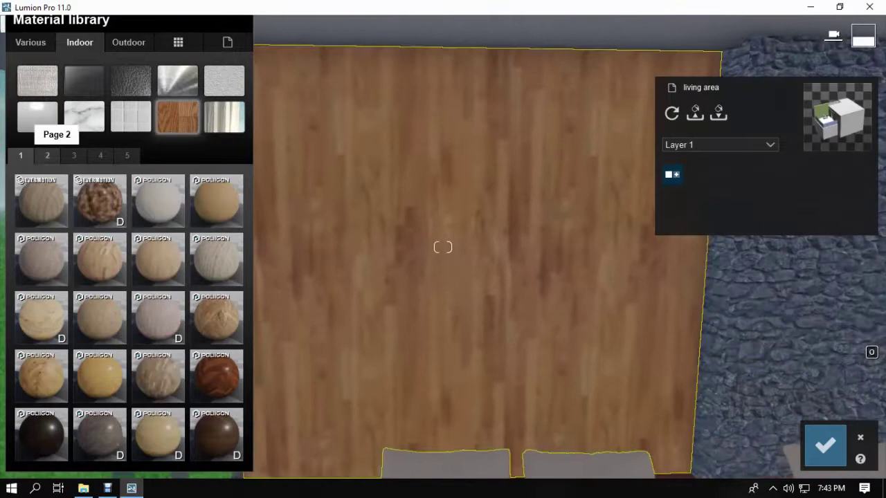
{"action": "left_click", "coordinate": [100, 155]}
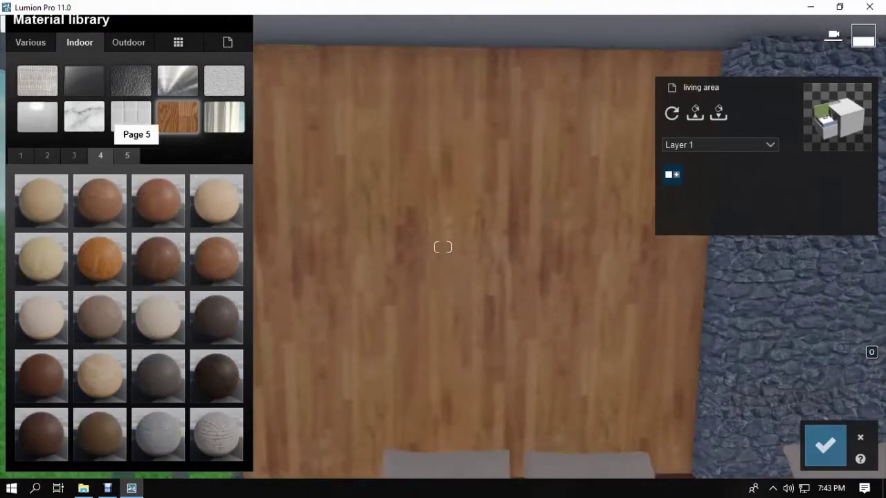
{"action": "left_click", "coordinate": [127, 155]}
{"action": "left_click", "coordinate": [128, 42]}
{"action": "left_click", "coordinate": [130, 117]}
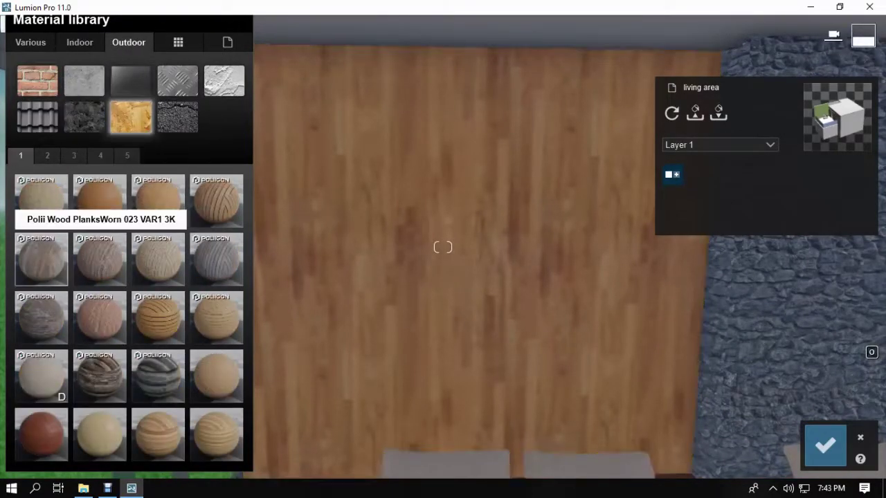
{"action": "left_click", "coordinate": [42, 259]}
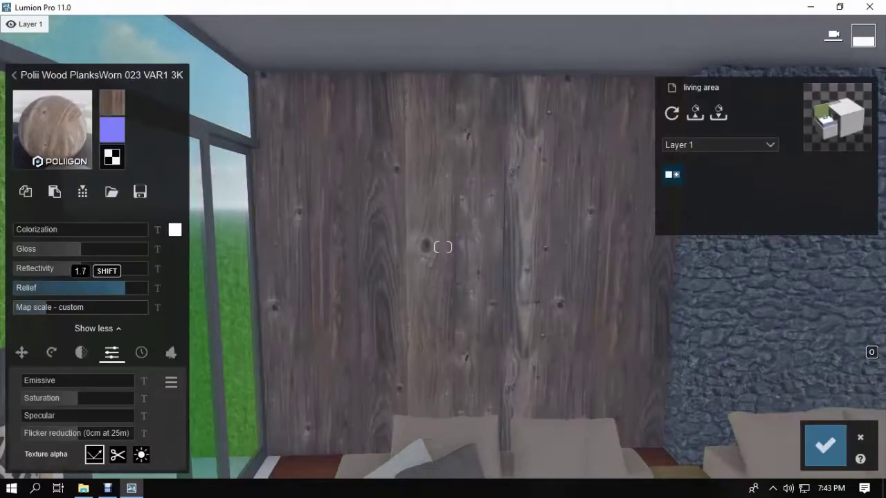
{"action": "left_click_drag", "start_coordinate": [44, 307], "coordinate": [47, 308], "text": "shift"}
{"action": "key", "text": "s"}
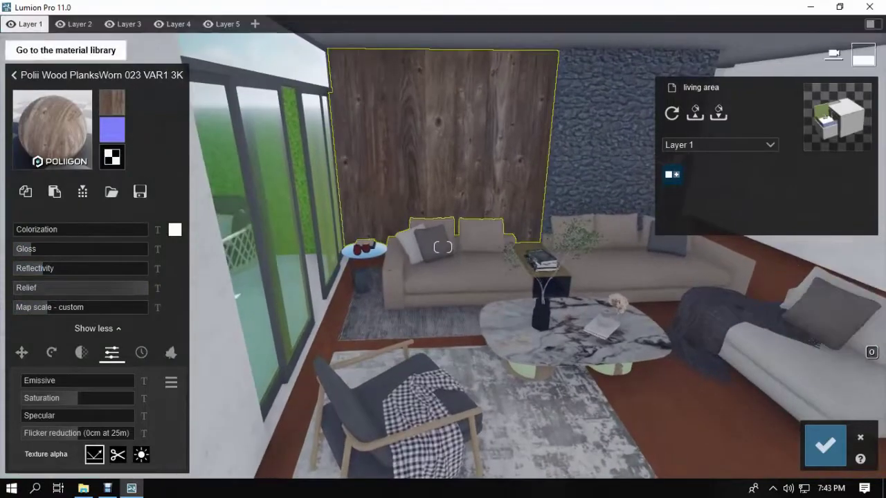
Apply a dark grey worn-plank material from the outdoor woods to the living room's reddish-brown floor.
{"action": "left_click", "coordinate": [14, 75]}
{"action": "left_click", "coordinate": [682, 410]}
{"action": "left_click", "coordinate": [80, 43]}
{"action": "left_click", "coordinate": [129, 43]}
{"action": "left_click", "coordinate": [131, 117]}
{"action": "right_click_drag", "start_coordinate": [387, 208], "coordinate": [416, 305]}
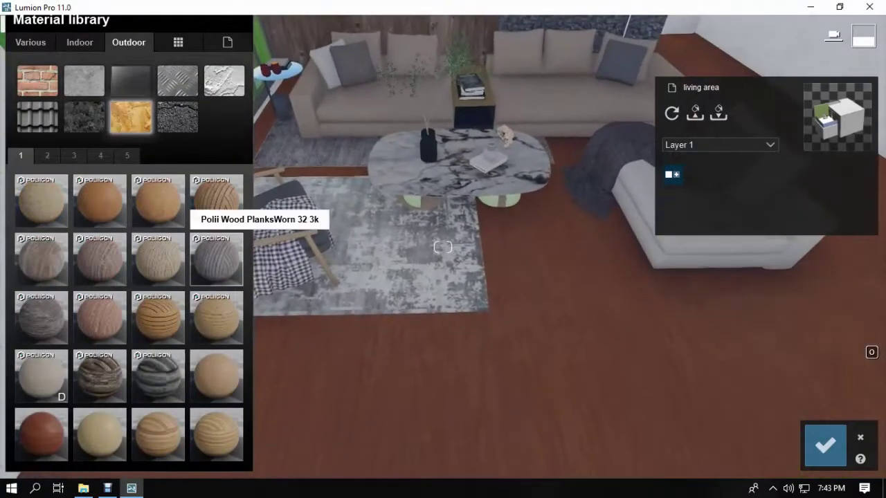
{"action": "left_click", "coordinate": [42, 317]}
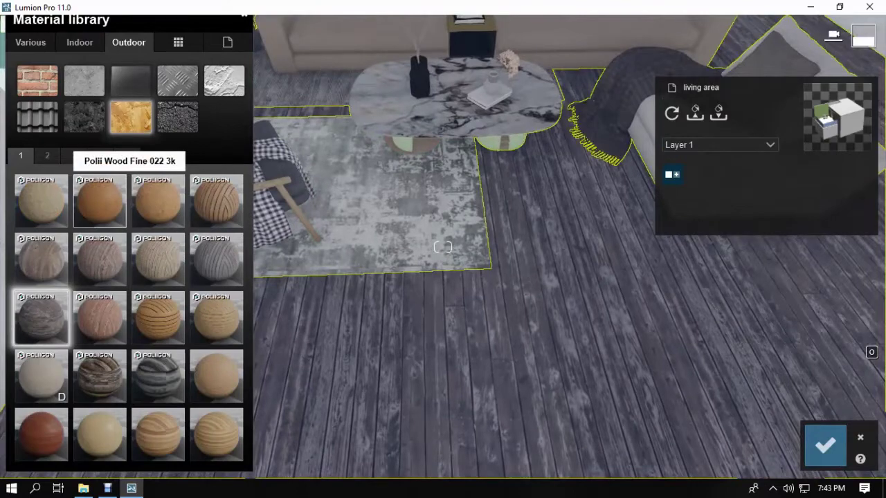
Try Polii Wood Fine 022 3k and a dark brown outdoor wood on the living room floor.
{"action": "left_click", "coordinate": [100, 257]}
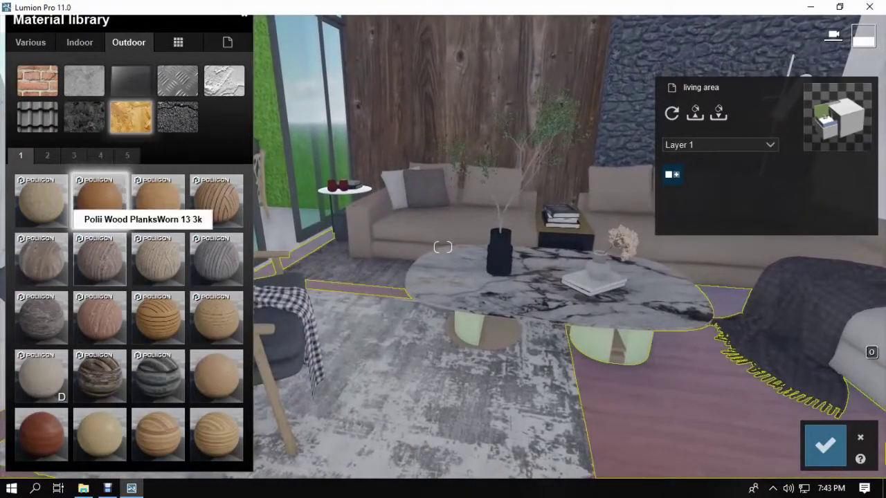
{"action": "left_click", "coordinate": [47, 155]}
{"action": "left_click", "coordinate": [74, 155]}
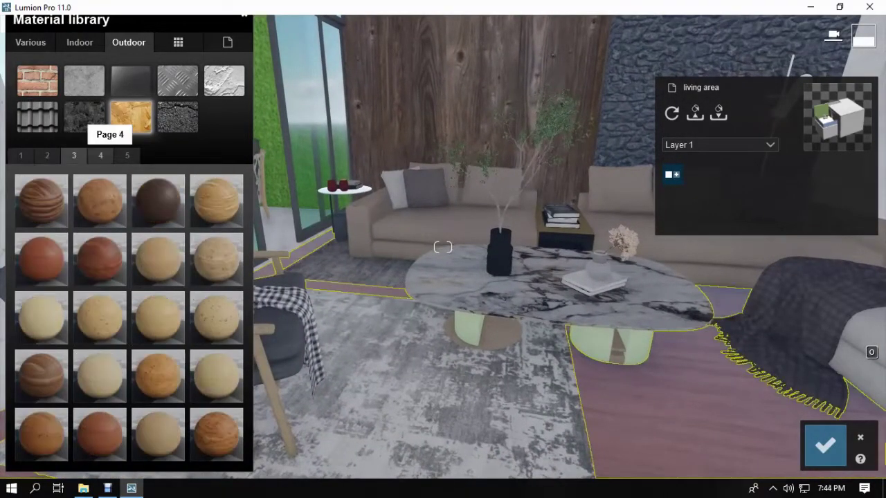
{"action": "left_click", "coordinate": [100, 155]}
{"action": "left_click", "coordinate": [216, 200]}
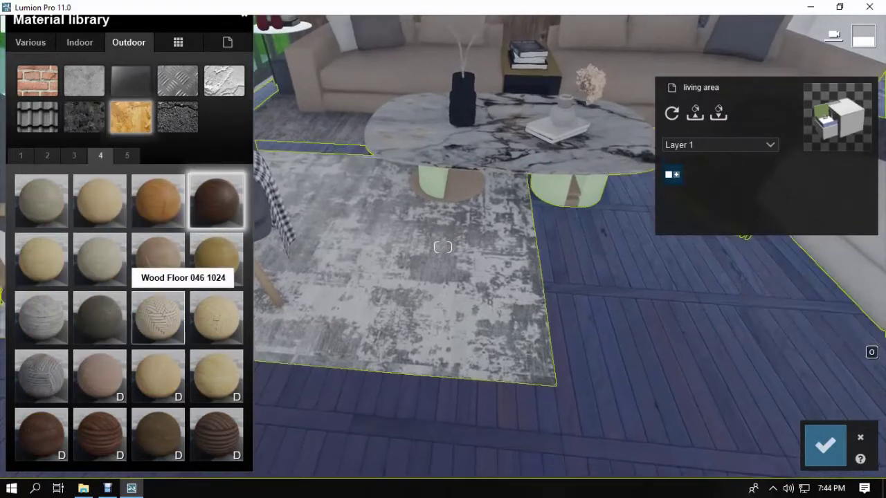
{"action": "left_click", "coordinate": [127, 155]}
Try several indoor wood materials on the floor, including wide planks and a herringbone parquet.
{"action": "left_click", "coordinate": [80, 42]}
{"action": "left_click", "coordinate": [177, 116]}
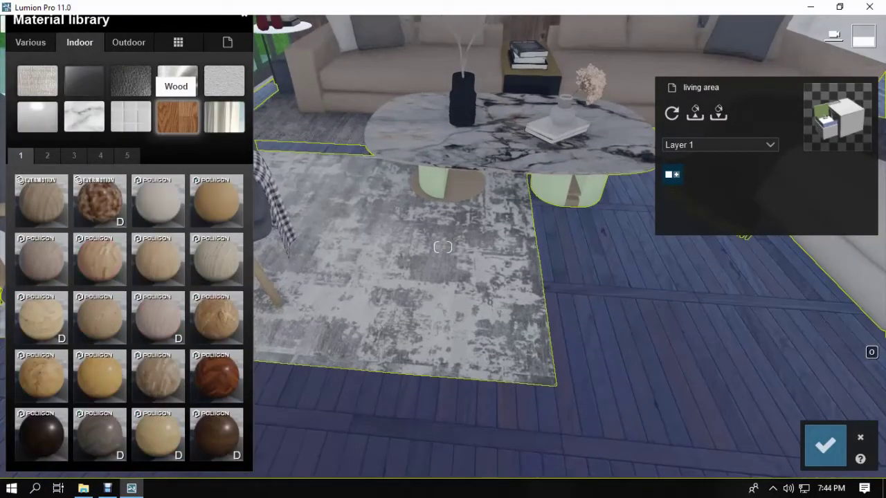
{"action": "left_click", "coordinate": [47, 155]}
{"action": "left_click", "coordinate": [100, 201]}
{"action": "right_click_drag", "start_coordinate": [101, 201], "coordinate": [217, 376]}
{"action": "key", "text": "s"}
{"action": "left_click", "coordinate": [216, 376]}
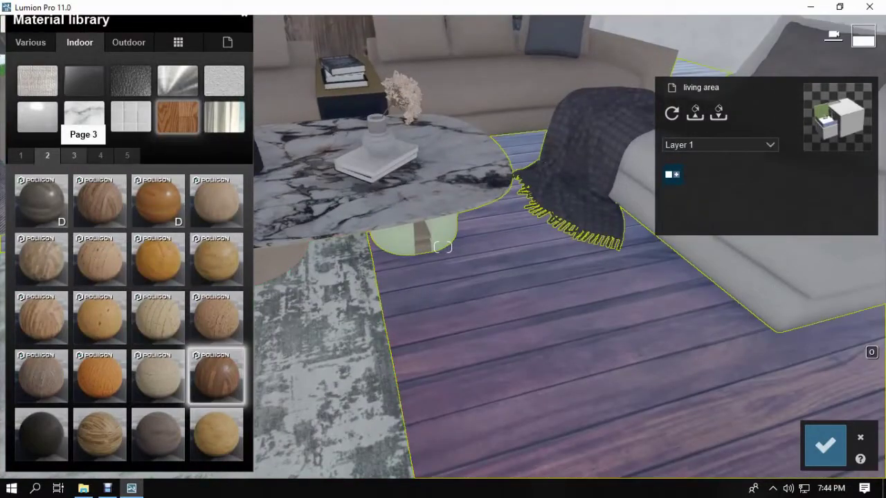
{"action": "left_click", "coordinate": [100, 155]}
{"action": "left_click", "coordinate": [216, 376]}
{"action": "left_click", "coordinate": [158, 260]}
{"action": "left_click", "coordinate": [127, 156]}
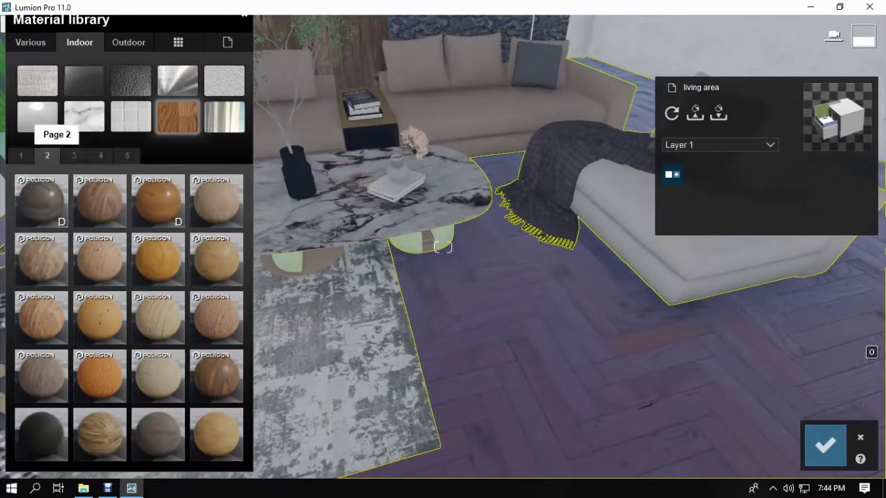
{"action": "left_click", "coordinate": [21, 156]}
Apply the outdoor wood material Polii Wood PlanksWorn 023 VAR1 3K to the living room floor.
{"action": "right_click_drag", "start_coordinate": [418, 309], "coordinate": [450, 309]}
{"action": "left_click", "coordinate": [129, 43]}
{"action": "left_click", "coordinate": [131, 117]}
{"action": "left_click", "coordinate": [391, 219]}
{"action": "left_click", "coordinate": [52, 130]}
{"action": "left_click", "coordinate": [129, 43]}
{"action": "left_click", "coordinate": [130, 117]}
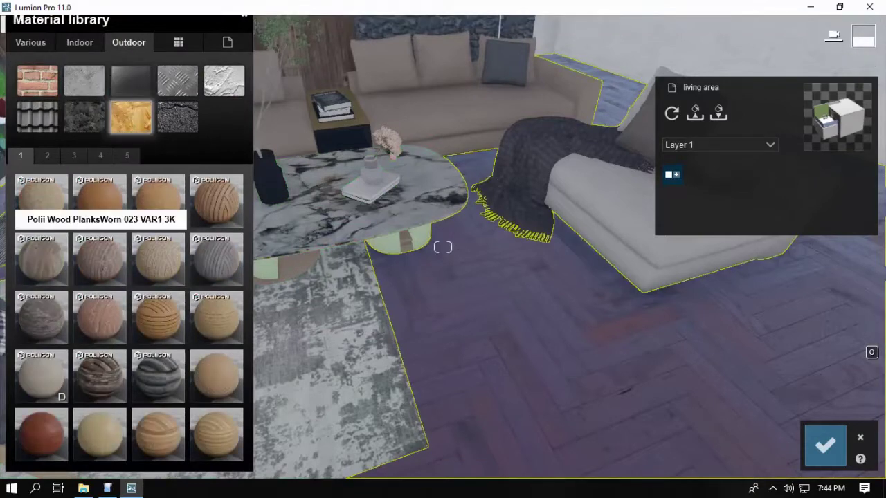
{"action": "left_click", "coordinate": [99, 198]}
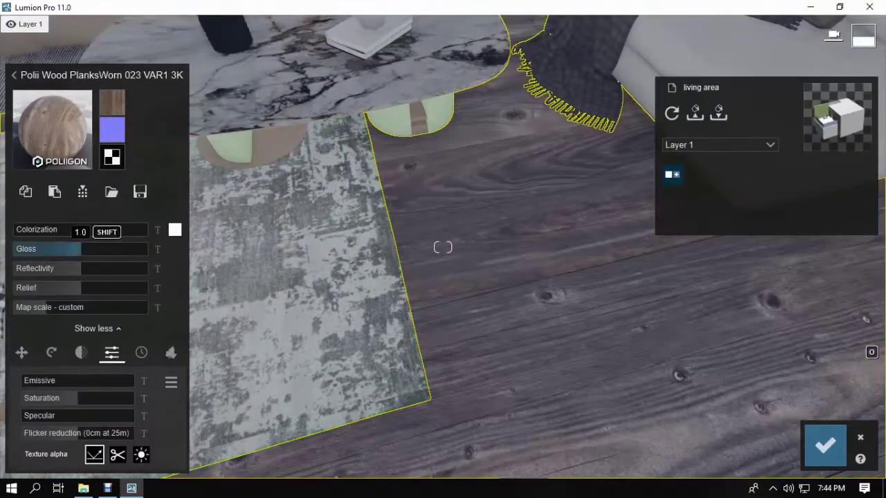
Tint the floor planks black, raise their relief, set the map scale to about 5.2 and adjust the reflectivity.
{"action": "left_click", "coordinate": [175, 229]}
{"action": "left_click", "coordinate": [200, 326]}
{"action": "left_click", "coordinate": [46, 229]}
{"action": "left_click_drag", "start_coordinate": [46, 307], "coordinate": [51, 307]}
{"action": "right_click_drag", "start_coordinate": [337, 387], "coordinate": [337, 330]}
{"action": "scroll", "coordinate": [337, 330], "scroll_direction": "down", "scroll_amount": 5}
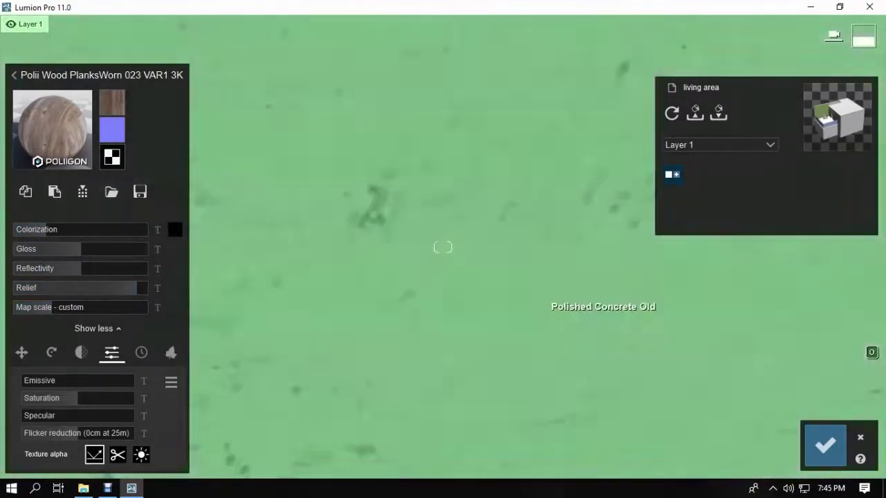
{"action": "scroll", "coordinate": [443, 247], "scroll_direction": "down", "scroll_amount": 5}
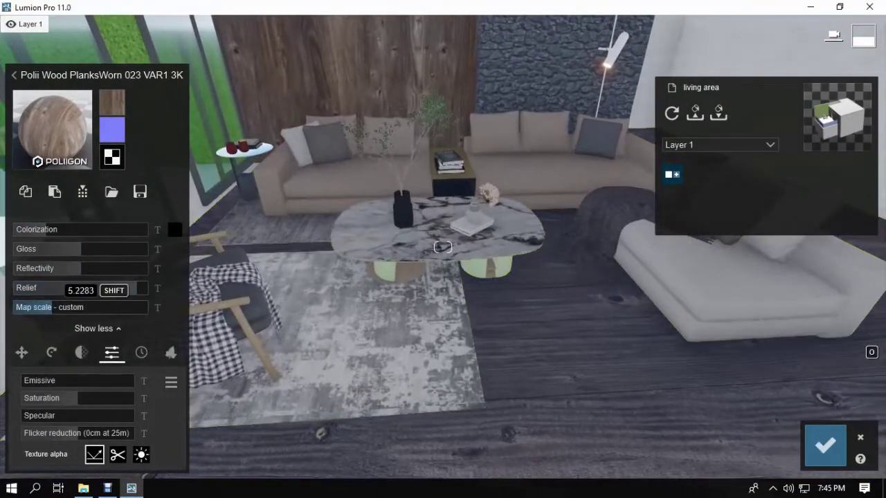
{"action": "left_click", "coordinate": [51, 269]}
Apply the AgedGold material to the rug under the coffee table.
{"action": "right_click_drag", "start_coordinate": [519, 433], "coordinate": [465, 410]}
{"action": "left_click", "coordinate": [466, 410]}
{"action": "left_click", "coordinate": [31, 43]}
{"action": "left_click", "coordinate": [131, 117]}
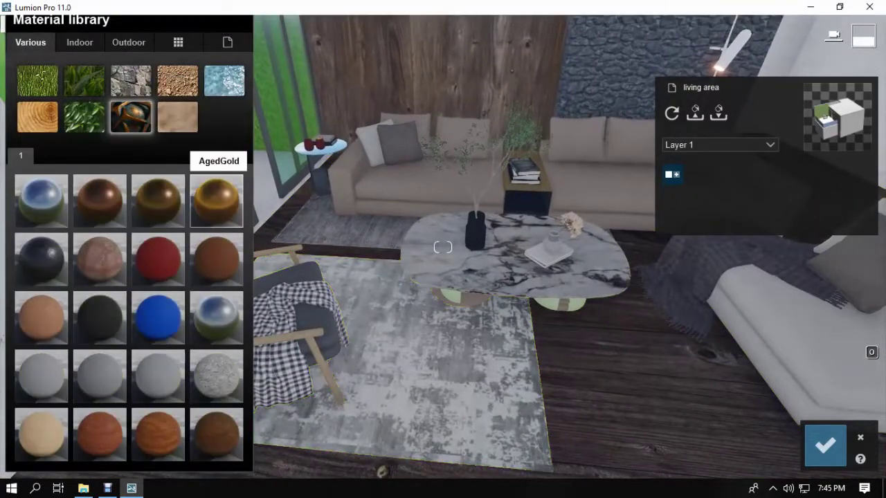
{"action": "left_click", "coordinate": [216, 200]}
{"action": "right_click_drag", "start_coordinate": [346, 277], "coordinate": [346, 332]}
{"action": "scroll", "coordinate": [443, 247], "scroll_direction": "up", "scroll_amount": 4}
{"action": "scroll", "coordinate": [443, 247], "scroll_direction": "up", "scroll_amount": 2}
{"action": "scroll", "coordinate": [443, 247], "scroll_direction": "down", "scroll_amount": 5}
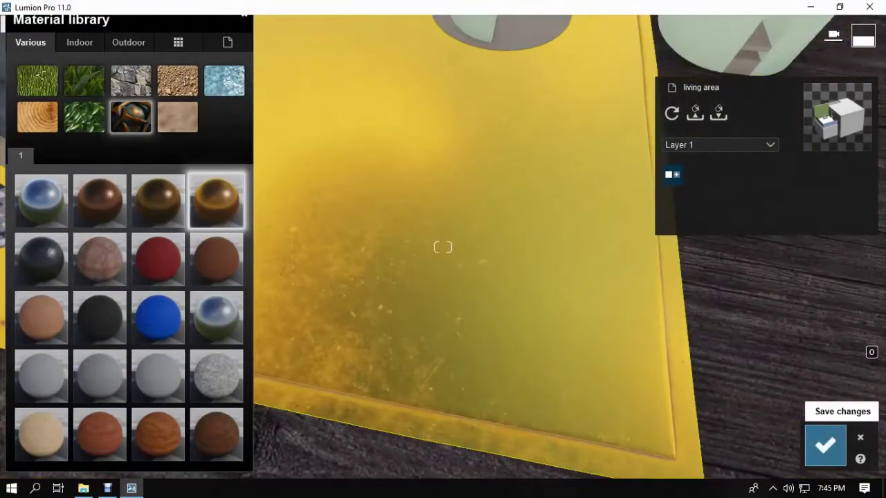
Save the material changes, reopen the rug's AgedGold material and adjust its Gold weathering and edges.
{"action": "left_click", "coordinate": [825, 446]}
{"action": "left_click", "coordinate": [538, 305]}
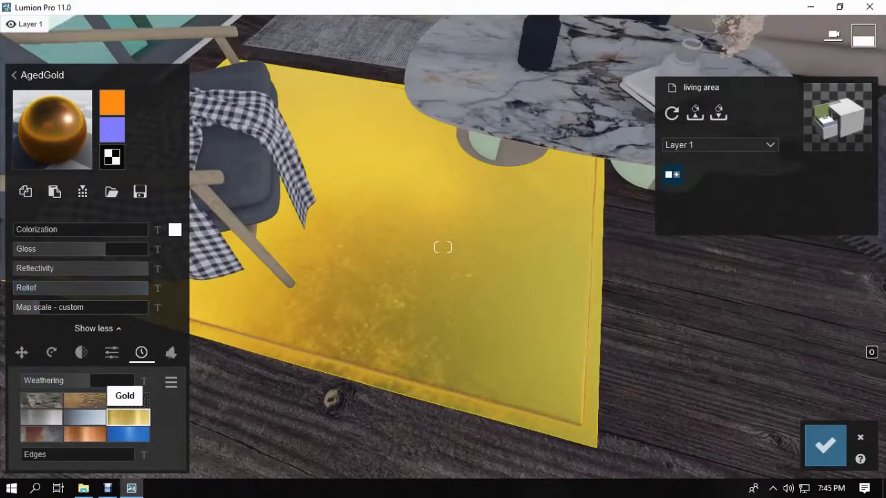
{"action": "left_click_drag", "start_coordinate": [63, 455], "coordinate": [60, 455]}
Assign the Standard material to the marble tabletop, lowering its gloss and raising its reflectivity and relief.
{"action": "right_click_drag", "start_coordinate": [346, 311], "coordinate": [395, 236]}
{"action": "scroll", "coordinate": [443, 247], "scroll_direction": "down", "scroll_amount": 3}
{"action": "left_click", "coordinate": [387, 276]}
{"action": "left_click", "coordinate": [80, 42]}
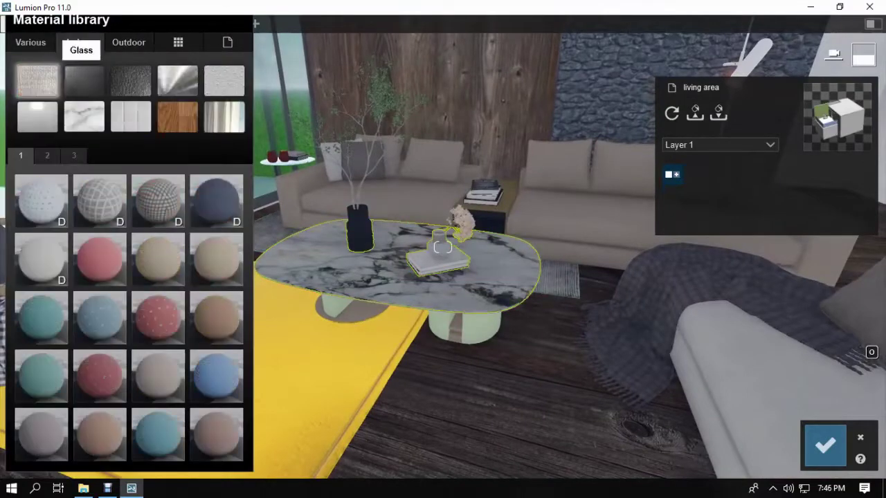
{"action": "left_click", "coordinate": [83, 114]}
{"action": "scroll", "coordinate": [443, 247], "scroll_direction": "up", "scroll_amount": 3}
{"action": "left_click", "coordinate": [825, 446]}
{"action": "left_click", "coordinate": [443, 247]}
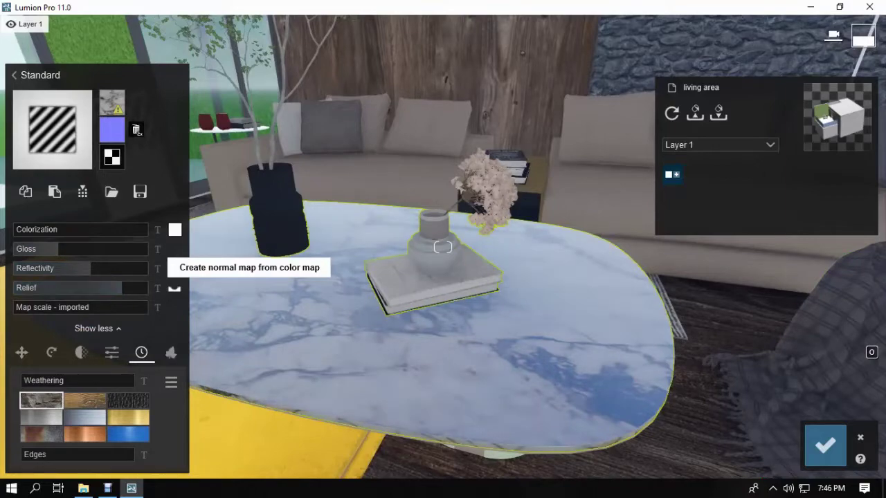
Apply a light-coloured outdoor wood material to the coffee table's legs.
{"action": "key", "text": "s"}
{"action": "key", "text": "e"}
{"action": "left_click", "coordinate": [549, 199]}
{"action": "left_click", "coordinate": [129, 42]}
{"action": "left_click", "coordinate": [131, 116]}
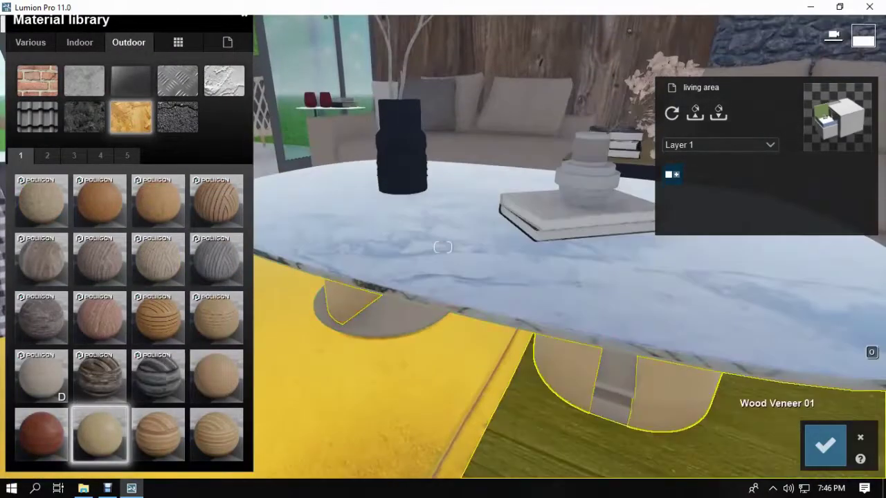
{"action": "double_click", "coordinate": [100, 434]}
Copy the light wood material onto the rest of the table base and the armchair's wooden frame.
{"action": "left_click", "coordinate": [26, 192]}
{"action": "left_click", "coordinate": [661, 394]}
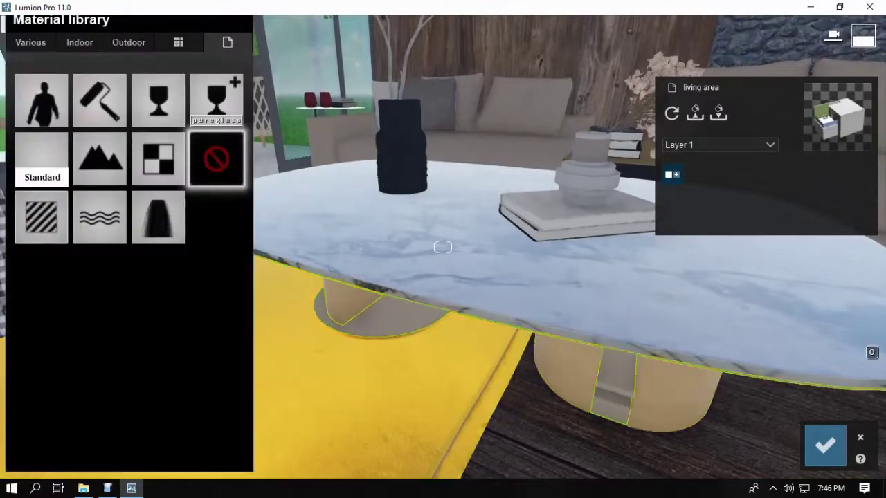
{"action": "left_click", "coordinate": [39, 159]}
{"action": "left_click", "coordinate": [55, 192]}
{"action": "key", "text": "s"}
{"action": "right_click_drag", "start_coordinate": [495, 298], "coordinate": [515, 250]}
{"action": "left_click", "coordinate": [515, 250]}
{"action": "left_click", "coordinate": [42, 218]}
{"action": "left_click", "coordinate": [54, 192]}
Give the checked throw on the armchair the Standard material with reflectivity 0.4, reduced gloss and raised relief.
{"action": "key", "text": "w"}
{"action": "left_click", "coordinate": [440, 249]}
{"action": "left_click", "coordinate": [42, 218]}
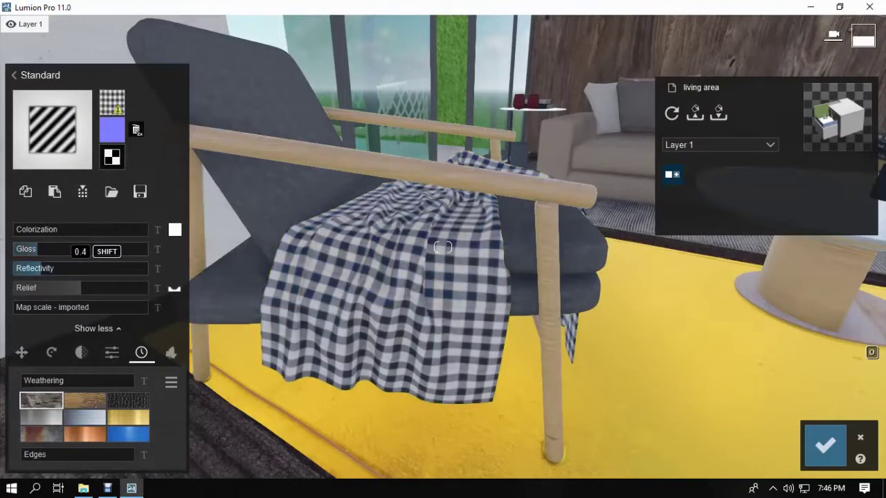
{"action": "left_click", "coordinate": [44, 455]}
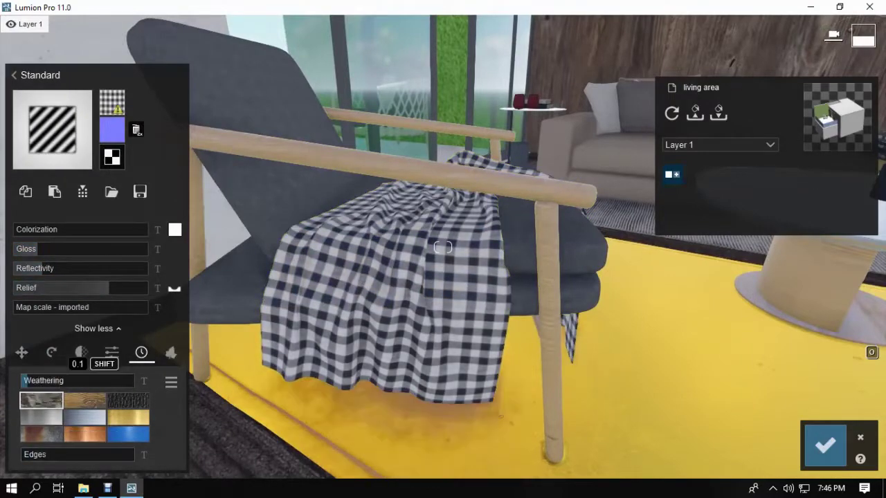
Apply the indoor leather material Leather 006C 1024 to the armchair's cushions.
{"action": "key", "text": "q"}
{"action": "left_click", "coordinate": [361, 282]}
{"action": "key", "text": "s"}
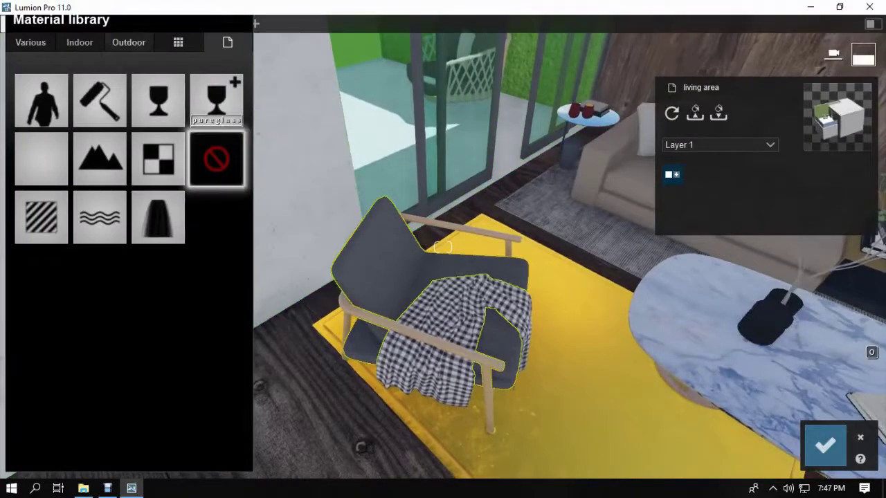
{"action": "left_click", "coordinate": [80, 43]}
{"action": "left_click", "coordinate": [131, 81]}
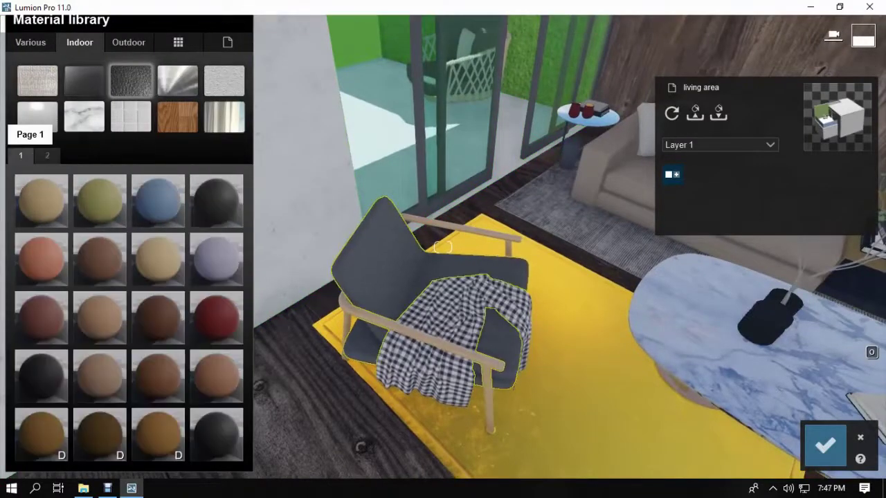
{"action": "right_click_drag", "start_coordinate": [443, 247], "coordinate": [443, 247]}
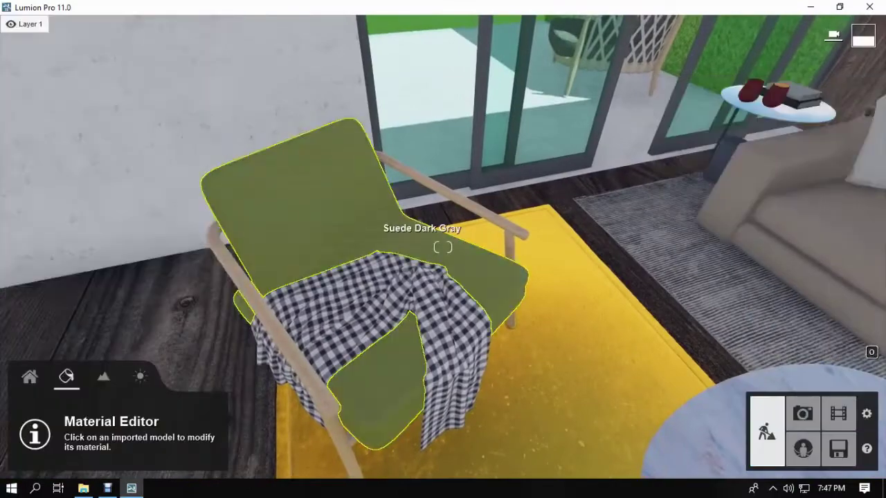
{"action": "left_click", "coordinate": [443, 248]}
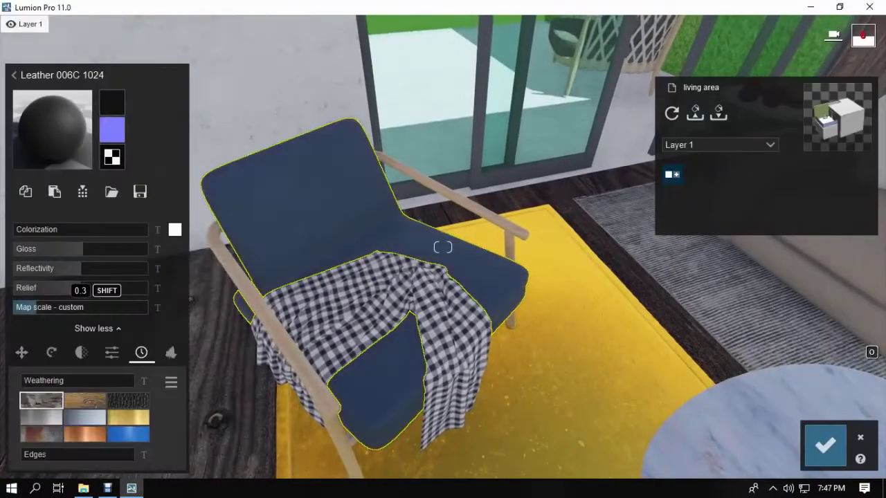
Increase the cushion leather's map scale slightly and lower its gloss and reflectivity.
{"action": "left_click_drag", "start_coordinate": [37, 308], "coordinate": [39, 307], "text": "shift"}
{"action": "right_click_drag", "start_coordinate": [443, 247], "coordinate": [443, 247]}
{"action": "key", "text": "w"}
{"action": "left_click_drag", "start_coordinate": [38, 307], "coordinate": [41, 307]}
{"action": "left_click_drag", "start_coordinate": [83, 249], "coordinate": [48, 249]}
{"action": "left_click_drag", "start_coordinate": [81, 269], "coordinate": [65, 269]}
Give the plant's main branches the Standard material with lowered gloss and reflectivity and an orange-brown colorization.
{"action": "right_click_drag", "start_coordinate": [554, 291], "coordinate": [554, 291]}
{"action": "key", "text": "s"}
{"action": "left_click", "coordinate": [554, 291]}
{"action": "key", "text": "w"}
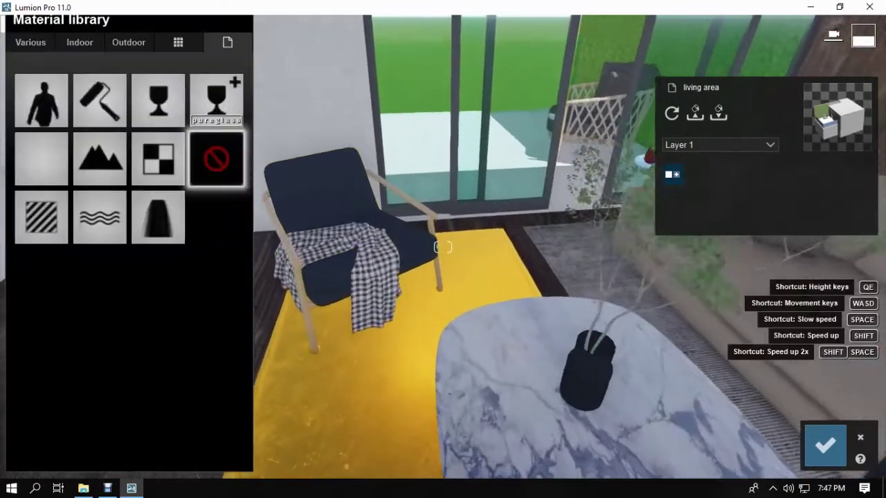
{"action": "right_click_drag", "start_coordinate": [443, 247], "coordinate": [443, 247]}
{"action": "key", "text": "w"}
{"action": "left_click", "coordinate": [519, 311]}
{"action": "left_click", "coordinate": [42, 159]}
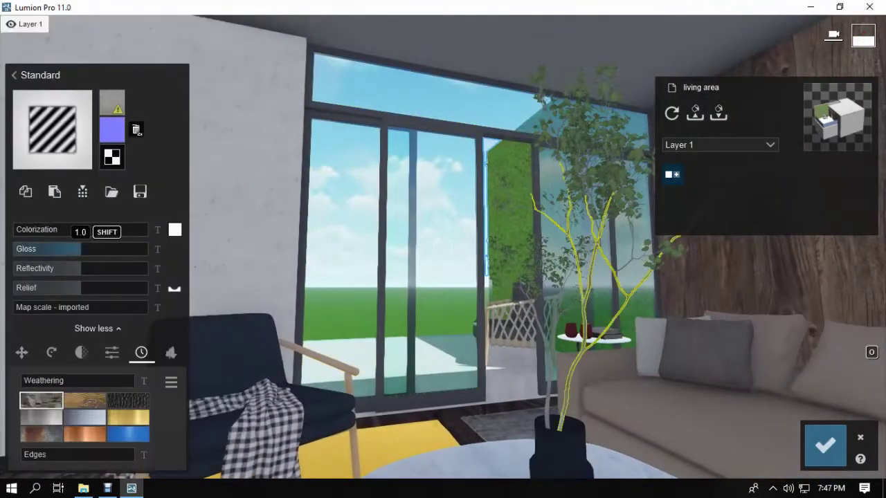
{"action": "left_click", "coordinate": [175, 230]}
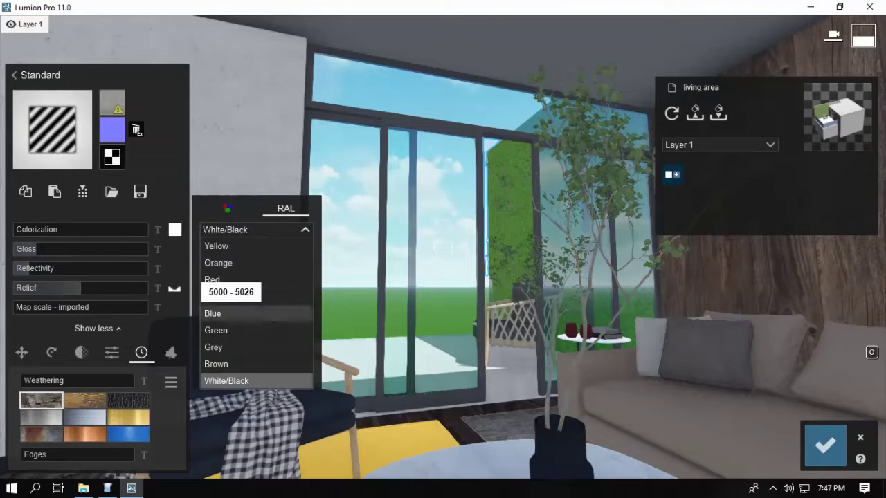
{"action": "left_click_drag", "start_coordinate": [32, 230], "coordinate": [42, 229]}
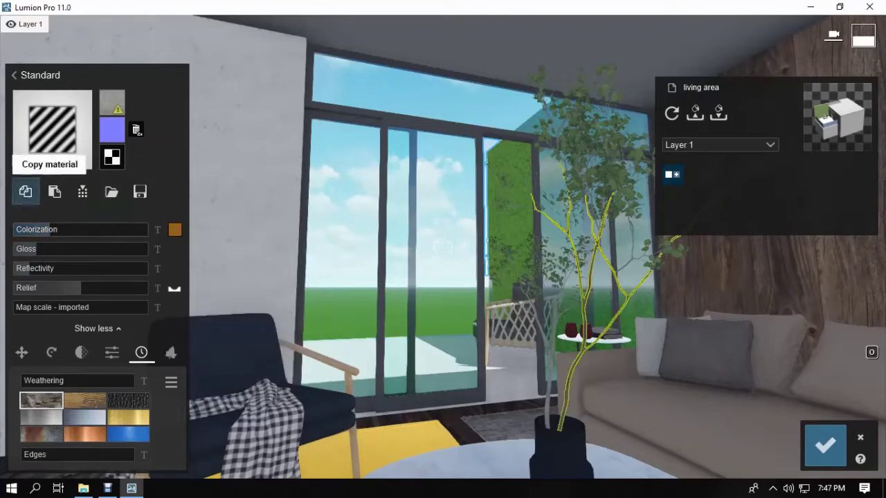
Copy the orange-brown branch material onto the plant's remaining stems.
{"action": "left_click", "coordinate": [550, 354]}
{"action": "left_click", "coordinate": [40, 154]}
{"action": "left_click", "coordinate": [55, 192]}
{"action": "left_click", "coordinate": [554, 332]}
{"action": "left_click", "coordinate": [39, 154]}
{"action": "left_click", "coordinate": [54, 192]}
Give the plant's leaves the Standard material with gloss 0.6 and lowered reflectivity and relief.
{"action": "left_click", "coordinate": [655, 260]}
{"action": "left_click", "coordinate": [40, 154]}
{"action": "right_click_drag", "start_coordinate": [623, 256], "coordinate": [693, 249]}
{"action": "key", "text": "w"}
{"action": "left_click_drag", "start_coordinate": [69, 250], "coordinate": [51, 249]}
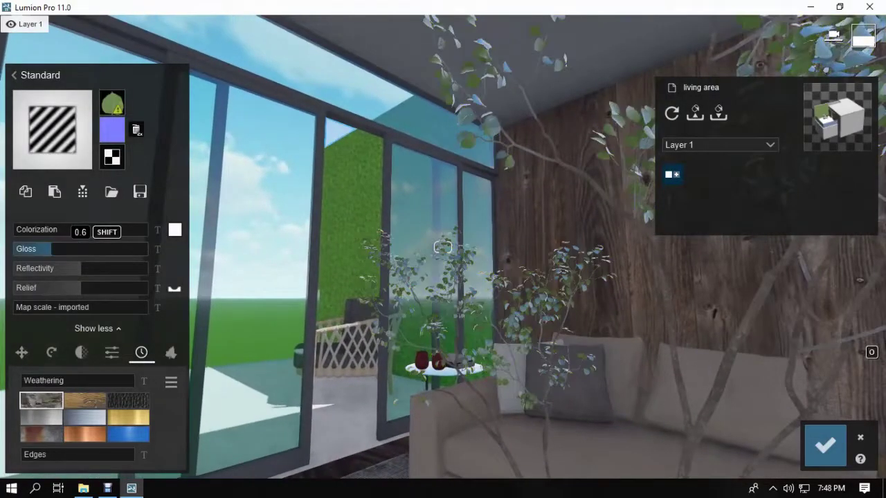
{"action": "left_click", "coordinate": [61, 269]}
{"action": "left_click", "coordinate": [104, 288]}
{"action": "left_click", "coordinate": [112, 353]}
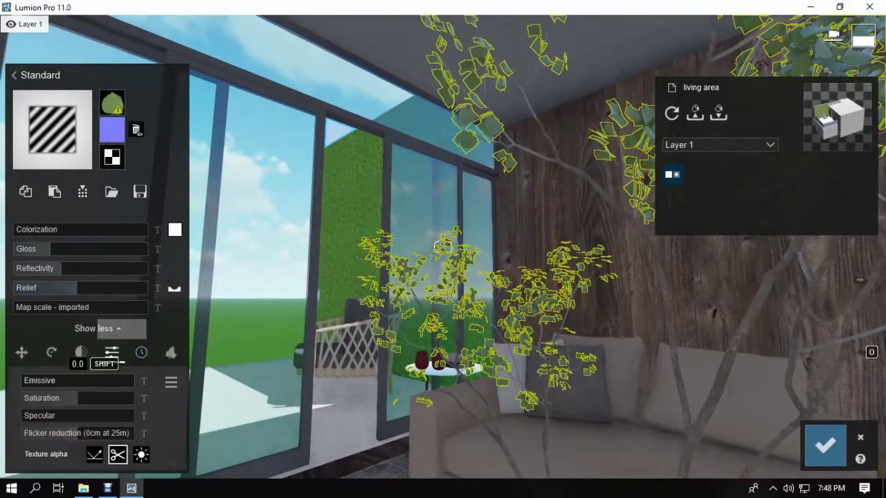
Try a green-tinted Glass Advanced and the plain Glass material on the dark vase holding the branches.
{"action": "key", "text": "s"}
{"action": "right_click_drag", "start_coordinate": [526, 304], "coordinate": [512, 378]}
{"action": "left_click", "coordinate": [536, 382]}
{"action": "left_click", "coordinate": [41, 77]}
{"action": "left_click", "coordinate": [129, 42]}
{"action": "left_click", "coordinate": [80, 42]}
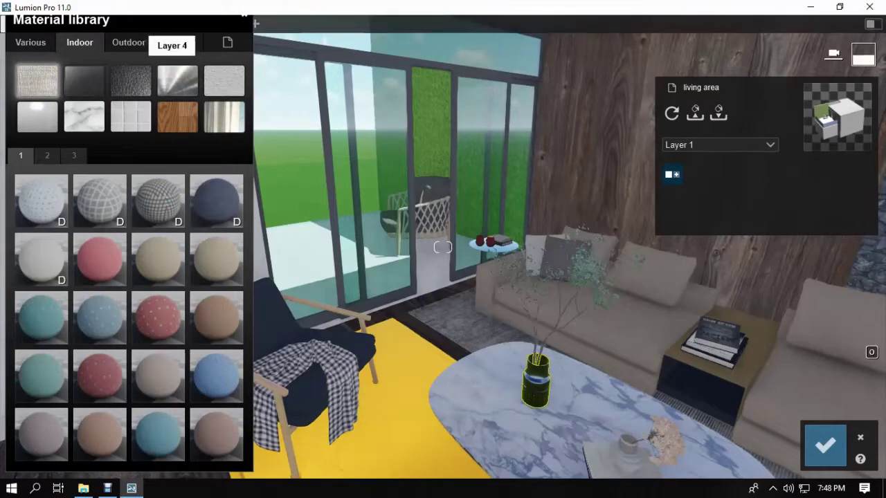
{"action": "left_click", "coordinate": [178, 42]}
{"action": "left_click", "coordinate": [228, 42]}
{"action": "left_click", "coordinate": [203, 95]}
{"action": "key", "text": "s"}
{"action": "key", "text": "w"}
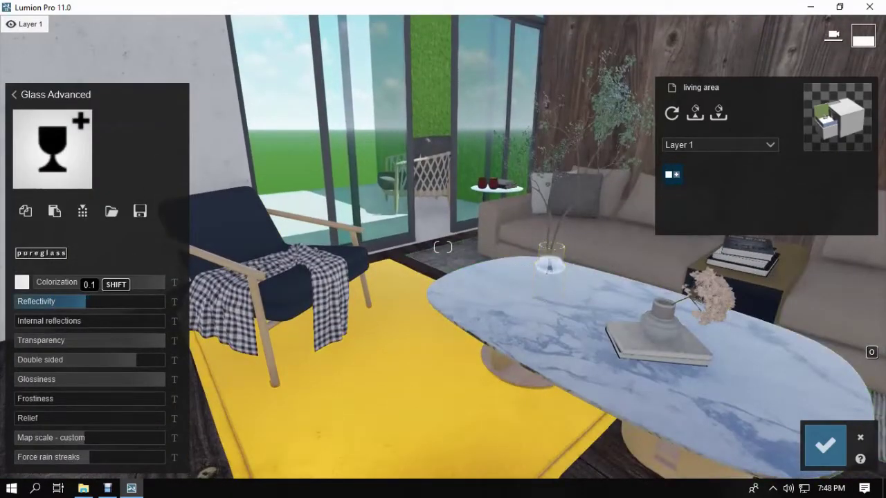
{"action": "left_click", "coordinate": [22, 282]}
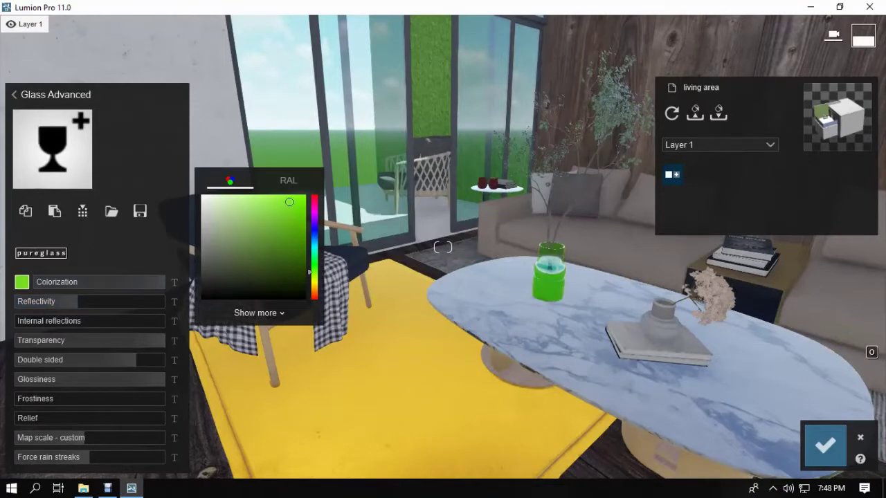
{"action": "left_click", "coordinate": [53, 95]}
{"action": "left_click", "coordinate": [158, 96]}
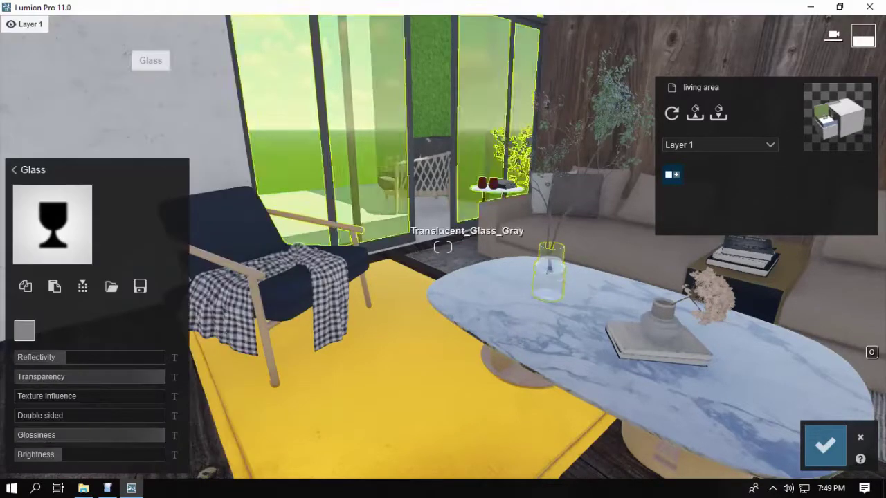
Apply the indoor glass material Interior Glass 002 to the vase holding the branches and adjust its reflectivity.
{"action": "left_click", "coordinate": [53, 216]}
{"action": "left_click", "coordinate": [80, 43]}
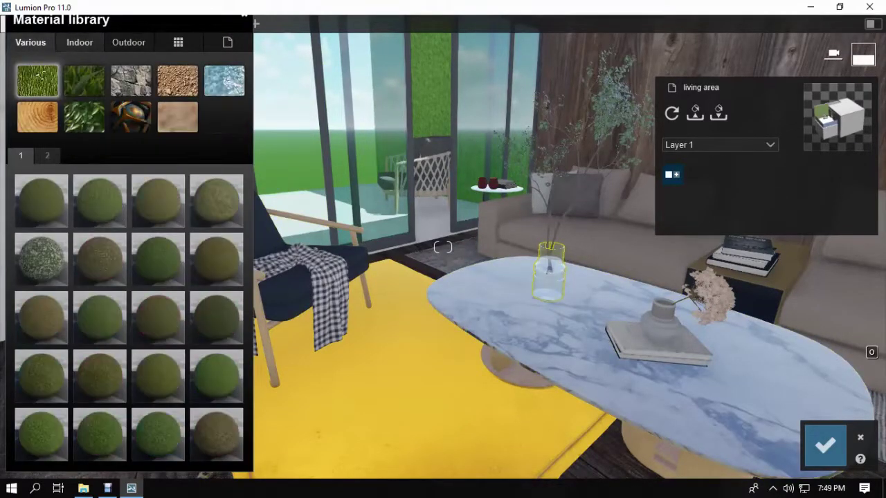
{"action": "left_click", "coordinate": [84, 80]}
{"action": "left_click", "coordinate": [100, 200]}
{"action": "key", "text": "w"}
{"action": "right_click_drag", "start_coordinate": [564, 270], "coordinate": [638, 293]}
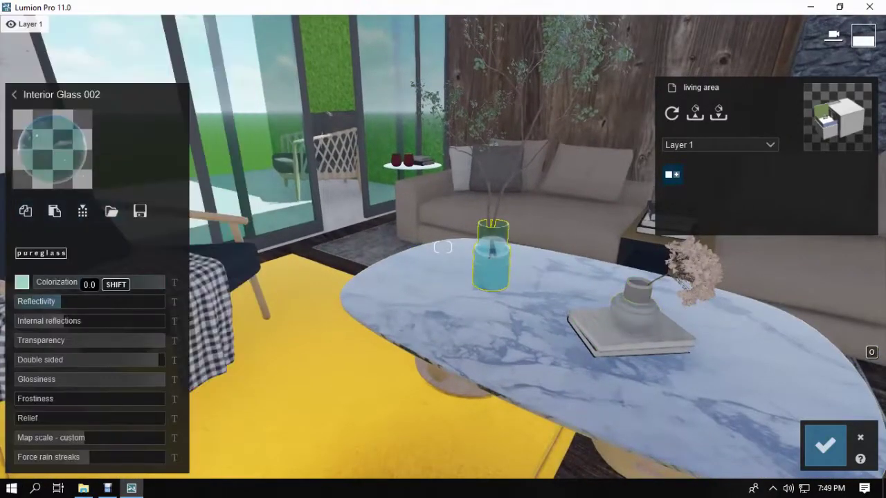
Copy the Interior Glass 002 material onto the body and neck of the small round vase standing on the books.
{"action": "left_click", "coordinate": [629, 315]}
{"action": "left_click", "coordinate": [41, 218]}
{"action": "left_click", "coordinate": [54, 192]}
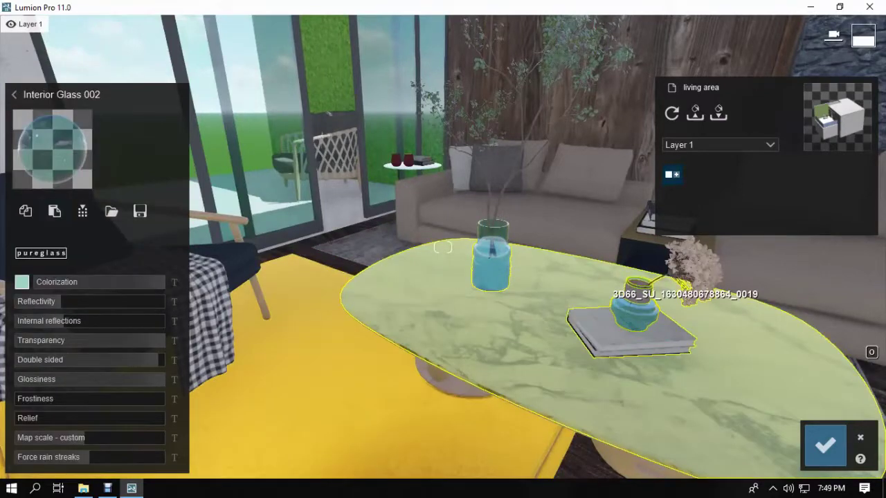
{"action": "left_click", "coordinate": [637, 299]}
{"action": "left_click", "coordinate": [41, 158]}
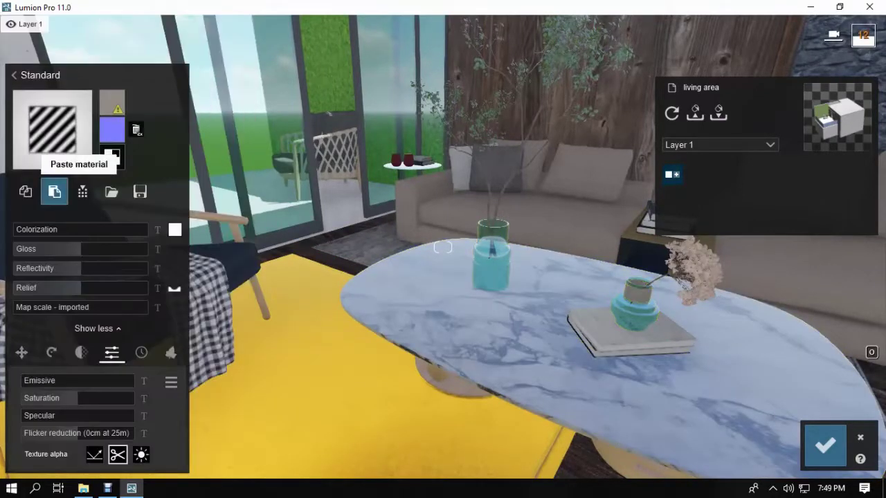
{"action": "left_click", "coordinate": [55, 192]}
{"action": "key", "text": "s"}
{"action": "key", "text": "e"}
{"action": "key", "text": "w"}
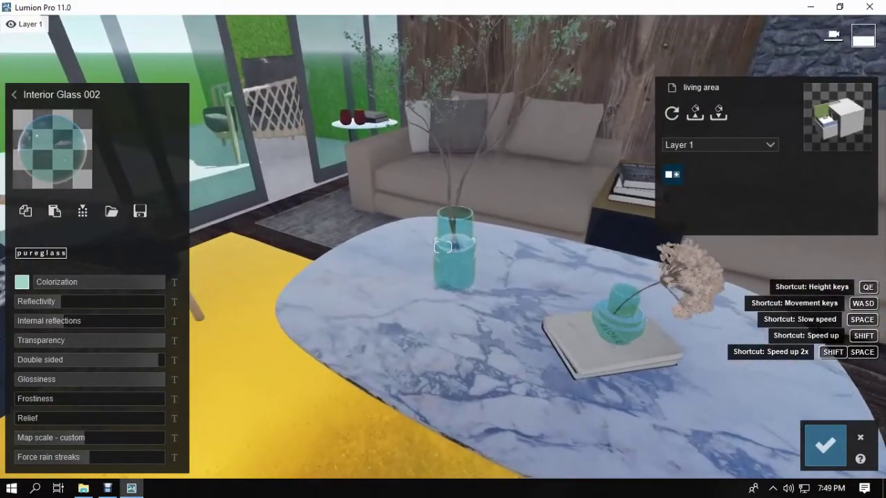
Change the small round vase's neck to a green-tinted indoor glass.
{"action": "left_click", "coordinate": [52, 170]}
{"action": "key", "text": "e"}
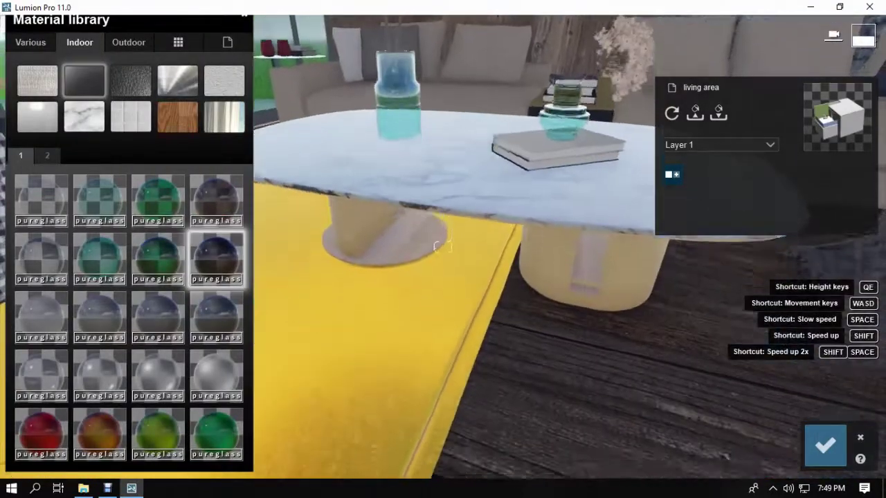
{"action": "key", "text": "q"}
{"action": "left_click", "coordinate": [158, 201]}
Give the dried flowers the Standard material with gloss 0.6 and adjusted relief, and copy that material onto their stem.
{"action": "left_click", "coordinate": [624, 251]}
{"action": "left_click", "coordinate": [42, 217]}
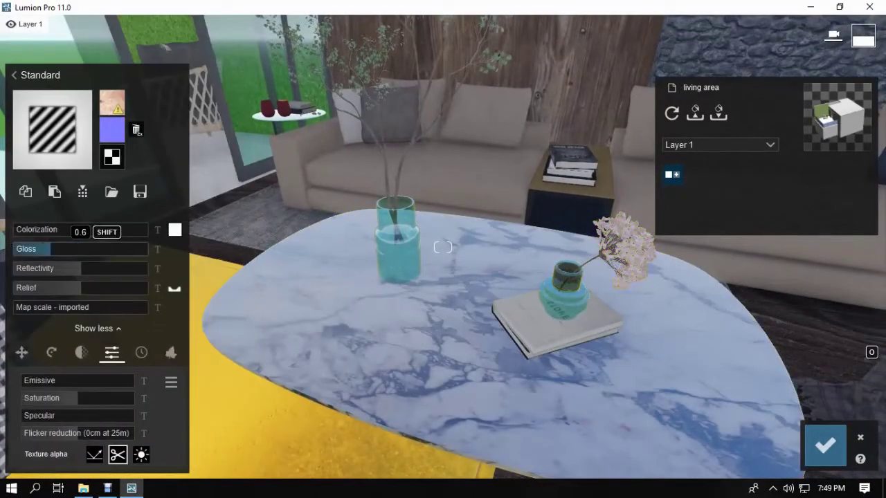
{"action": "left_click_drag", "start_coordinate": [57, 287], "coordinate": [109, 288]}
{"action": "left_click", "coordinate": [401, 166]}
{"action": "left_click", "coordinate": [26, 192]}
{"action": "left_click", "coordinate": [588, 262]}
{"action": "left_click", "coordinate": [42, 217]}
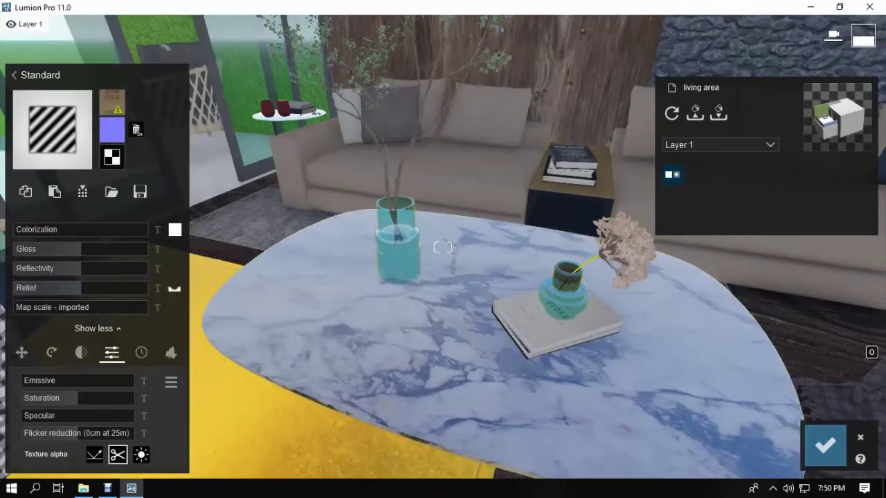
{"action": "left_click", "coordinate": [54, 192]}
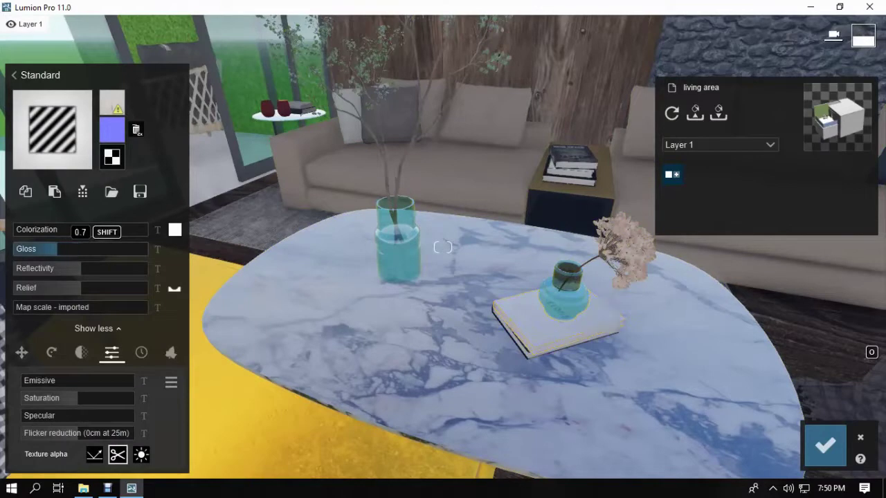
Give the book cover under the small vase the Standard material with gloss 0.7 and copy it onto the book's other parts.
{"action": "left_click", "coordinate": [531, 350]}
{"action": "left_click", "coordinate": [588, 322]}
{"action": "left_click", "coordinate": [26, 192]}
{"action": "left_click", "coordinate": [542, 350]}
{"action": "left_click", "coordinate": [42, 217]}
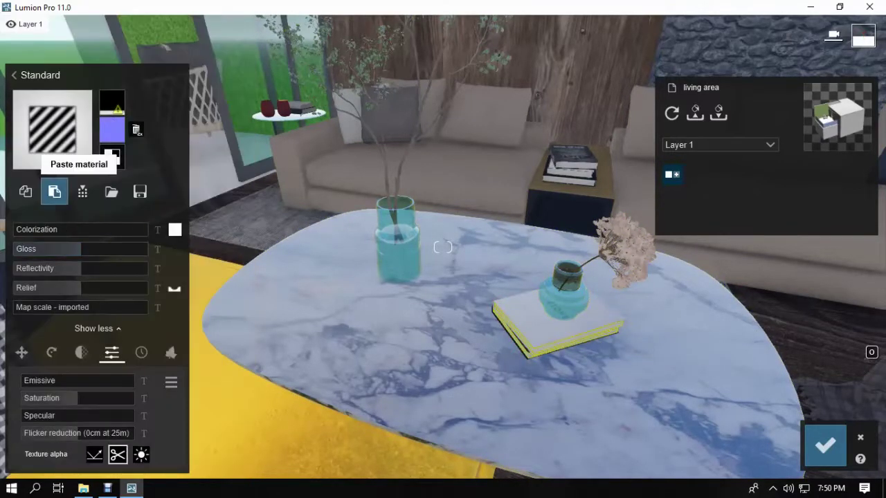
{"action": "left_click", "coordinate": [55, 192]}
Give the throw blanket on the chaise the Standard material with lowered gloss and reflectivity 0.6.
{"action": "key", "text": "s"}
{"action": "right_click_drag", "start_coordinate": [443, 277], "coordinate": [540, 277]}
{"action": "left_click", "coordinate": [556, 287]}
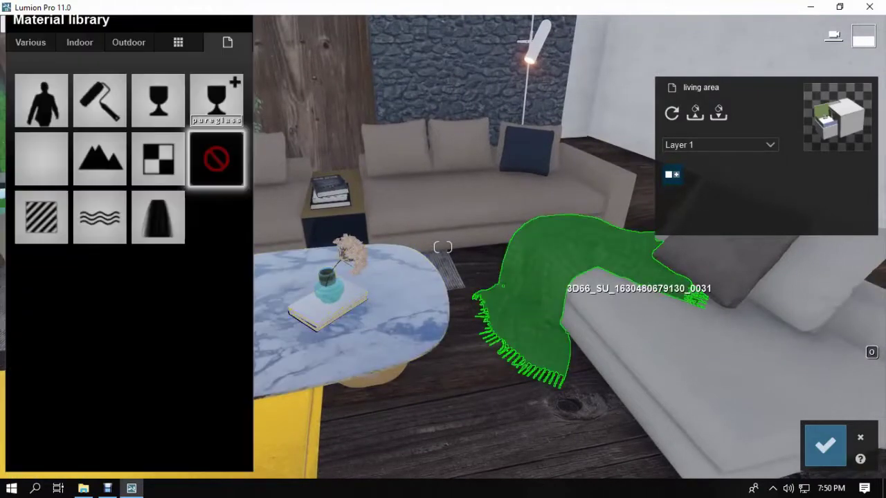
{"action": "left_click", "coordinate": [41, 217]}
{"action": "left_click_drag", "start_coordinate": [52, 249], "coordinate": [56, 268]}
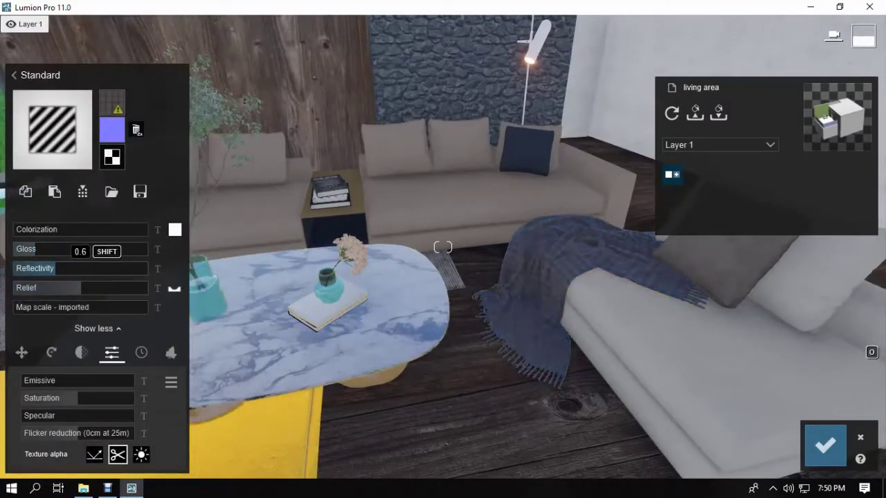
Apply the blue indoor fabric with white dashed stitching to the light grey chaise and its back cushion.
{"action": "left_click", "coordinate": [609, 341]}
{"action": "left_click", "coordinate": [129, 42]}
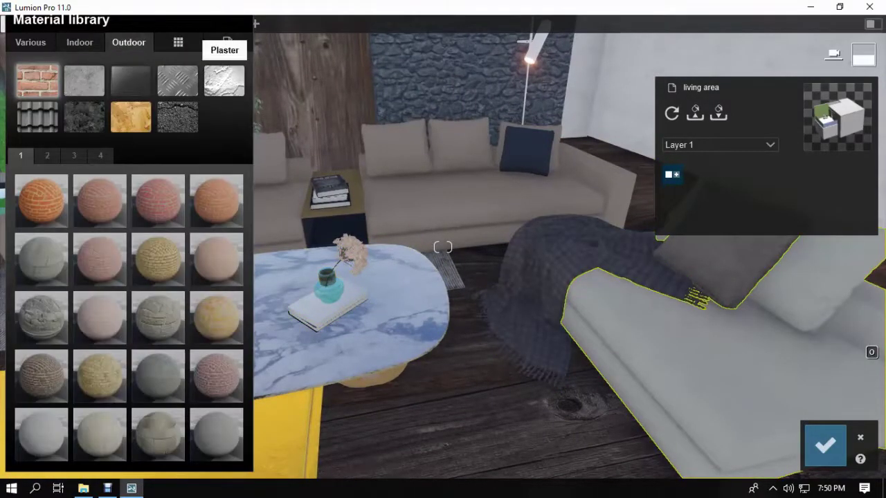
{"action": "left_click", "coordinate": [80, 42]}
{"action": "right_click_drag", "start_coordinate": [394, 141], "coordinate": [474, 162]}
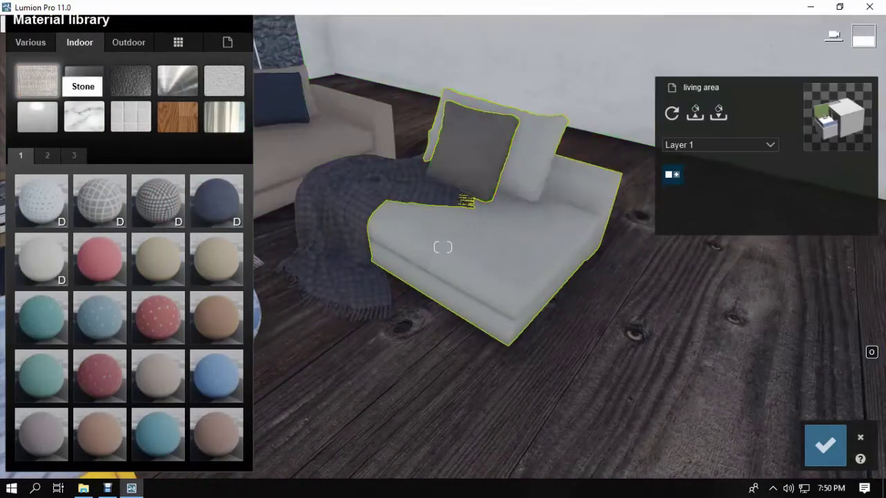
{"action": "key", "text": "w"}
{"action": "key", "text": "q"}
{"action": "left_click", "coordinate": [47, 155]}
{"action": "left_click", "coordinate": [21, 156]}
{"action": "left_click", "coordinate": [47, 156]}
{"action": "left_click", "coordinate": [217, 260]}
{"action": "key", "text": "w"}
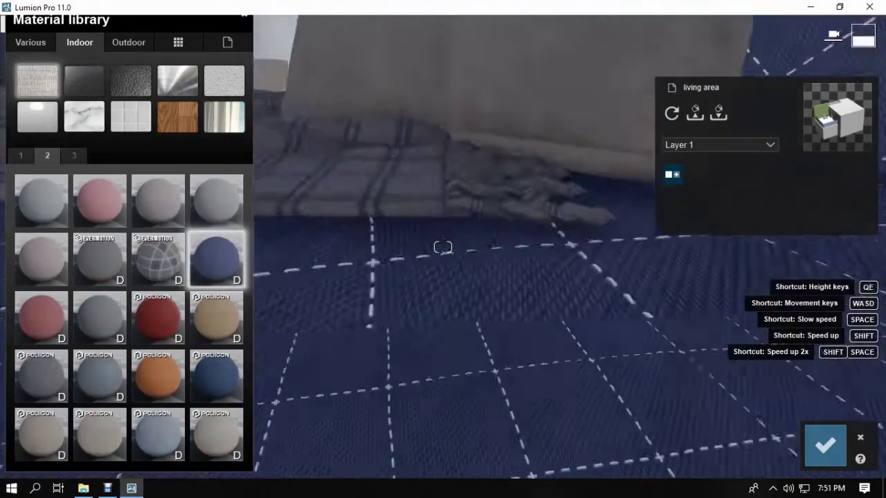
{"action": "key", "text": "s"}
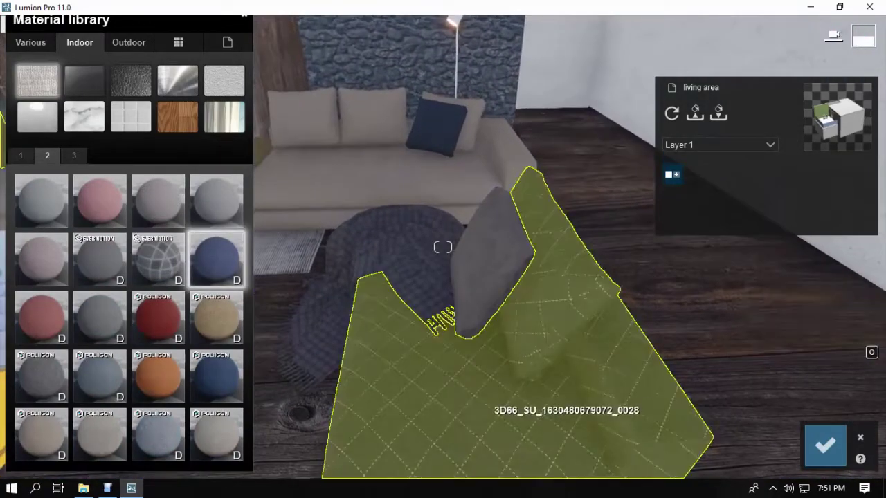
Lower the colorization of the chaise's blue stitched fabric to zero.
{"action": "left_click", "coordinate": [566, 424]}
{"action": "left_click_drag", "start_coordinate": [123, 210], "coordinate": [70, 210]}
{"action": "right_click_drag", "start_coordinate": [277, 249], "coordinate": [229, 277]}
{"action": "key", "text": "s"}
{"action": "left_click_drag", "start_coordinate": [58, 210], "coordinate": [14, 211]}
Give the grey pillow on the blue chaise the Standard material.
{"action": "right_click_drag", "start_coordinate": [346, 249], "coordinate": [415, 305]}
{"action": "key", "text": "w"}
{"action": "left_click", "coordinate": [625, 302]}
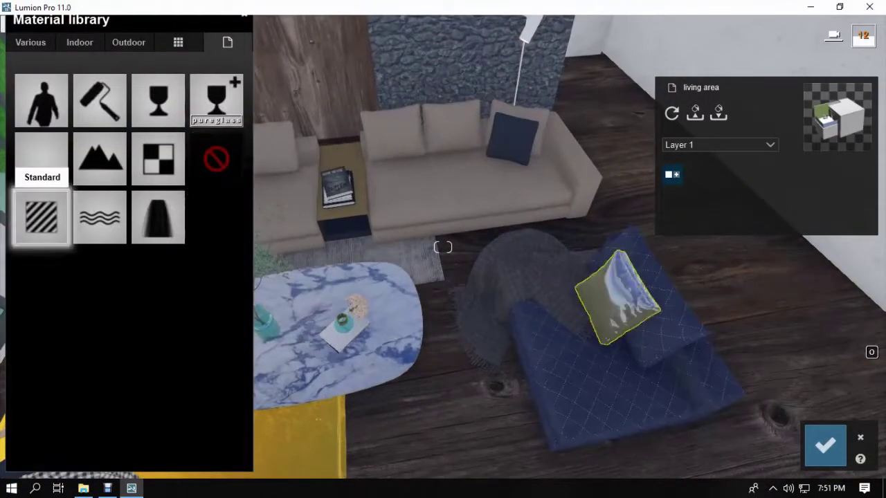
{"action": "left_click", "coordinate": [42, 217]}
Try the dark grey indoor fabric Polii Fabric Cashmere 001 VAR1 2K on the large sofa.
{"action": "key", "text": "s"}
{"action": "right_click_drag", "start_coordinate": [415, 326], "coordinate": [477, 287]}
{"action": "key", "text": "w"}
{"action": "left_click", "coordinate": [481, 290]}
{"action": "left_click", "coordinate": [80, 42]}
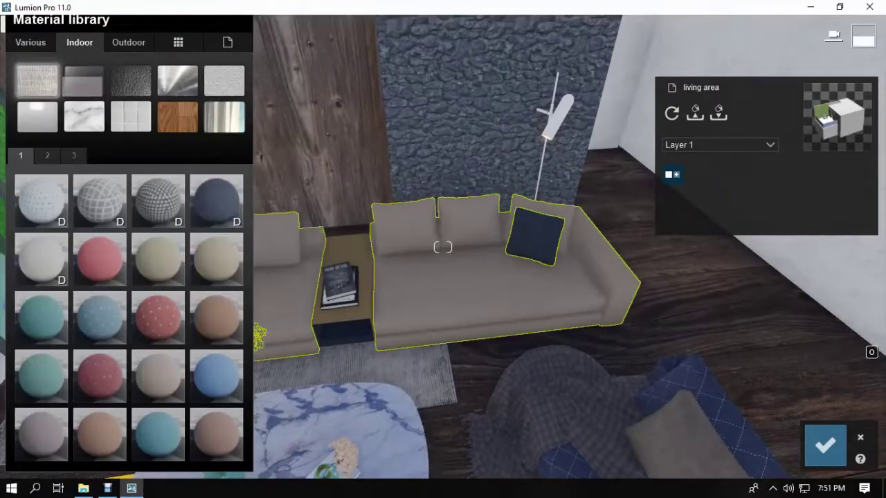
{"action": "left_click", "coordinate": [47, 155]}
{"action": "key", "text": "w"}
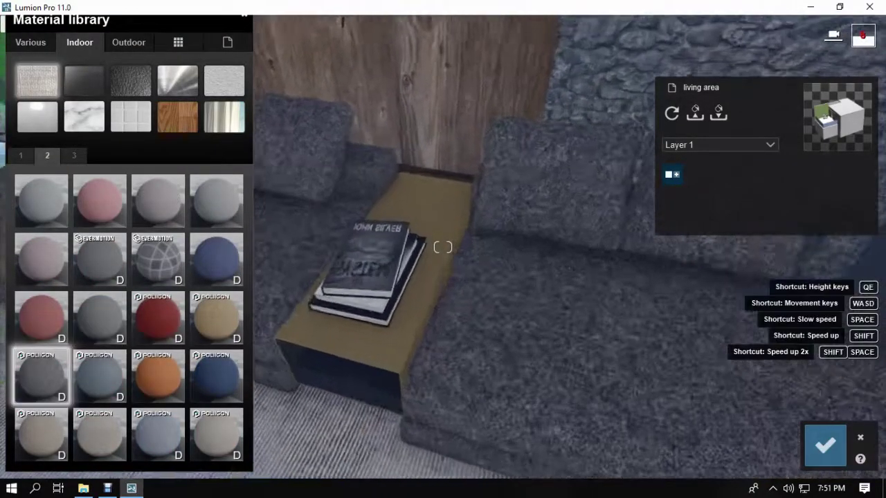
{"action": "key", "text": "s"}
{"action": "right_click_drag", "start_coordinate": [443, 248], "coordinate": [468, 221]}
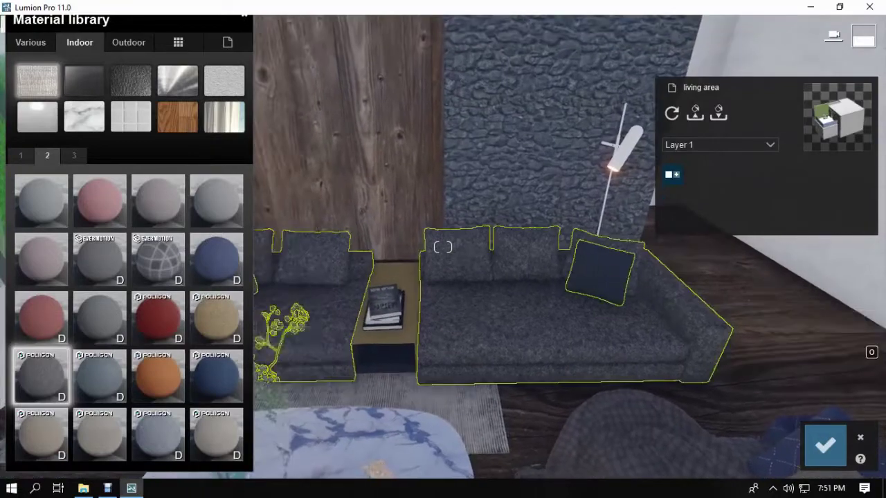
{"action": "left_click", "coordinate": [42, 376]}
{"action": "key", "text": "w"}
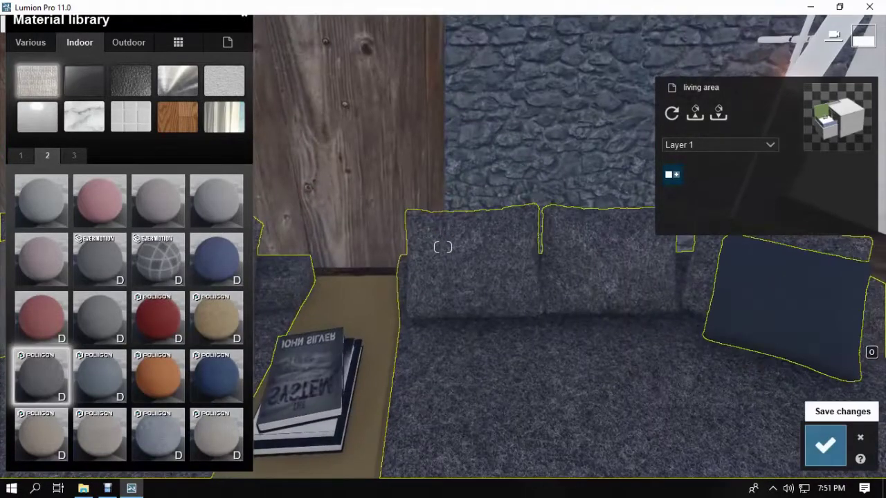
Try a white colorization of 0.6 on the sofa's cashmere fabric.
{"action": "left_click", "coordinate": [825, 445]}
{"action": "left_click", "coordinate": [641, 408]}
{"action": "right_click_drag", "start_coordinate": [443, 247], "coordinate": [374, 214]}
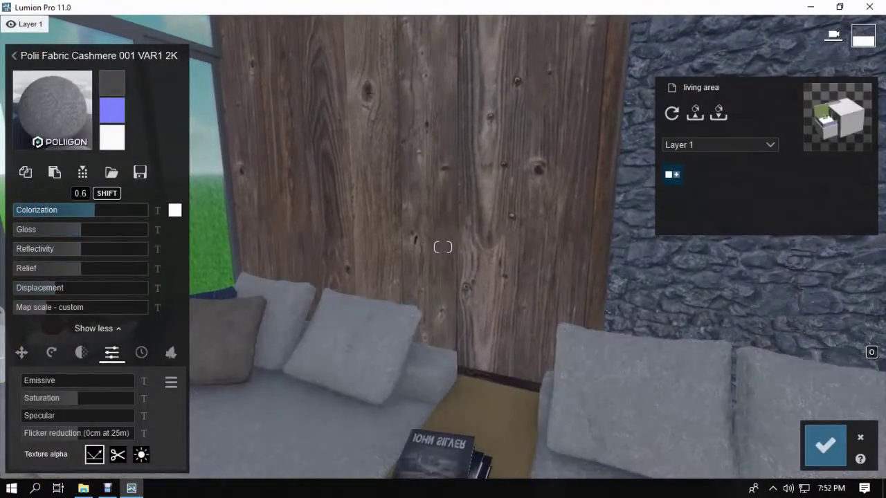
Try a coarse tan Poliigon fabric on the sofa, and replace it with Polii Fabric Muslin 001 2K.
{"action": "left_click", "coordinate": [13, 55]}
{"action": "left_click", "coordinate": [217, 318]}
{"action": "right_click_drag", "start_coordinate": [443, 247], "coordinate": [491, 298]}
{"action": "key", "text": "s"}
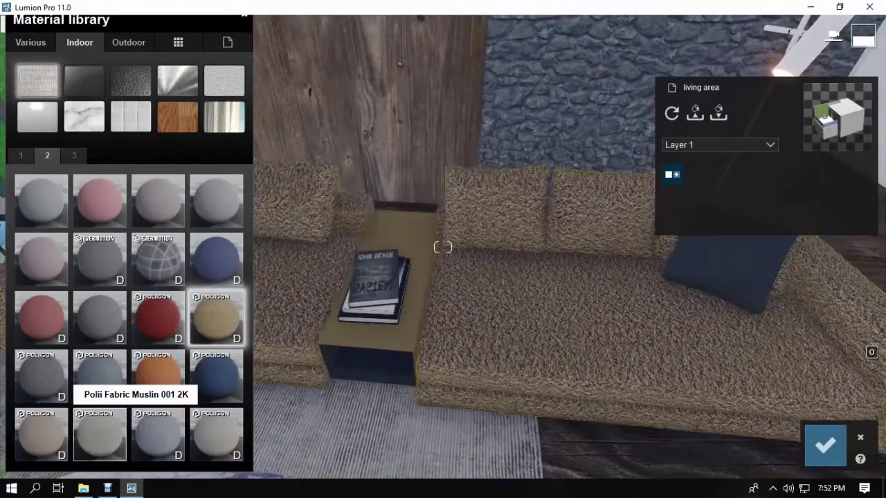
{"action": "left_click", "coordinate": [99, 434]}
{"action": "key", "text": "w"}
Reduce the map scale and gloss of the sofa's muslin fabric and set its reflectivity to 0.1.
{"action": "left_click", "coordinate": [825, 445]}
{"action": "left_click", "coordinate": [669, 379]}
{"action": "left_click_drag", "start_coordinate": [90, 307], "coordinate": [51, 307]}
{"action": "key", "text": "s"}
{"action": "left_click", "coordinate": [20, 249]}
{"action": "left_click", "coordinate": [20, 269]}
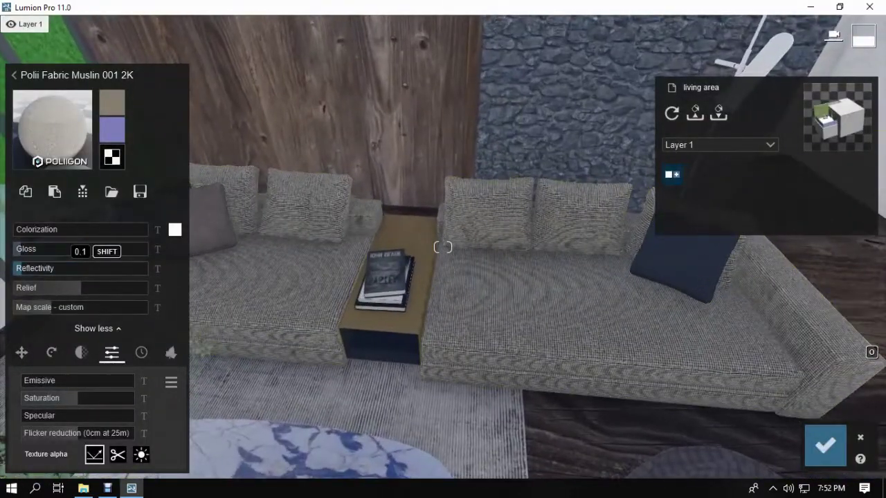
{"action": "key", "text": "s"}
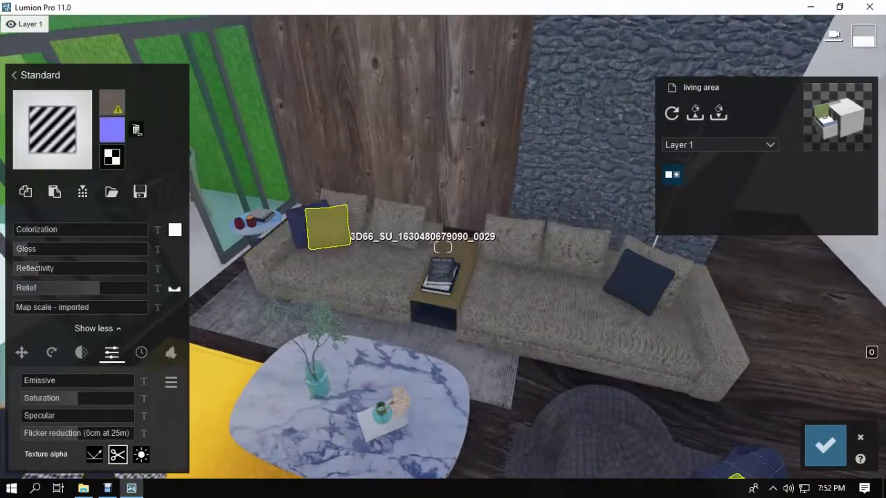
Give the grey striped rug in front of the sofa the Standard material with low gloss and reflectivity and increased relief.
{"action": "key", "text": "w"}
{"action": "key", "text": "q"}
{"action": "key", "text": "s"}
{"action": "left_click", "coordinate": [530, 241]}
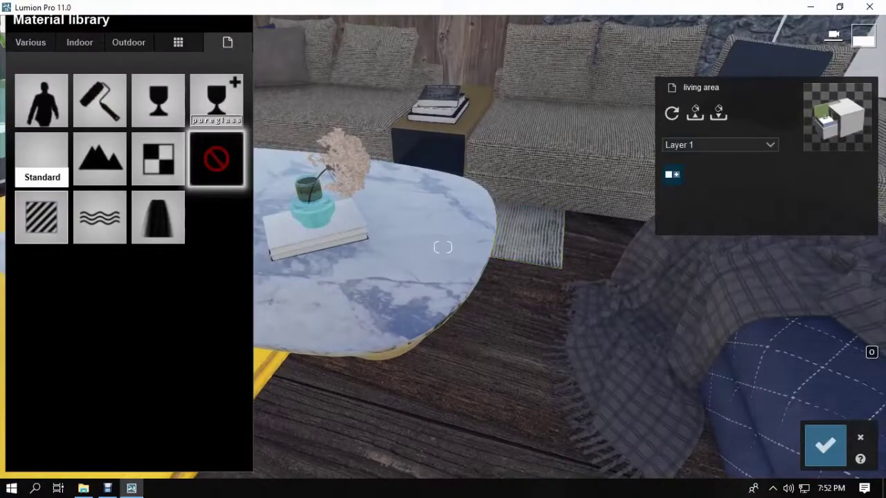
{"action": "left_click", "coordinate": [42, 158]}
{"action": "left_click_drag", "start_coordinate": [39, 269], "coordinate": [26, 269]}
{"action": "left_click_drag", "start_coordinate": [81, 288], "coordinate": [110, 288]}
{"action": "key", "text": "s"}
{"action": "right_click_drag", "start_coordinate": [596, 253], "coordinate": [540, 256]}
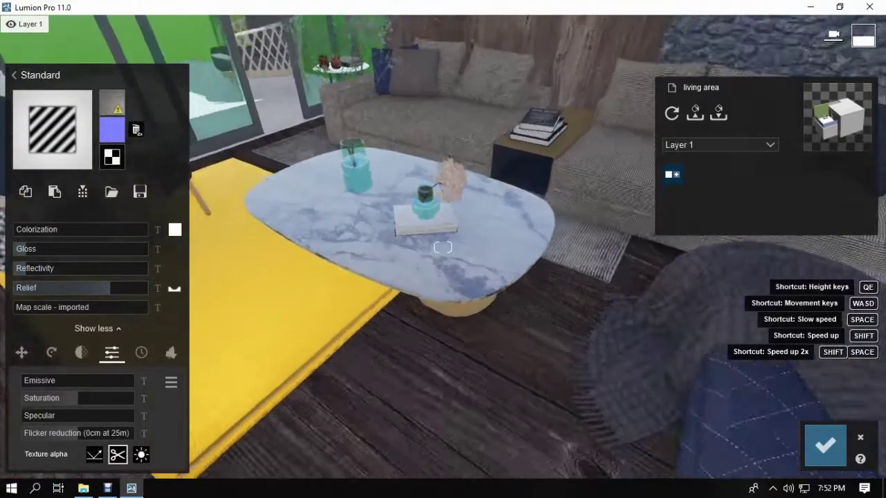
Add a displacement map to the grey striped rug's material.
{"action": "left_click", "coordinate": [112, 157]}
{"action": "double_click", "coordinate": [222, 104]}
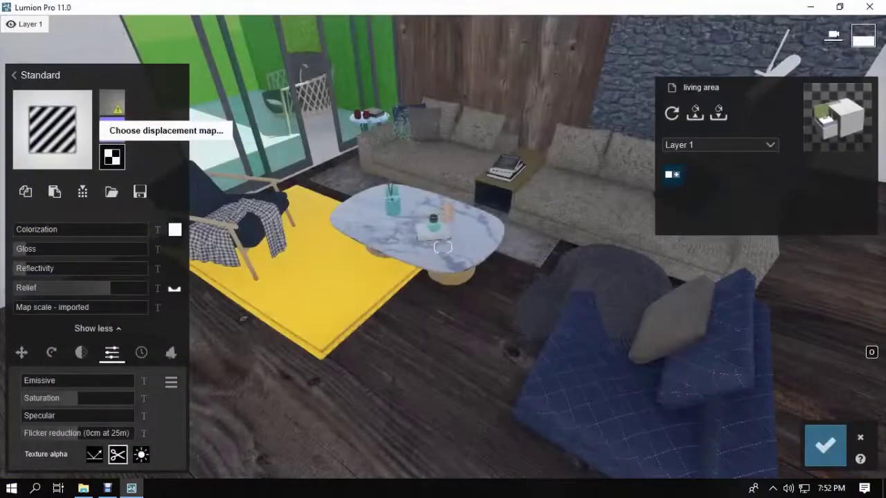
{"action": "key", "text": "w"}
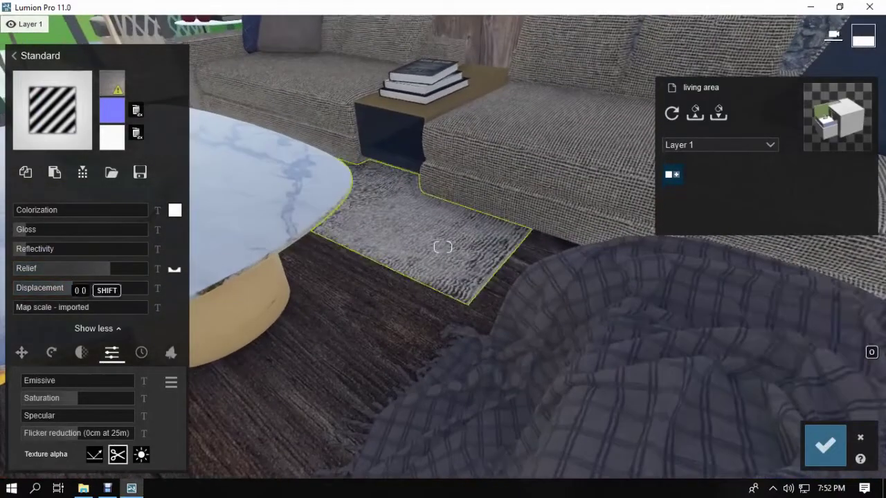
Apply the outdoor metal Polii Metal StainlessSteelCast 001 2K to the glass door and window frames.
{"action": "right_click_drag", "start_coordinate": [595, 277], "coordinate": [516, 207]}
{"action": "left_click", "coordinate": [524, 232]}
{"action": "key", "text": "w"}
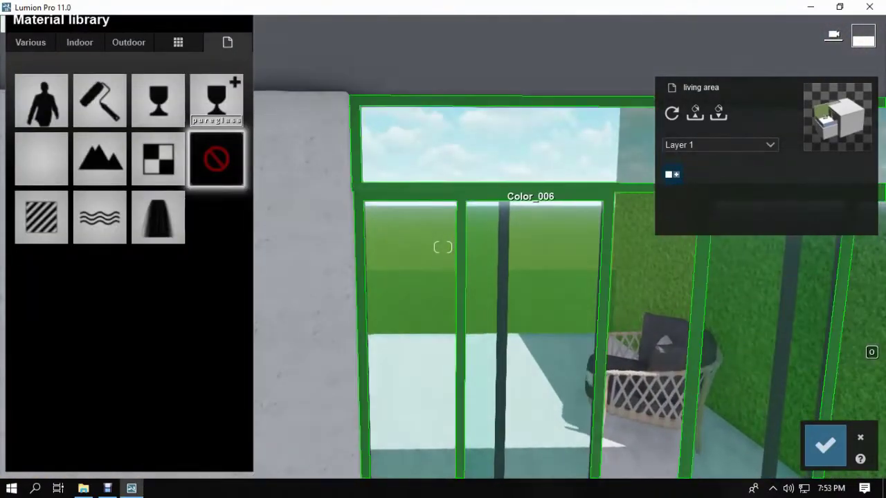
{"action": "left_click", "coordinate": [530, 193]}
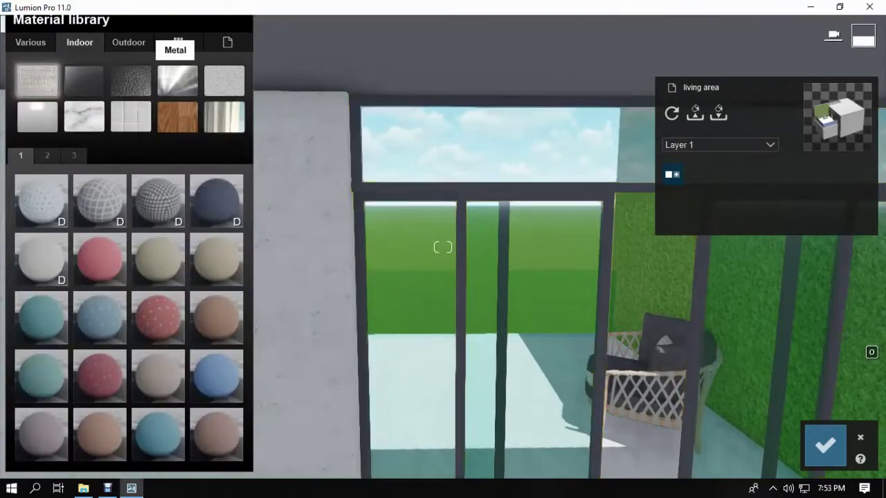
{"action": "left_click", "coordinate": [177, 81]}
{"action": "left_click", "coordinate": [47, 155]}
{"action": "left_click", "coordinate": [129, 42]}
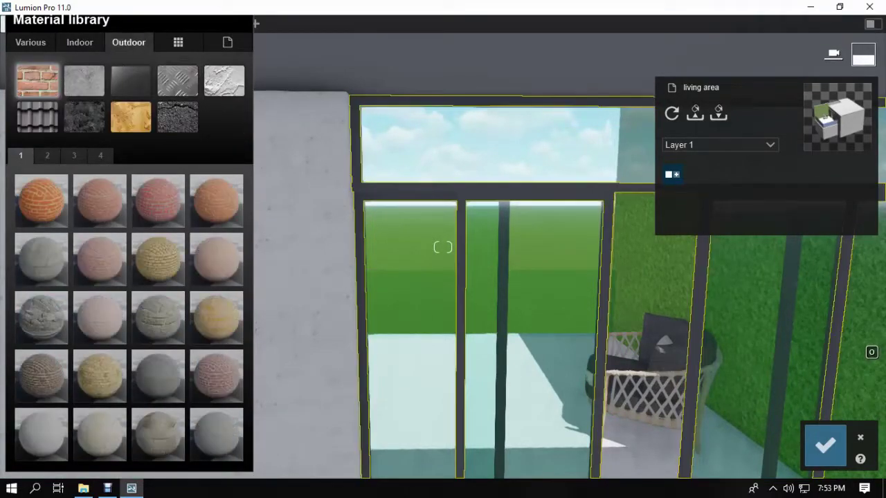
{"action": "left_click", "coordinate": [177, 81]}
{"action": "left_click", "coordinate": [47, 155]}
{"action": "left_click", "coordinate": [73, 155]}
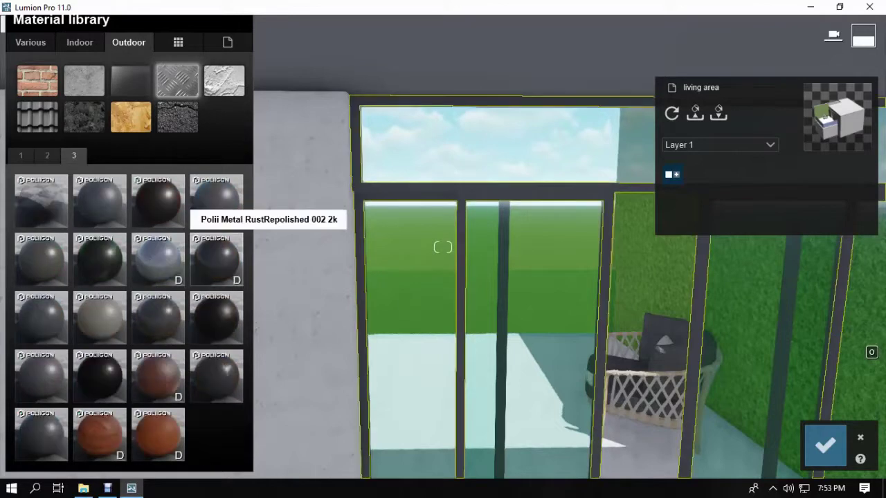
{"action": "left_click", "coordinate": [217, 317]}
{"action": "right_click_drag", "start_coordinate": [443, 298], "coordinate": [561, 263]}
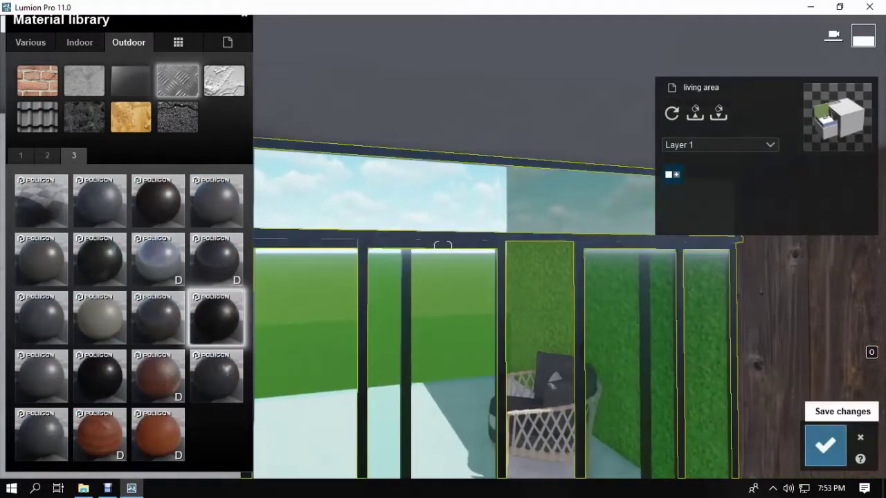
Lower the gloss of the door frames' metal, adjust its reflectivity and set its relief to 1.0.
{"action": "left_click", "coordinate": [825, 446]}
{"action": "left_click", "coordinate": [435, 243]}
{"action": "left_click_drag", "start_coordinate": [61, 249], "coordinate": [43, 249]}
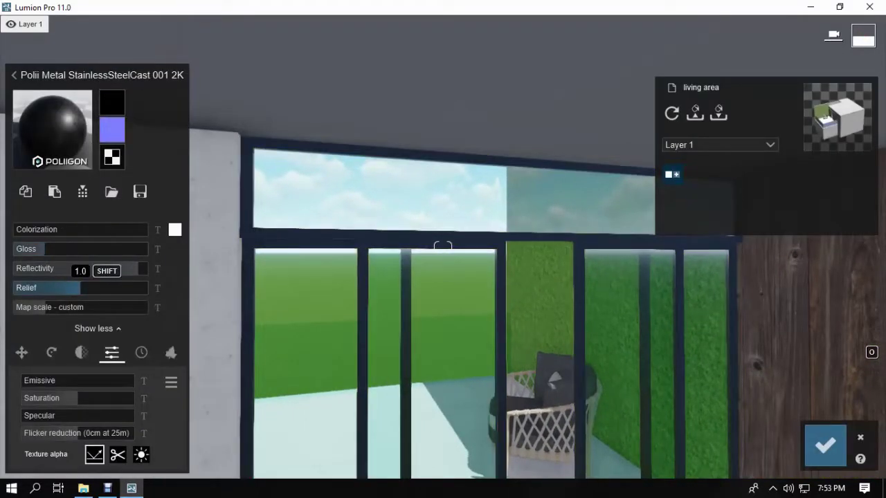
Change the colour of the glass doors' Interior Glass 002 to white and raise its reflectivity.
{"action": "right_click_drag", "start_coordinate": [333, 229], "coordinate": [415, 332]}
{"action": "left_click", "coordinate": [332, 235]}
{"action": "left_click", "coordinate": [22, 281]}
{"action": "left_click_drag", "start_coordinate": [221, 208], "coordinate": [202, 195]}
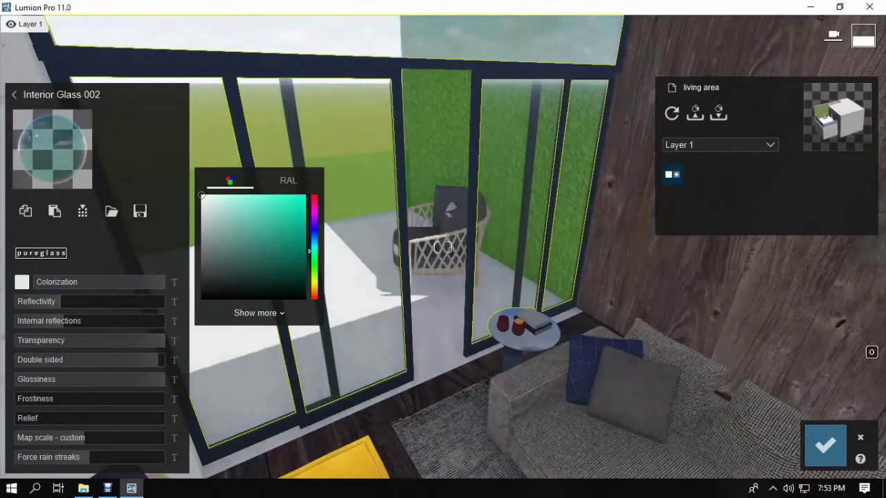
{"action": "left_click_drag", "start_coordinate": [61, 301], "coordinate": [123, 301]}
{"action": "key", "text": "w"}
{"action": "right_click_drag", "start_coordinate": [443, 277], "coordinate": [332, 276]}
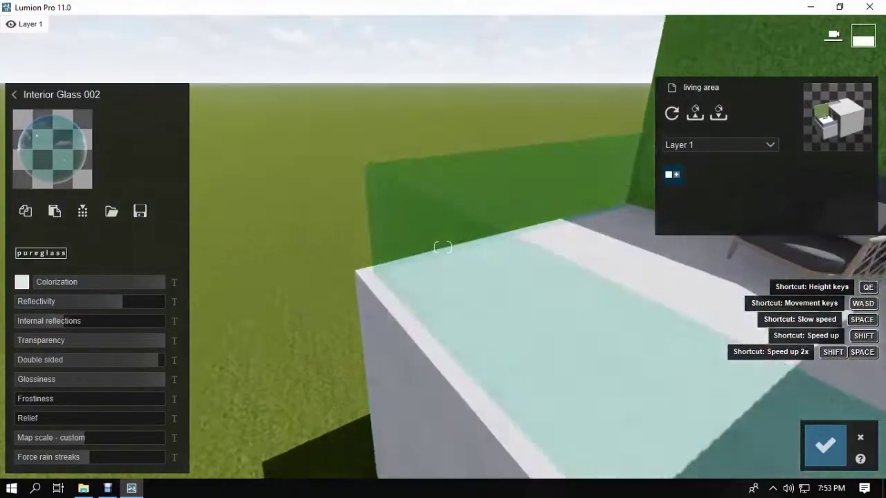
Apply Interior Glass 002 to the balcony's glass railing and lower its reflectivity.
{"action": "left_click", "coordinate": [449, 276]}
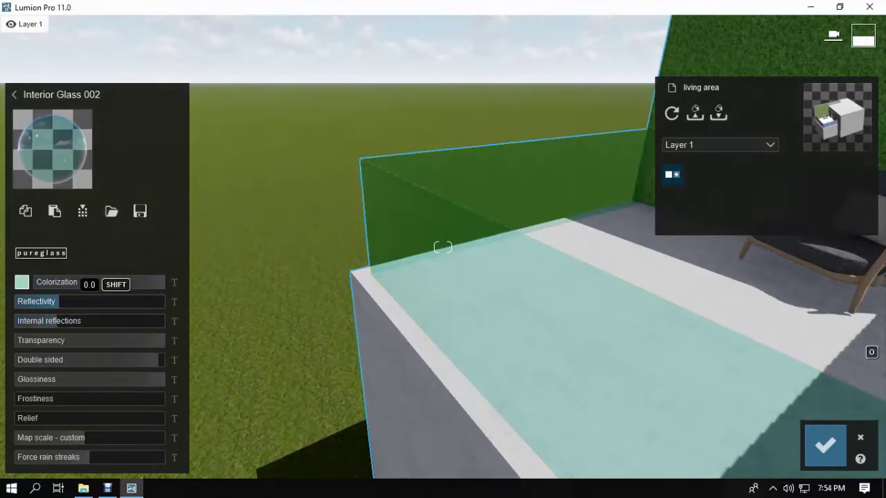
Copy the Wood 003 1024 material from inside the living room and paste it onto the outdoor armchair's frame.
{"action": "right_click_drag", "start_coordinate": [443, 247], "coordinate": [346, 297]}
{"action": "key", "text": "w"}
{"action": "left_click", "coordinate": [594, 264]}
{"action": "key", "text": "w"}
{"action": "left_click", "coordinate": [346, 296]}
{"action": "left_click", "coordinate": [25, 192]}
{"action": "right_click_drag", "start_coordinate": [443, 277], "coordinate": [443, 211]}
{"action": "key", "text": "w"}
{"action": "left_click", "coordinate": [444, 207]}
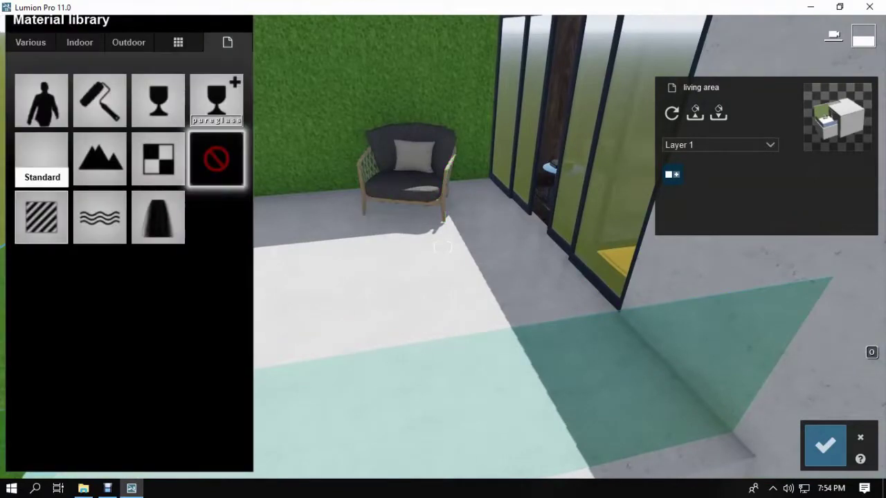
{"action": "left_click", "coordinate": [42, 163]}
{"action": "left_click", "coordinate": [55, 192]}
Apply the Standard material to the outdoor armchair's upholstery, lighten it with white colorization, and lower its gloss and reflectivity.
{"action": "key", "text": "w"}
{"action": "right_click_drag", "start_coordinate": [388, 277], "coordinate": [371, 335]}
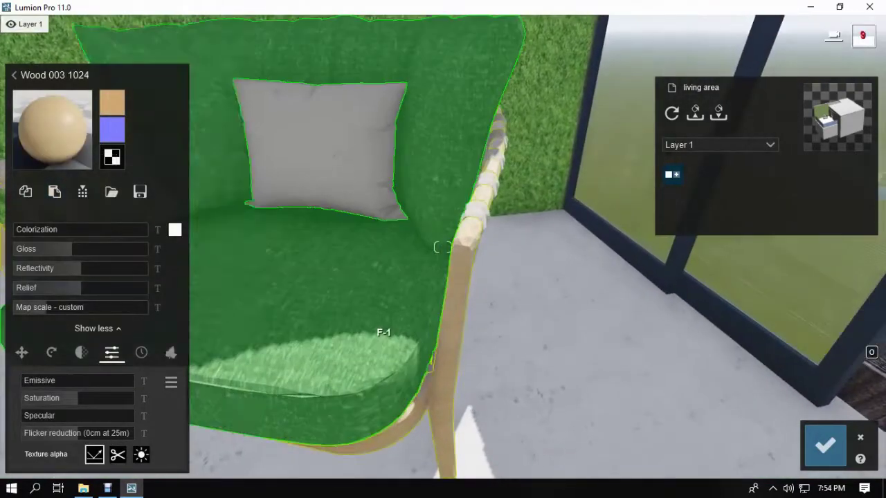
{"action": "key", "text": "s"}
{"action": "left_click", "coordinate": [377, 313]}
{"action": "left_click", "coordinate": [42, 217]}
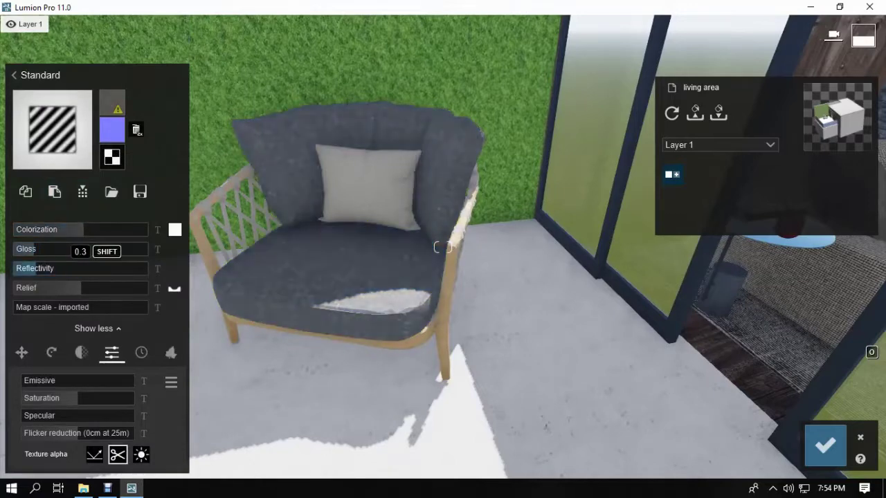
{"action": "left_click_drag", "start_coordinate": [84, 230], "coordinate": [114, 229]}
{"action": "key", "text": "w"}
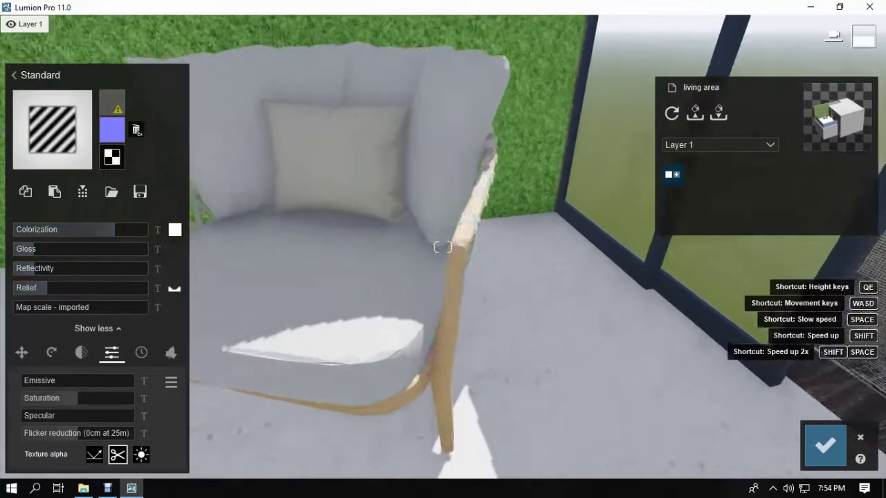
{"action": "key", "text": "s"}
{"action": "left_click", "coordinate": [23, 250]}
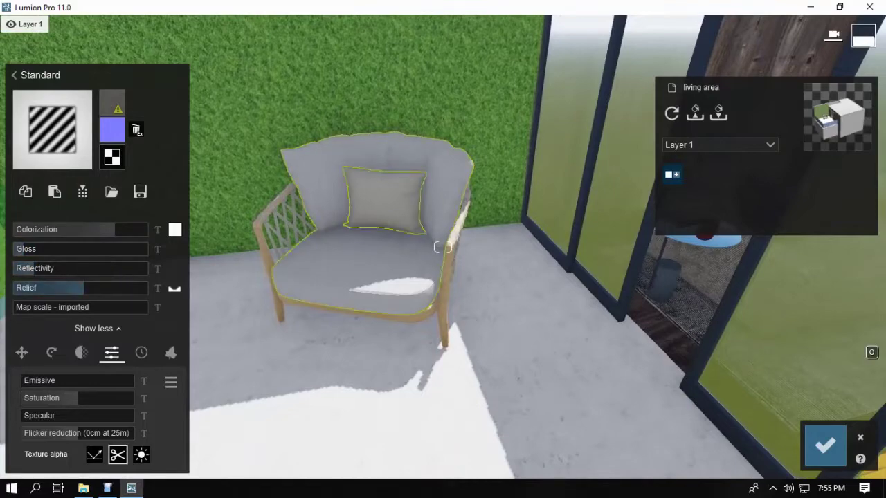
Try the 3D grasses Wild Grass 02 and Clean Cut Grass 02 on the balcony's green wall and cancel the unsaved material changes.
{"action": "key", "text": "s"}
{"action": "right_click_drag", "start_coordinate": [415, 263], "coordinate": [420, 232]}
{"action": "key", "text": "s"}
{"action": "left_click", "coordinate": [421, 232]}
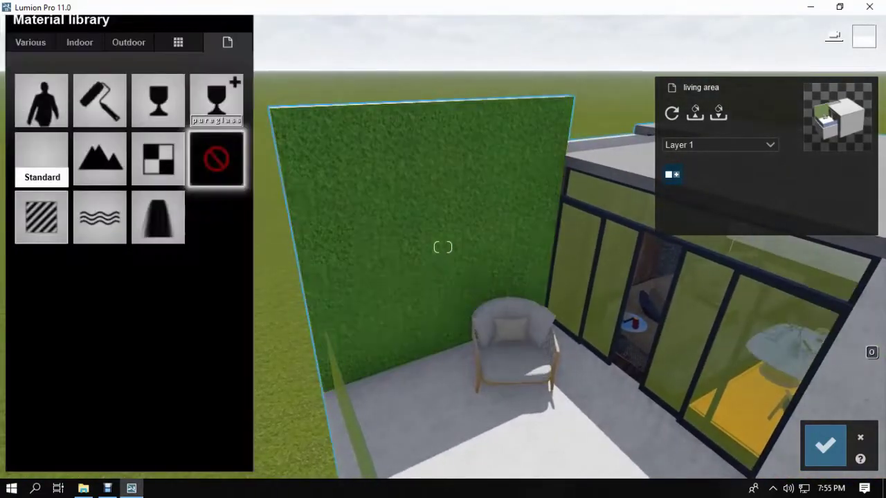
{"action": "left_click", "coordinate": [41, 218]}
{"action": "left_click", "coordinate": [52, 129]}
{"action": "left_click", "coordinate": [30, 43]}
{"action": "left_click", "coordinate": [84, 117]}
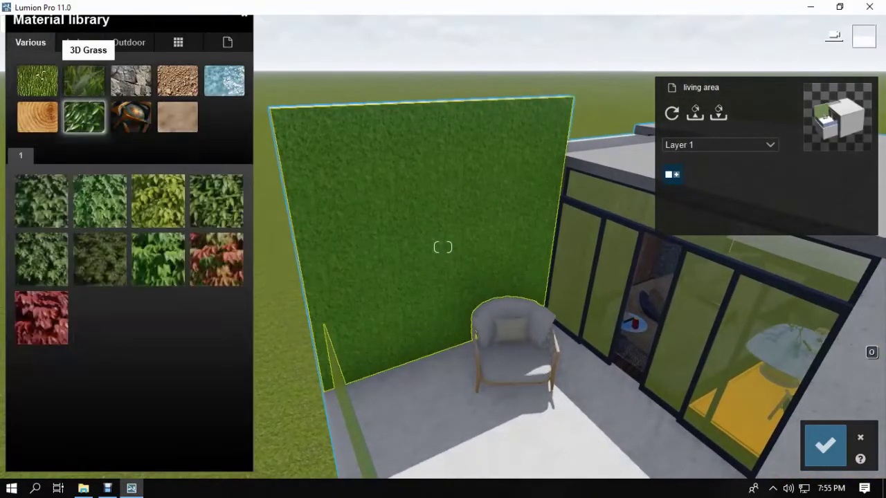
{"action": "left_click", "coordinate": [83, 81]}
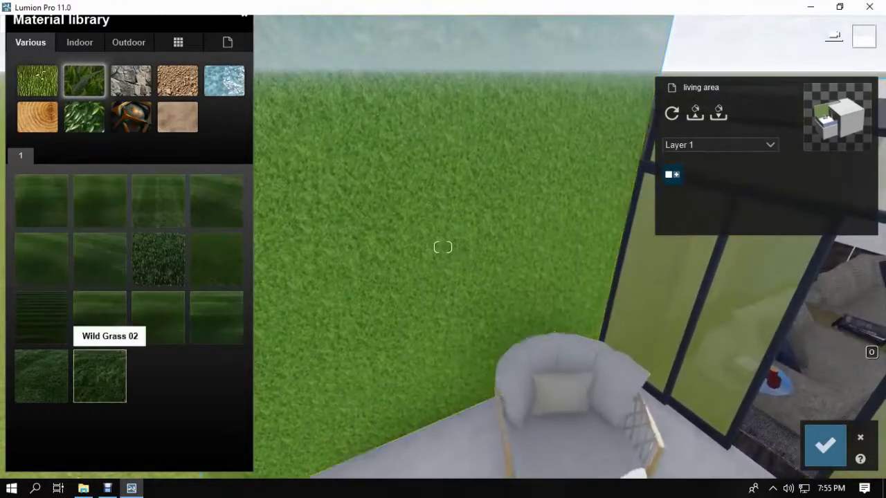
{"action": "left_click", "coordinate": [42, 376]}
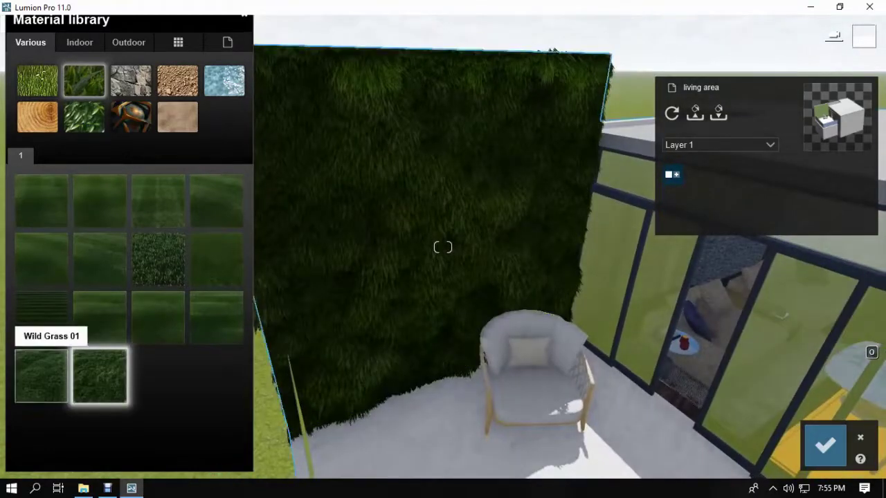
{"action": "left_click", "coordinate": [216, 260]}
{"action": "key", "text": "s"}
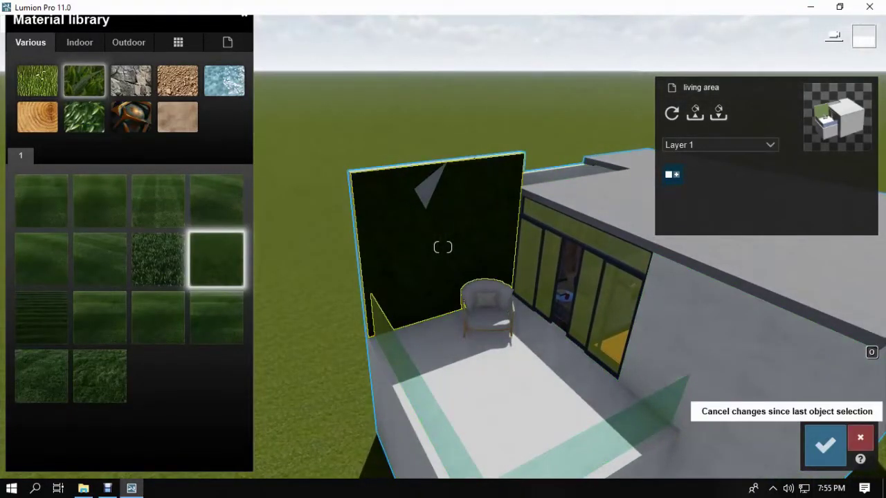
{"action": "left_click", "coordinate": [860, 438]}
Apply the 3D grass Clean Cut Grass 02 to the balcony's green wall with a very small grass size and short grass length.
{"action": "left_click", "coordinate": [445, 259]}
{"action": "left_click", "coordinate": [31, 42]}
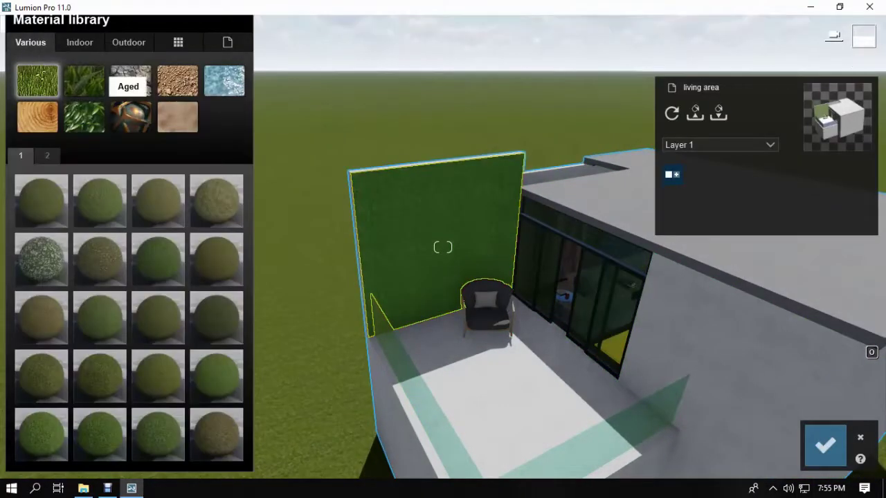
{"action": "left_click", "coordinate": [84, 81]}
{"action": "left_click", "coordinate": [216, 259]}
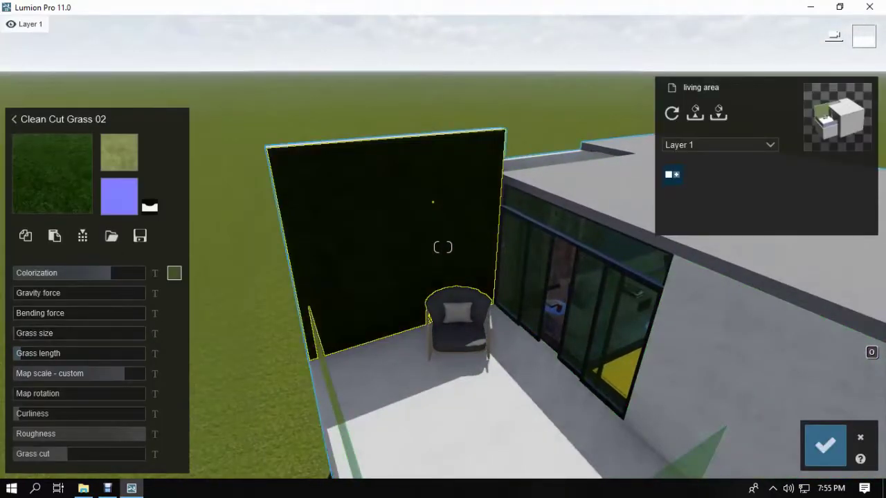
{"action": "left_click", "coordinate": [20, 334]}
{"action": "key", "text": "w"}
{"action": "key", "text": "q"}
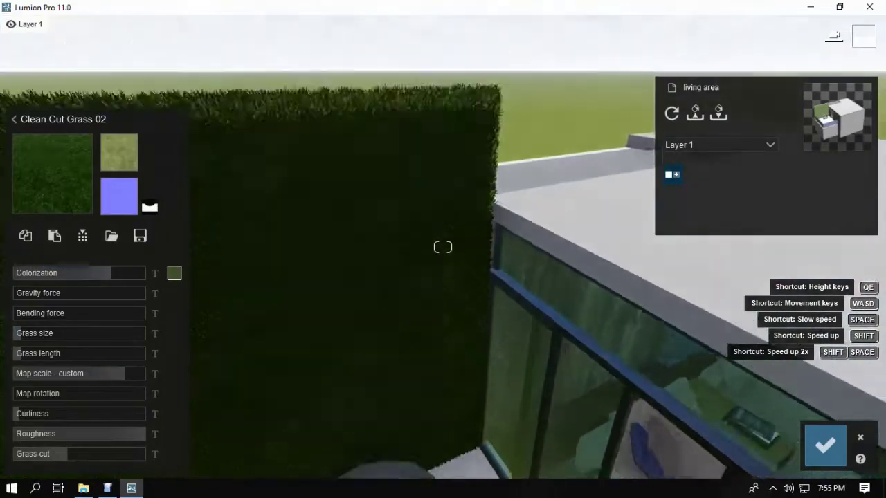
{"action": "key", "text": "s"}
{"action": "key", "text": "w"}
{"action": "key", "text": "e"}
{"action": "left_click", "coordinate": [455, 359]}
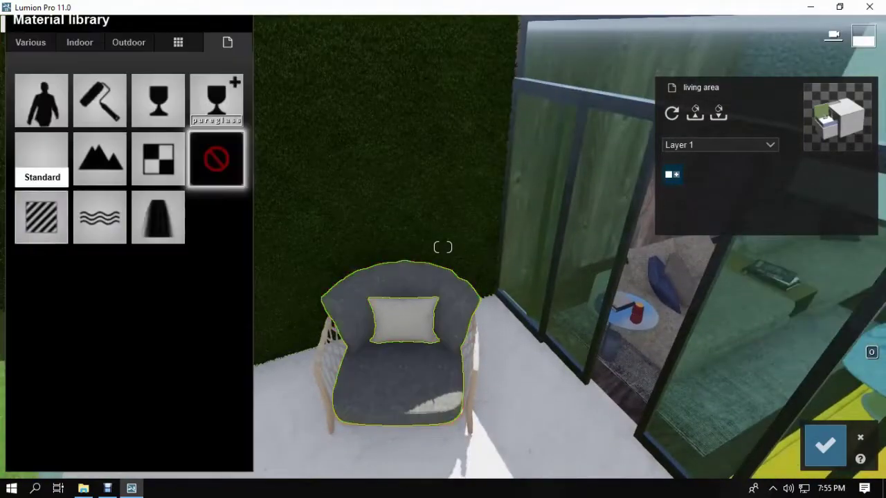
{"action": "key", "text": "s"}
{"action": "key", "text": "w"}
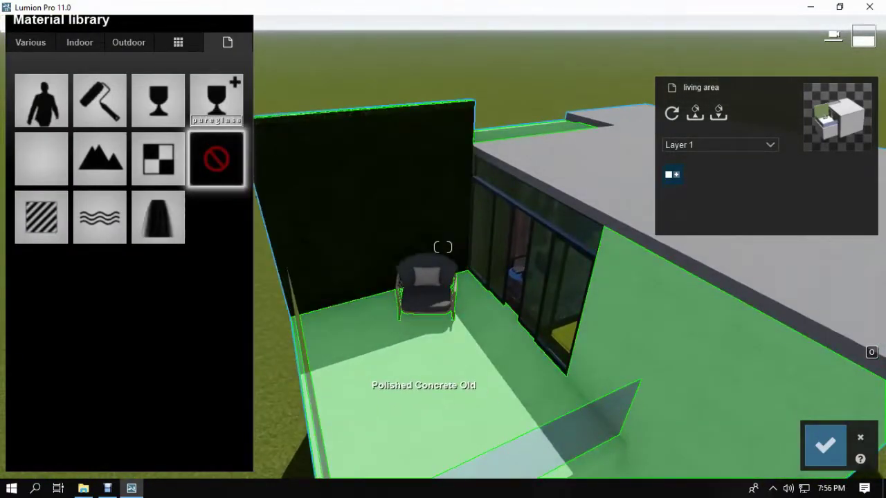
{"action": "left_click", "coordinate": [129, 43]}
{"action": "left_click", "coordinate": [224, 79]}
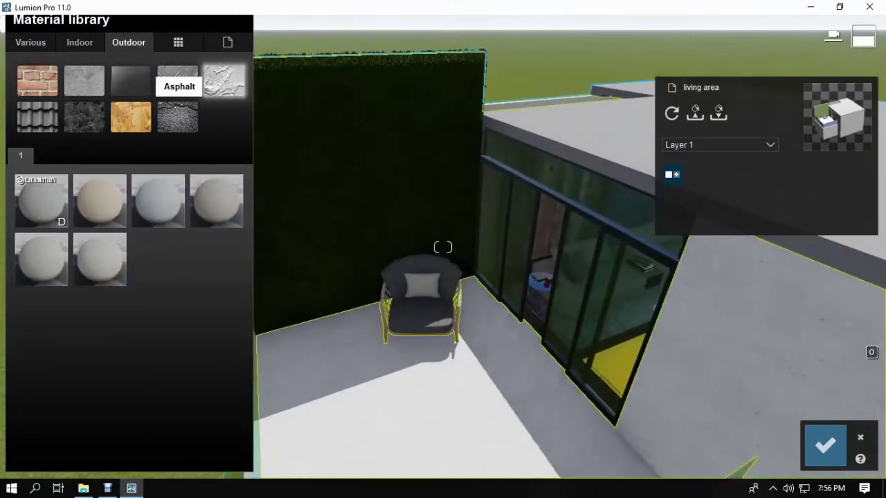
{"action": "left_click", "coordinate": [158, 201]}
Raise the relief of the exterior wall material, slightly reduce its map scale, and save the material changes.
{"action": "key", "text": "w"}
{"action": "right_click_drag", "start_coordinate": [387, 256], "coordinate": [478, 228]}
{"action": "left_click", "coordinate": [493, 281]}
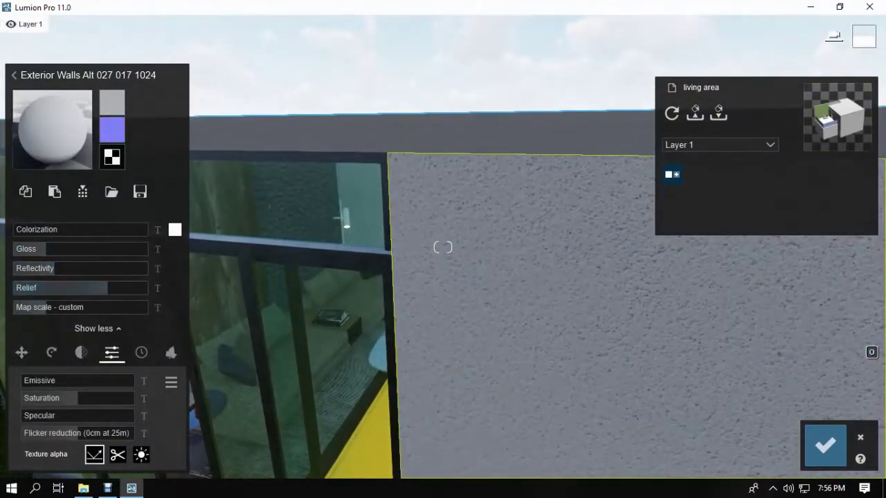
{"action": "left_click_drag", "start_coordinate": [42, 307], "coordinate": [40, 307]}
{"action": "right_click_drag", "start_coordinate": [39, 308], "coordinate": [14, 319]}
{"action": "key", "text": "s"}
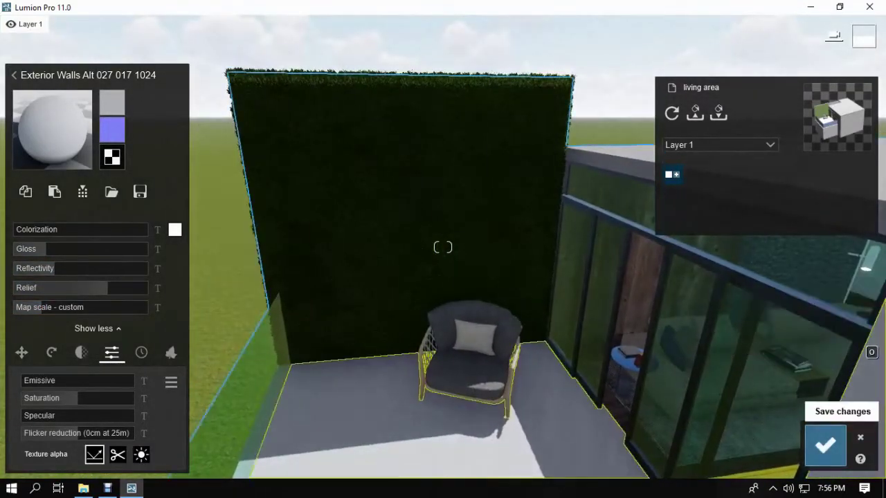
{"action": "left_click", "coordinate": [825, 446]}
Place a BostonFern1 RT from the nature library on the balcony floor in front of the armchair.
{"action": "left_click", "coordinate": [29, 377]}
{"action": "key", "text": "s"}
{"action": "right_click_drag", "start_coordinate": [76, 312], "coordinate": [104, 344]}
{"action": "left_click", "coordinate": [102, 414]}
{"action": "left_click", "coordinate": [102, 414]}
{"action": "left_click", "coordinate": [195, 116]}
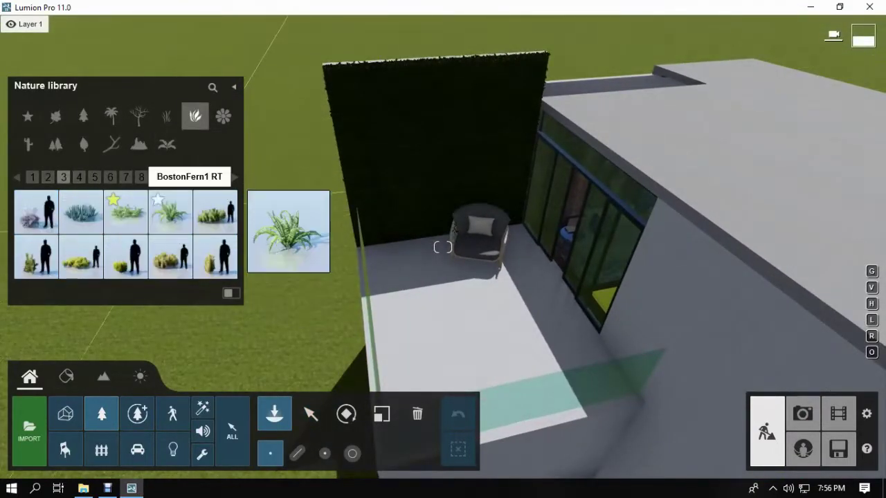
{"action": "left_click", "coordinate": [171, 212]}
{"action": "key", "text": "w"}
{"action": "left_click", "coordinate": [481, 367]}
Fill the green wall with resized Boston ferns, Kentia palms and Swiss Cheese Plants.
{"action": "key", "text": "w"}
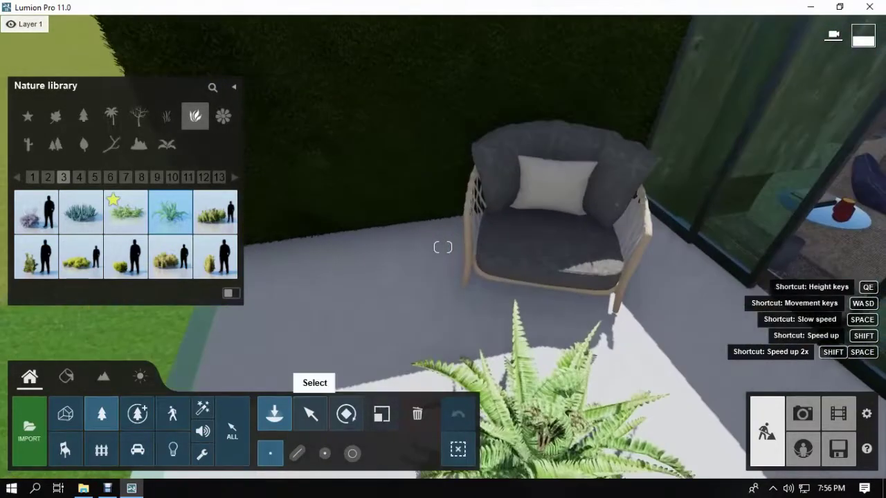
{"action": "left_click", "coordinate": [310, 413]}
{"action": "right_click_drag", "start_coordinate": [311, 414], "coordinate": [277, 415]}
{"action": "left_click", "coordinate": [381, 414]}
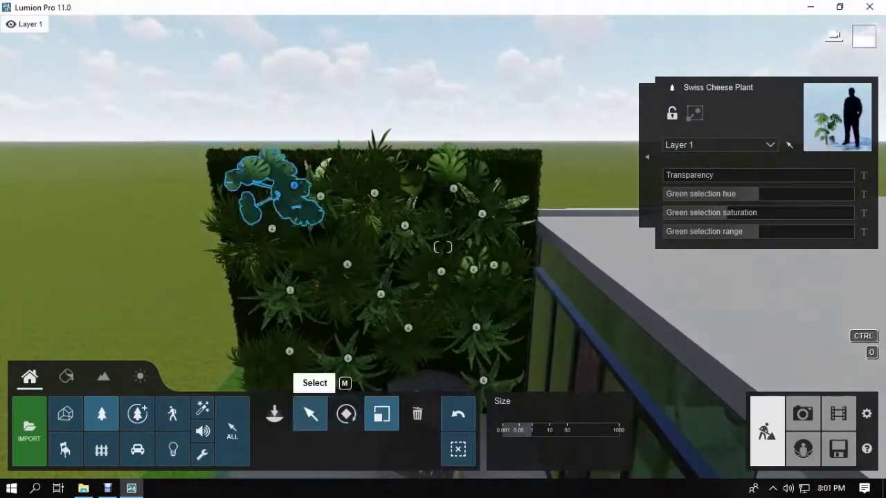
Apply the Standard material to the wooden side table set into the grey sofa and set its relief to 1.0.
{"action": "left_click", "coordinate": [311, 414]}
{"action": "key", "text": "w"}
{"action": "right_click_drag", "start_coordinate": [310, 414], "coordinate": [346, 422]}
{"action": "key", "text": "s"}
{"action": "key", "text": "q"}
{"action": "left_click", "coordinate": [67, 377]}
{"action": "left_click", "coordinate": [378, 177]}
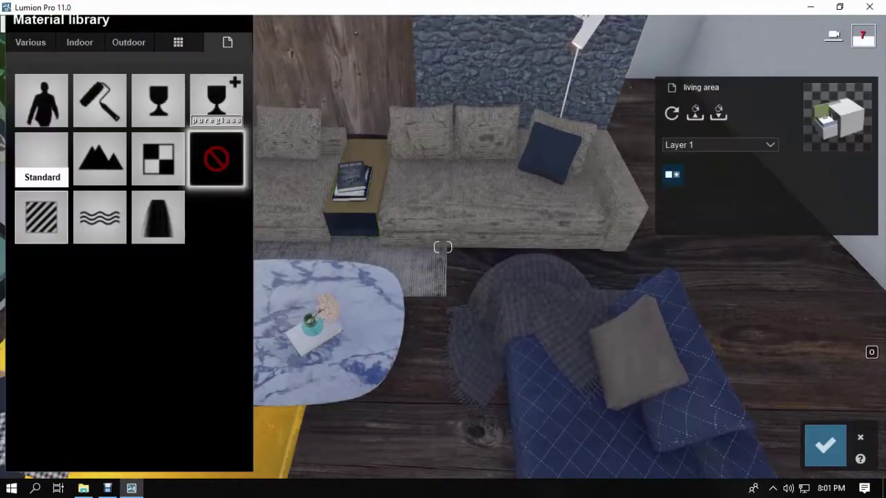
{"action": "left_click", "coordinate": [42, 158]}
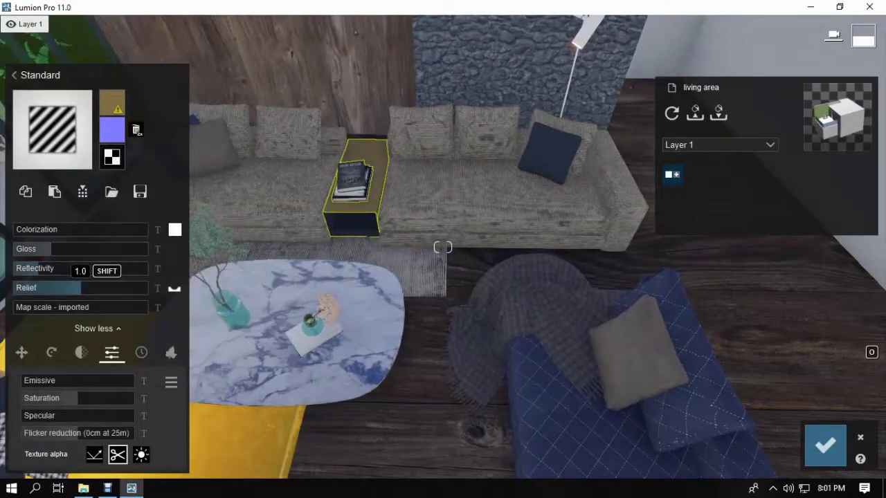
Apply an indoor wood material to the living room ceiling and save the material changes.
{"action": "key", "text": "w"}
{"action": "right_click_drag", "start_coordinate": [385, 299], "coordinate": [378, 194]}
{"action": "left_click", "coordinate": [378, 194]}
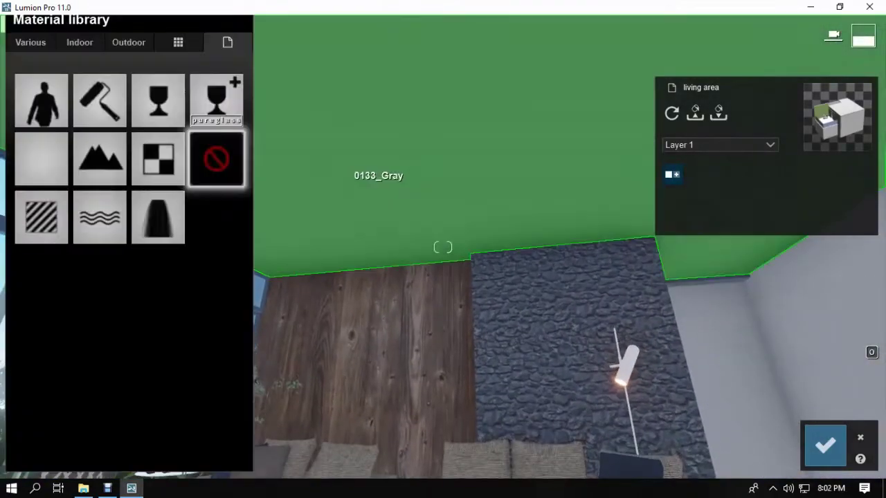
{"action": "left_click", "coordinate": [129, 42]}
{"action": "left_click", "coordinate": [80, 42]}
{"action": "left_click", "coordinate": [177, 117]}
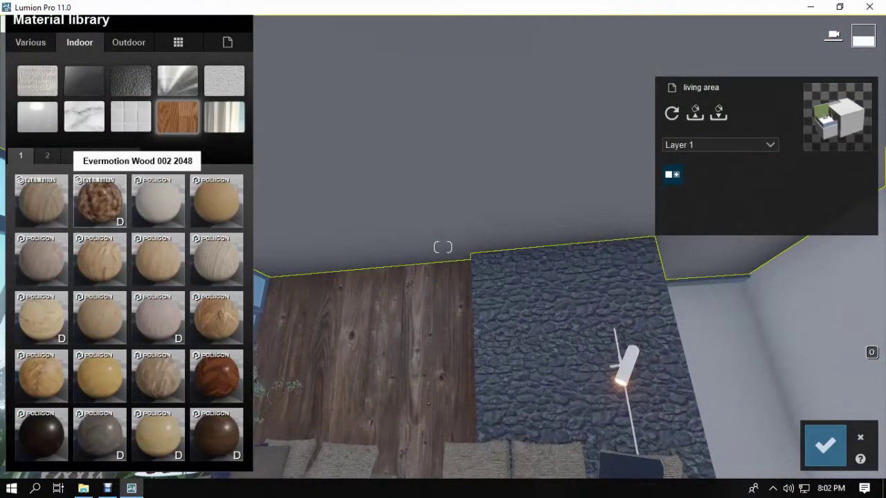
{"action": "left_click", "coordinate": [47, 155]}
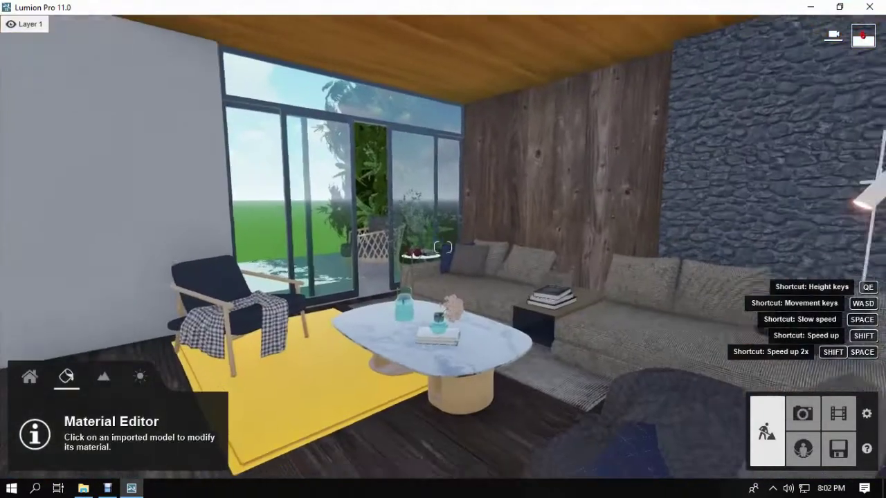
Check the living room with its wooden ceiling in photo mode.
{"action": "right_click_drag", "start_coordinate": [443, 247], "coordinate": [443, 247]}
{"action": "key", "text": "q"}
{"action": "left_click", "coordinate": [803, 414]}
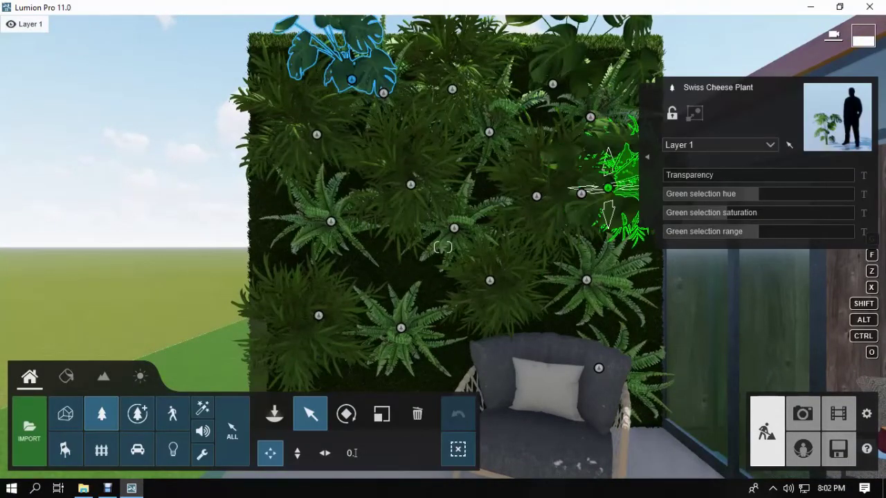
Reposition a Swiss Cheese Plant on the lower green wall, beside the glass doors and above the fern.
{"action": "left_click_drag", "start_coordinate": [608, 188], "coordinate": [607, 205]}
{"action": "key", "text": "q"}
{"action": "right_click_drag", "start_coordinate": [607, 206], "coordinate": [622, 311]}
{"action": "left_click_drag", "start_coordinate": [523, 286], "coordinate": [512, 346]}
{"action": "right_click_drag", "start_coordinate": [229, 272], "coordinate": [280, 346]}
{"action": "left_click", "coordinate": [440, 176]}
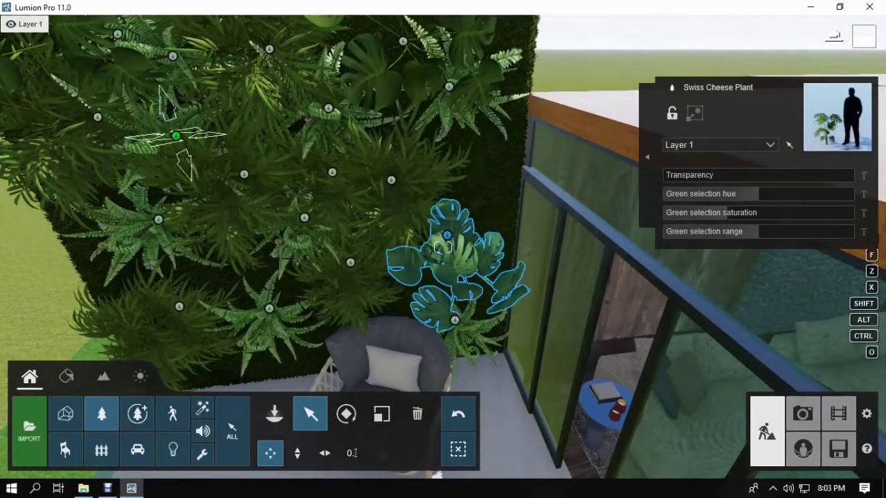
Move a Boston fern above the Swiss Cheese Plant near the glass doors and copy a neighbouring plant beside it.
{"action": "left_click_drag", "start_coordinate": [176, 136], "coordinate": [441, 184]}
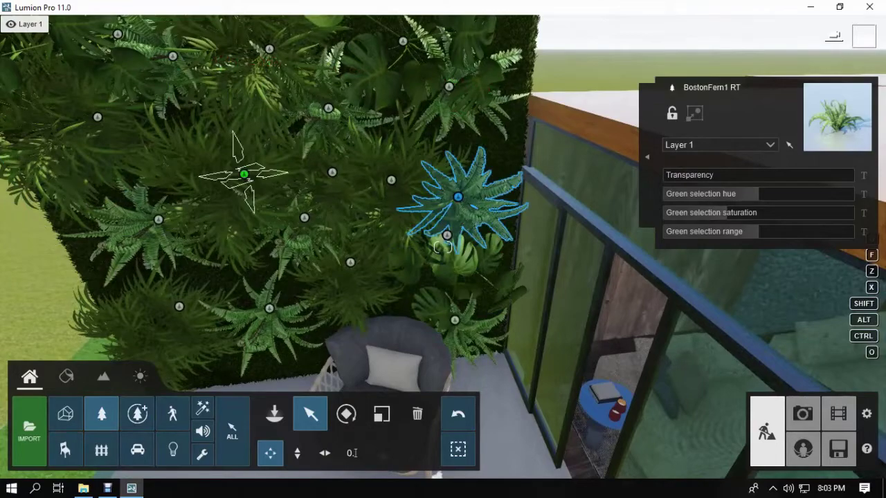
{"action": "left_click", "coordinate": [244, 174]}
{"action": "left_click_drag", "start_coordinate": [243, 175], "coordinate": [447, 141], "text": "alt"}
Copy a KentiaPalm 004 lower on the green wall and reposition it above the armchair.
{"action": "key", "text": "d"}
{"action": "right_click_drag", "start_coordinate": [447, 142], "coordinate": [398, 104]}
{"action": "key", "text": "a"}
{"action": "key", "text": "s"}
{"action": "left_click_drag", "start_coordinate": [509, 184], "coordinate": [514, 242], "text": "alt"}
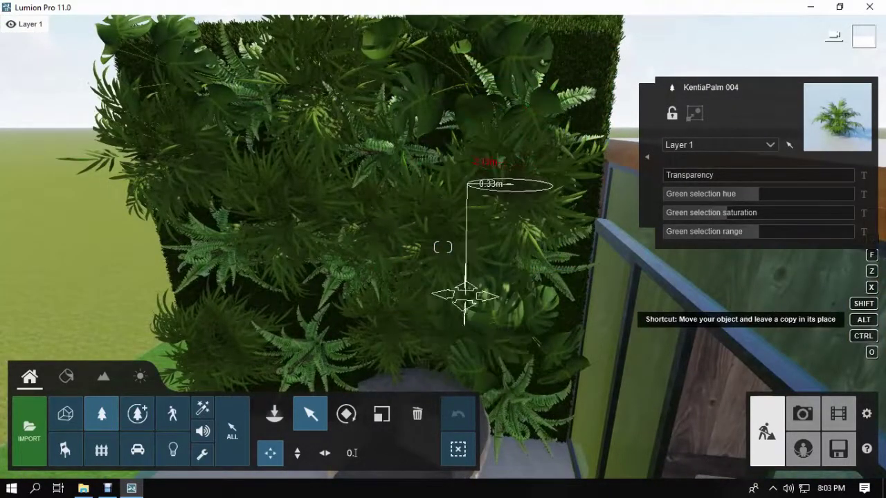
{"action": "left_click_drag", "start_coordinate": [469, 297], "coordinate": [263, 277]}
Check the planted wall from the saved camera of photo 1 and return to build mode.
{"action": "key", "text": "d"}
{"action": "left_click", "coordinate": [803, 413]}
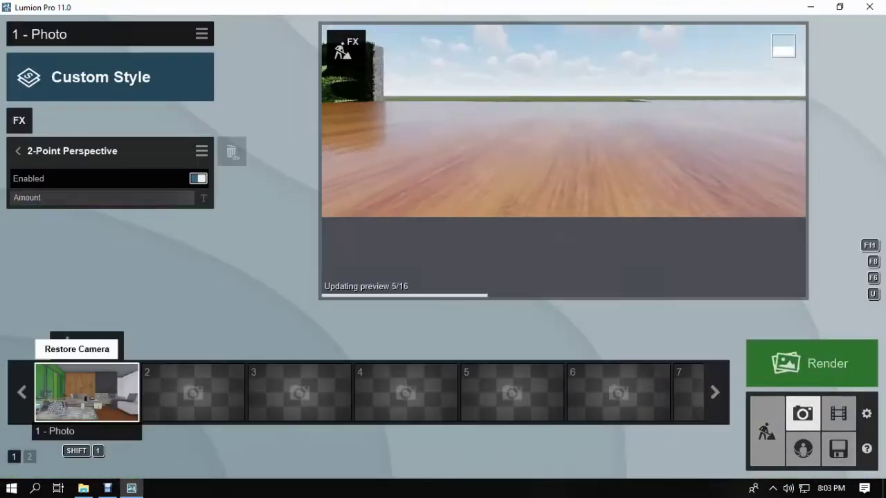
{"action": "left_click", "coordinate": [87, 393]}
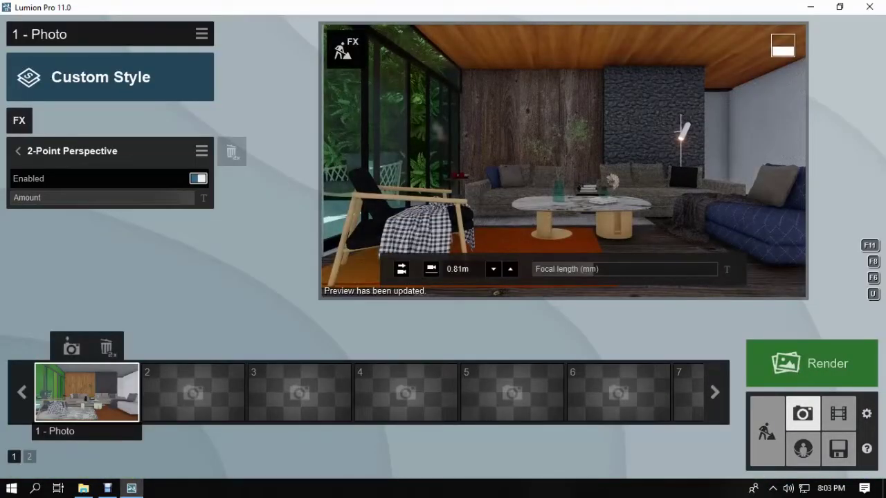
{"action": "left_click", "coordinate": [767, 432]}
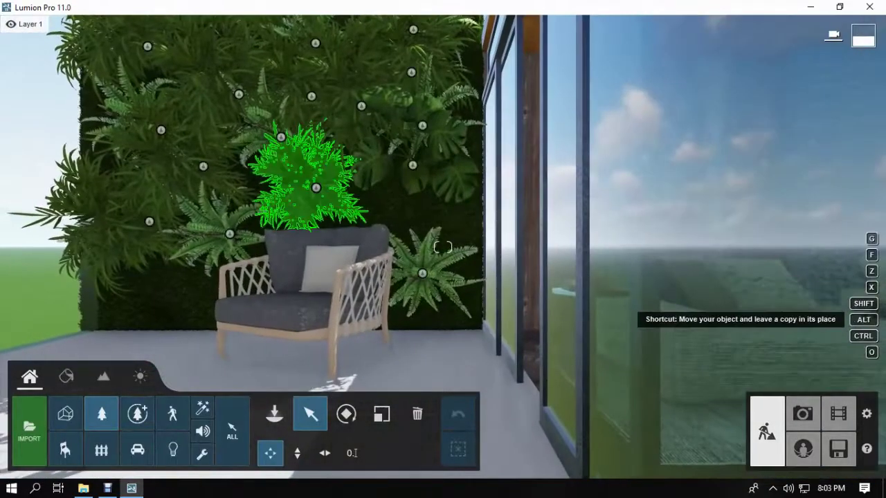
Place a bright green broadleaf tree from the Nature library on the grass beyond the balcony.
{"action": "key", "text": "s"}
{"action": "right_click_drag", "start_coordinate": [443, 248], "coordinate": [333, 388]}
{"action": "key", "text": "q"}
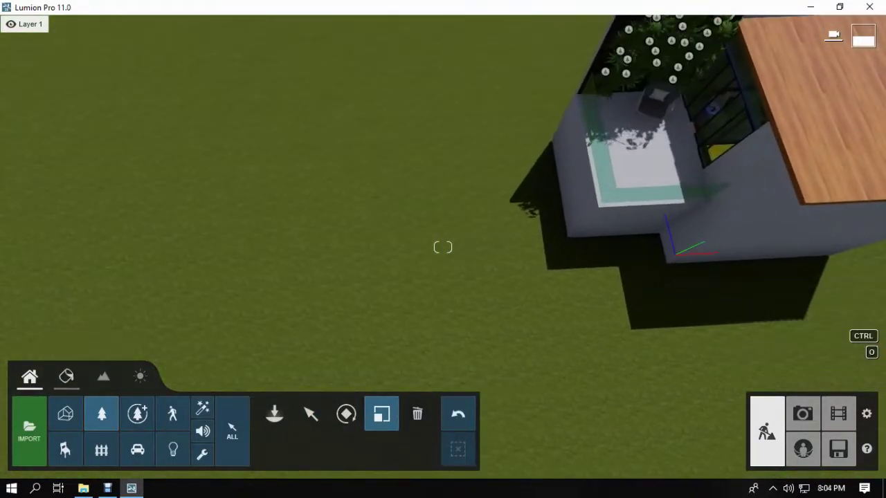
{"action": "left_click", "coordinate": [102, 414]}
{"action": "left_click", "coordinate": [111, 116]}
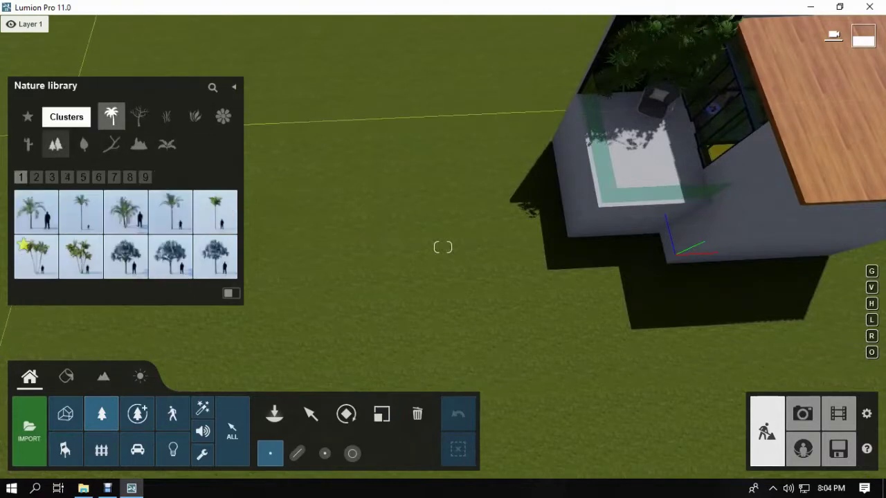
{"action": "left_click", "coordinate": [55, 116]}
{"action": "left_click", "coordinate": [36, 257]}
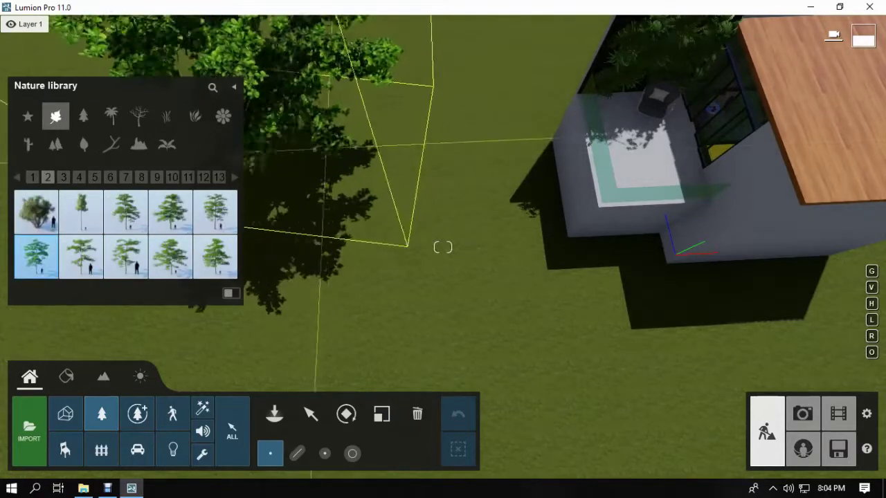
{"action": "key", "text": "w"}
{"action": "left_click", "coordinate": [373, 198]}
{"action": "right_click_drag", "start_coordinate": [373, 198], "coordinate": [312, 200]}
Add an Acacia3 RT and other broadleaf trees around the first tree on the grass beside the house.
{"action": "left_click", "coordinate": [126, 212]}
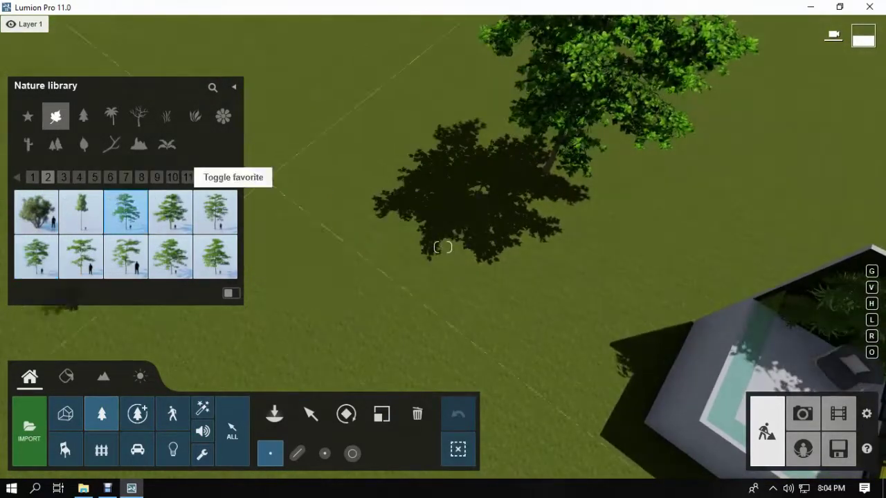
{"action": "left_click", "coordinate": [215, 212]}
{"action": "key", "text": "s"}
{"action": "left_click", "coordinate": [32, 177]}
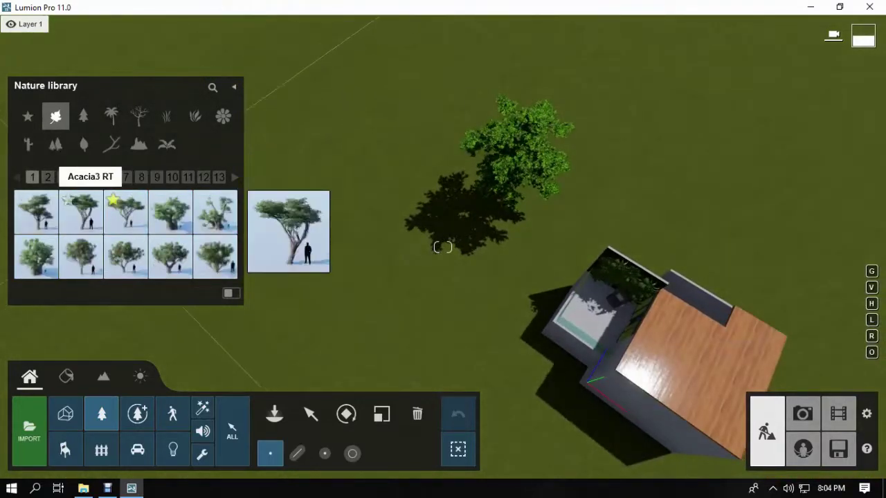
{"action": "key", "text": "e"}
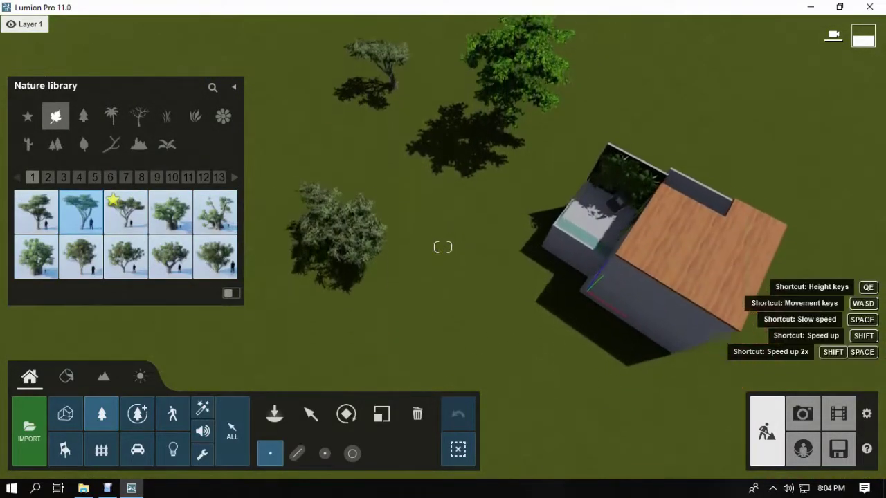
{"action": "left_click", "coordinate": [80, 257]}
Place a leafless tree on the grass near the bright green broadleaf tree.
{"action": "left_click", "coordinate": [139, 117]}
{"action": "key", "text": "w"}
{"action": "left_click", "coordinate": [215, 257]}
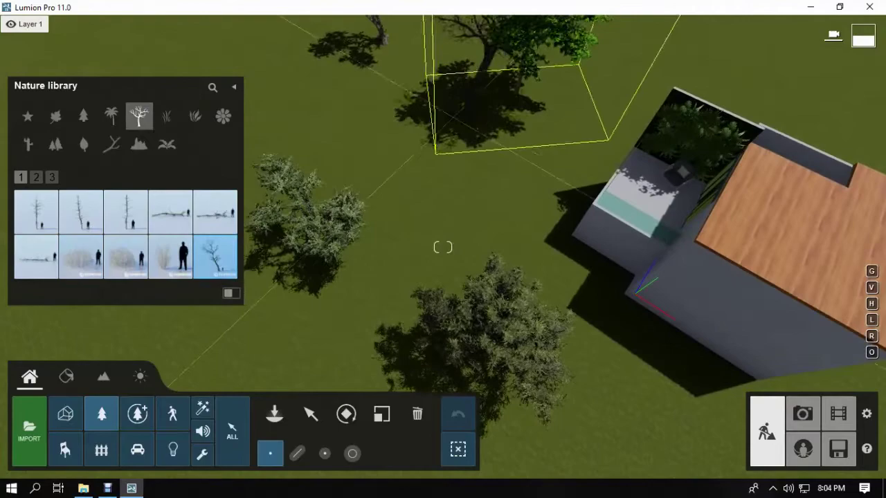
{"action": "right_click_drag", "start_coordinate": [443, 247], "coordinate": [443, 247]}
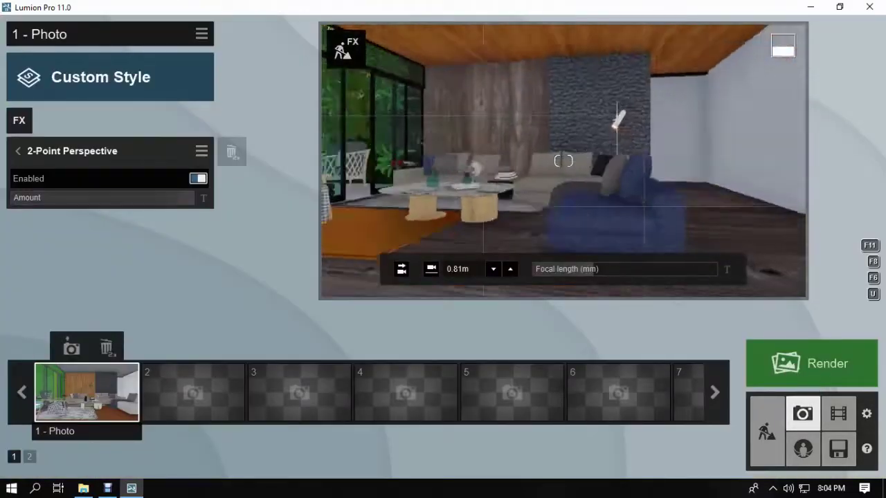
Look around the living room in the preview of photo 1.
{"action": "key", "text": "d"}
{"action": "right_click_drag", "start_coordinate": [563, 162], "coordinate": [563, 162]}
{"action": "key", "text": "a"}
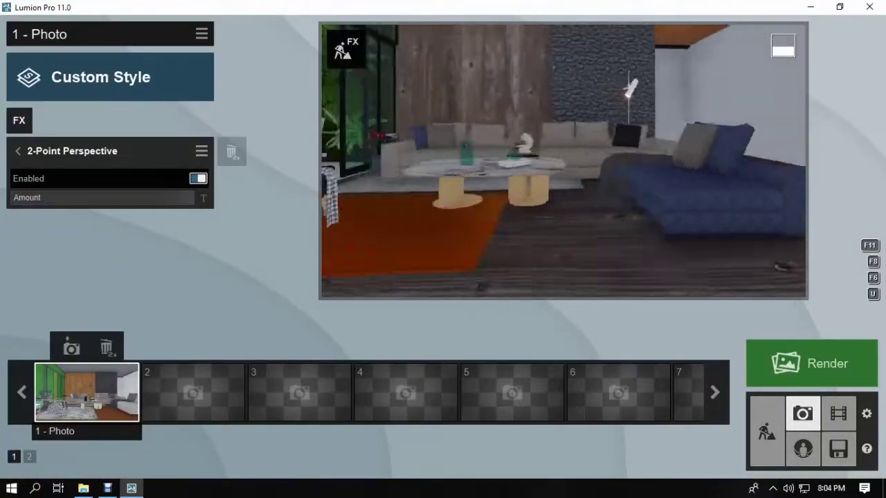
Place another Acacia3 RT on the open grass between the existing trees and the balcony.
{"action": "left_click", "coordinate": [766, 432]}
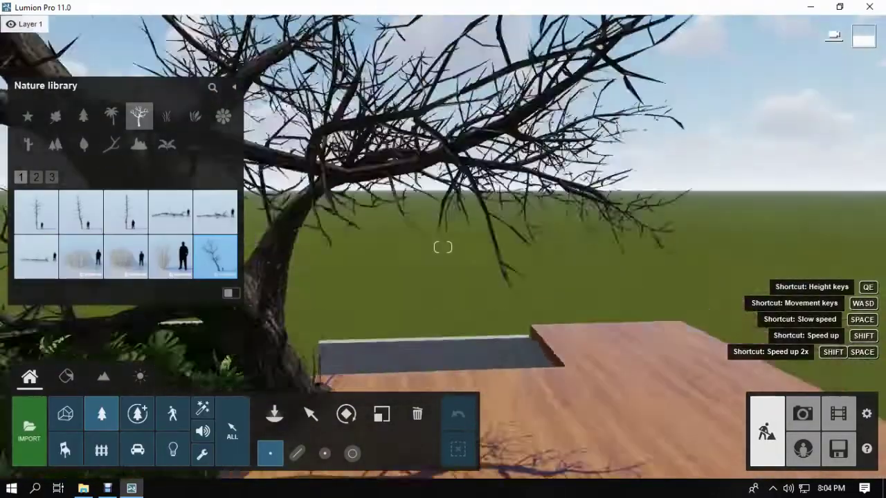
{"action": "right_click_drag", "start_coordinate": [443, 247], "coordinate": [443, 247]}
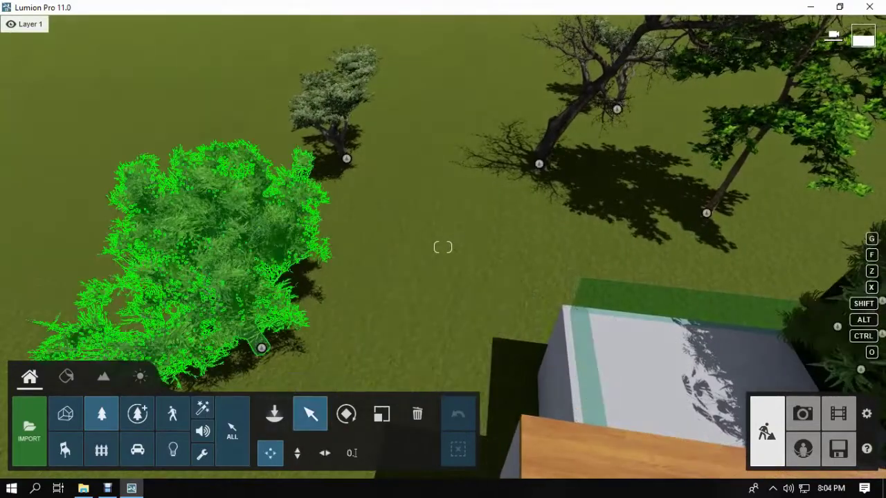
{"action": "left_click", "coordinate": [101, 414]}
{"action": "left_click", "coordinate": [112, 116]}
{"action": "left_click", "coordinate": [84, 116]}
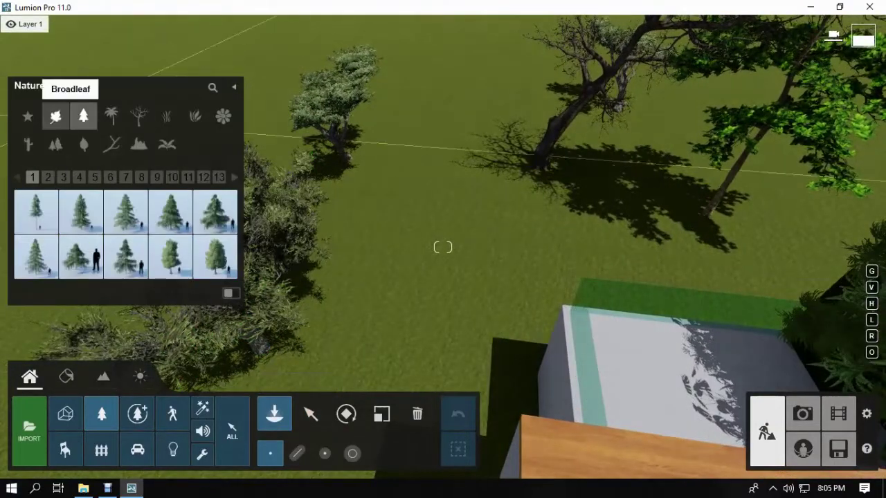
{"action": "left_click", "coordinate": [56, 116]}
{"action": "left_click", "coordinate": [81, 212]}
{"action": "left_click", "coordinate": [447, 243]}
{"action": "right_click_drag", "start_coordinate": [447, 244], "coordinate": [450, 197]}
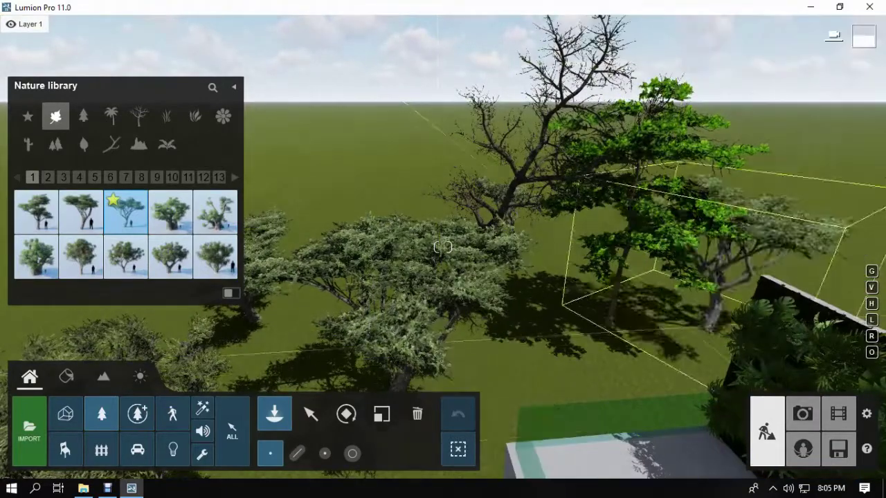
Recall the camera of photo 1, apply a preset style to the photo and update its preview.
{"action": "left_click", "coordinate": [803, 414]}
{"action": "left_click", "coordinate": [87, 392]}
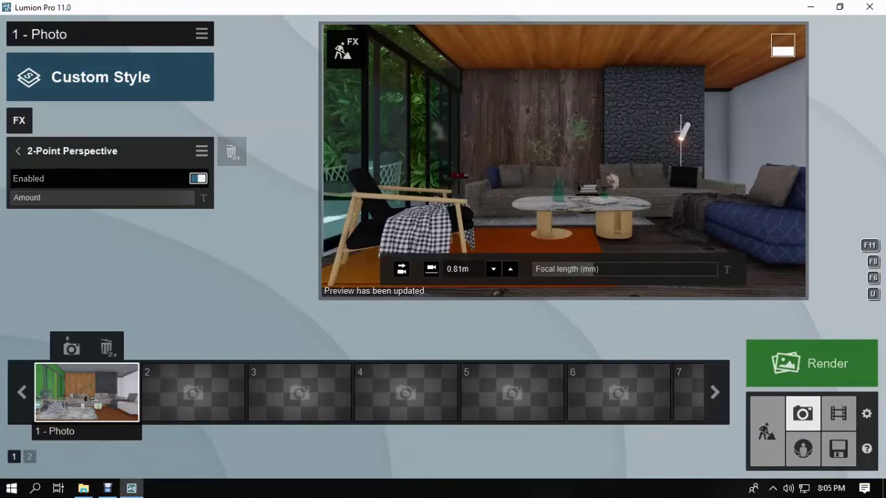
{"action": "left_click", "coordinate": [100, 76]}
{"action": "left_click", "coordinate": [158, 77]}
{"action": "left_click", "coordinate": [293, 66]}
{"action": "left_click", "coordinate": [564, 166]}
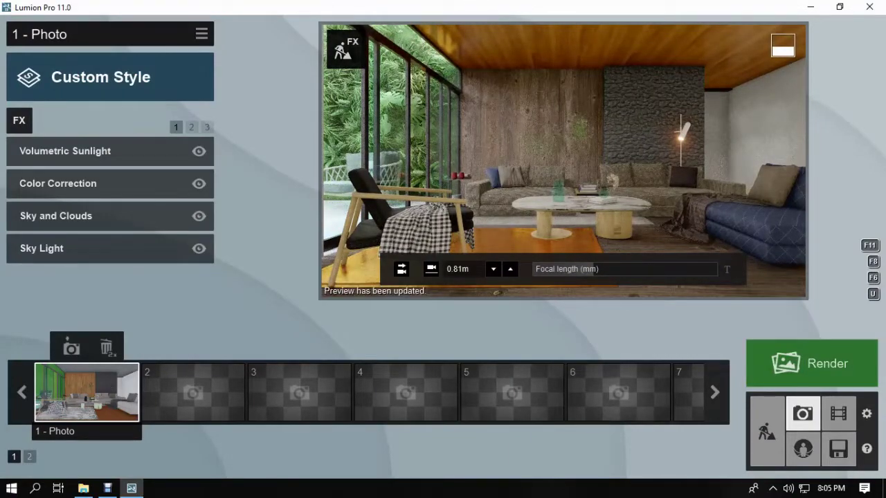
Lower the reflectivity of the coffee table's marble top and save the material changes.
{"action": "left_click", "coordinate": [768, 432]}
{"action": "left_click", "coordinate": [311, 416]}
{"action": "key", "text": "w"}
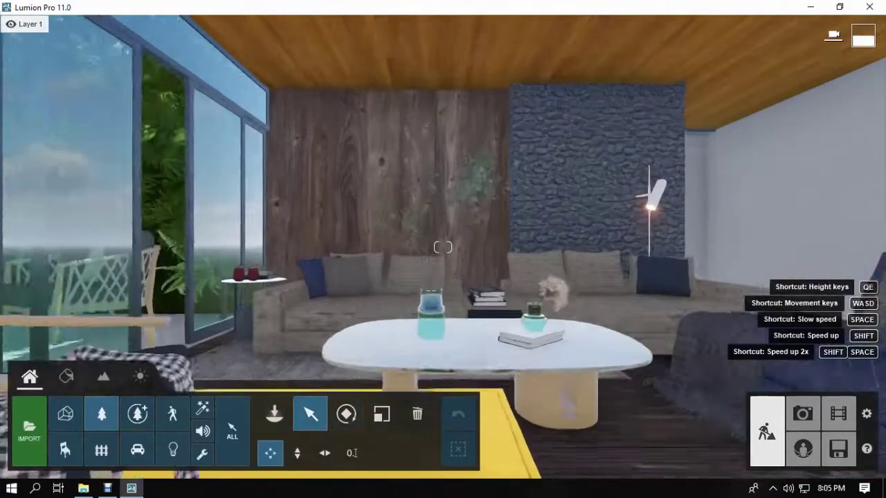
{"action": "right_click_drag", "start_coordinate": [443, 235], "coordinate": [440, 277]}
{"action": "left_click", "coordinate": [67, 377]}
{"action": "left_click", "coordinate": [537, 309]}
{"action": "left_click_drag", "start_coordinate": [84, 268], "coordinate": [34, 269]}
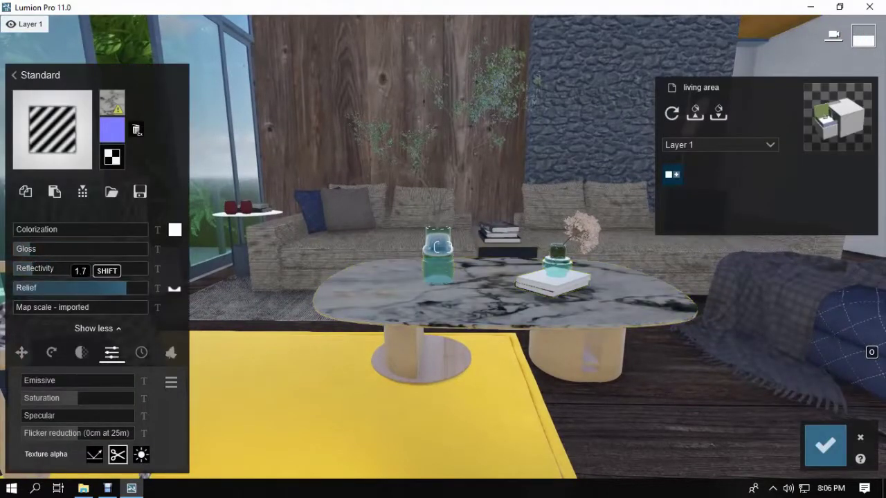
{"action": "key", "text": "s"}
{"action": "left_click", "coordinate": [825, 446]}
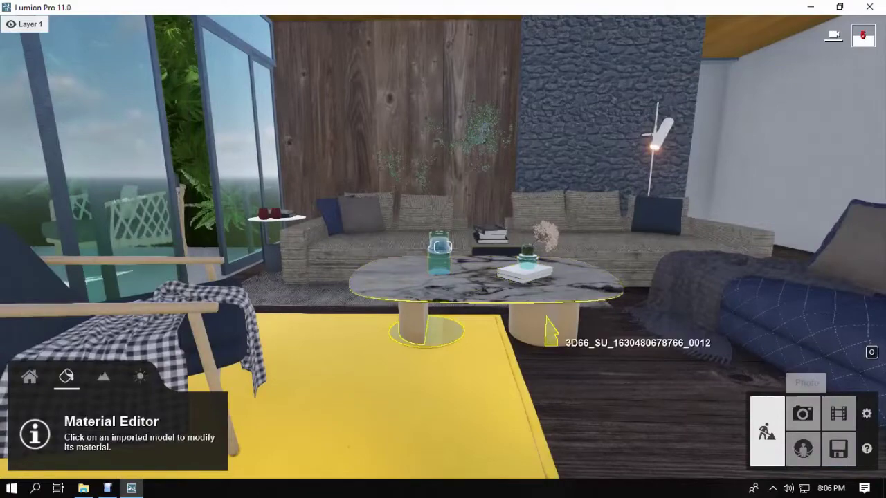
Recall the view of photo 1, update its preview and store the camera view again.
{"action": "left_click", "coordinate": [803, 414]}
{"action": "left_click", "coordinate": [78, 386]}
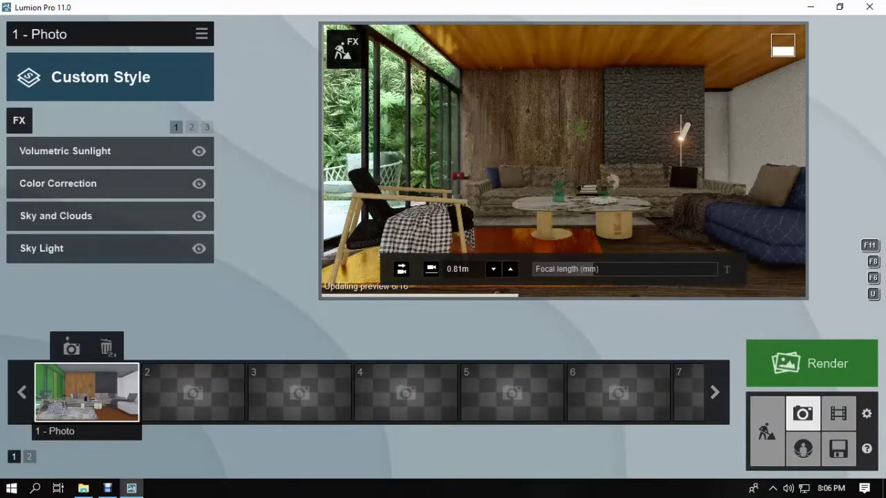
{"action": "left_click", "coordinate": [768, 431]}
{"action": "left_click", "coordinate": [803, 414]}
{"action": "left_click", "coordinate": [71, 348]}
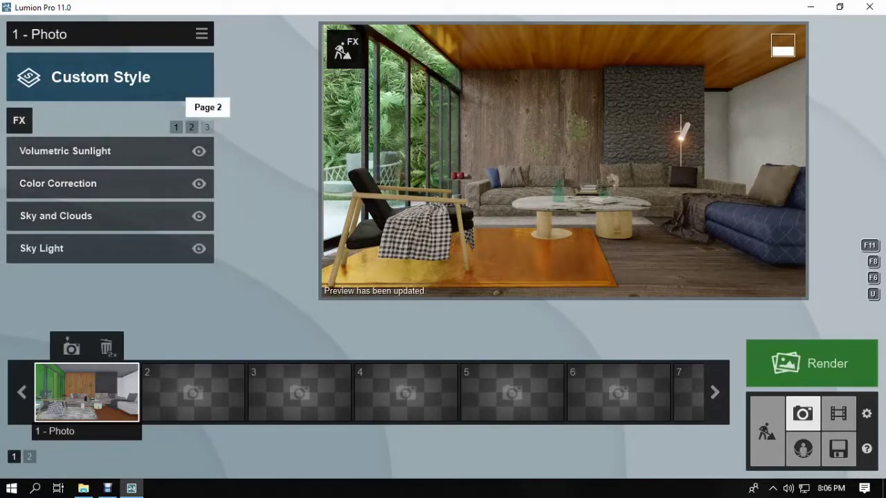
Edit the photo's Reflection effect and add a reflection plane on the balcony's glass doors.
{"action": "left_click", "coordinate": [191, 127]}
{"action": "left_click", "coordinate": [42, 215]}
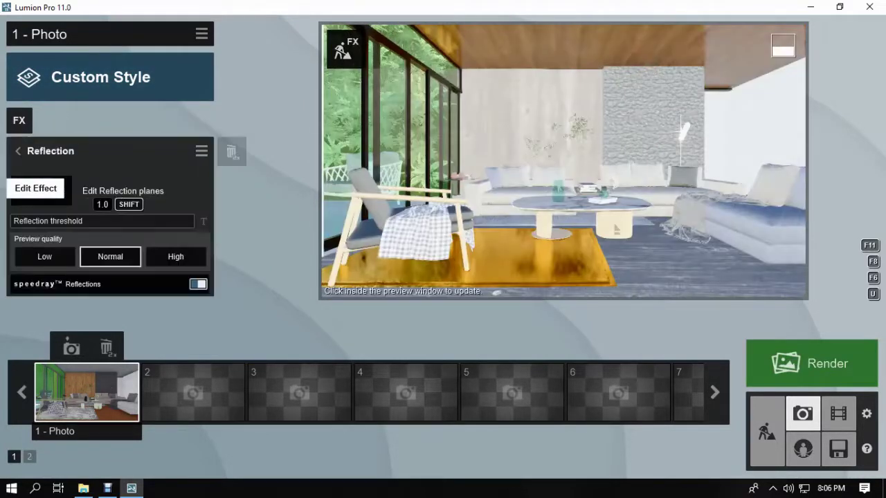
{"action": "left_click", "coordinate": [35, 188]}
{"action": "left_click", "coordinate": [60, 450]}
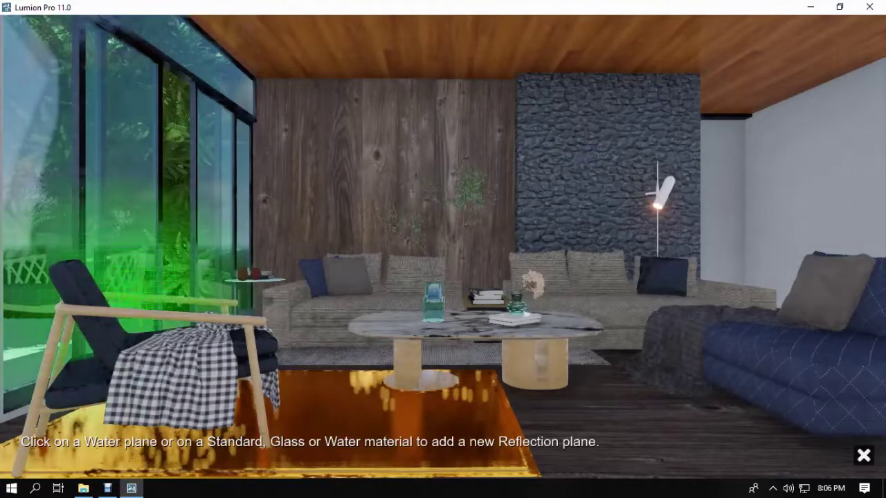
{"action": "left_click", "coordinate": [78, 169]}
{"action": "left_click", "coordinate": [59, 451]}
{"action": "left_click", "coordinate": [139, 188]}
Try adding a reflection plane on the glass vase on the coffee table, and remove it.
{"action": "left_click", "coordinate": [95, 451]}
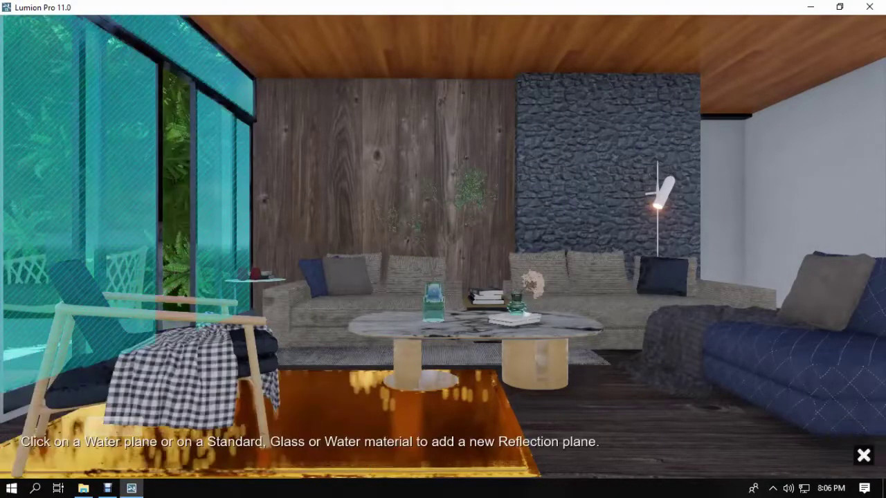
{"action": "key", "text": "w"}
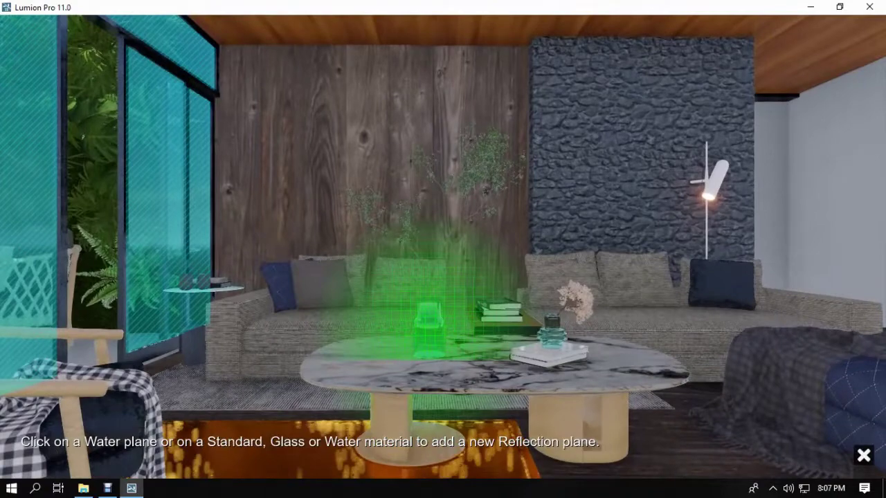
{"action": "left_click", "coordinate": [428, 330]}
{"action": "right_click_drag", "start_coordinate": [428, 330], "coordinate": [403, 416]}
{"action": "left_click", "coordinate": [97, 423]}
Confirm the reflection planes and return to the saved camera of photo 1.
{"action": "key", "text": "s"}
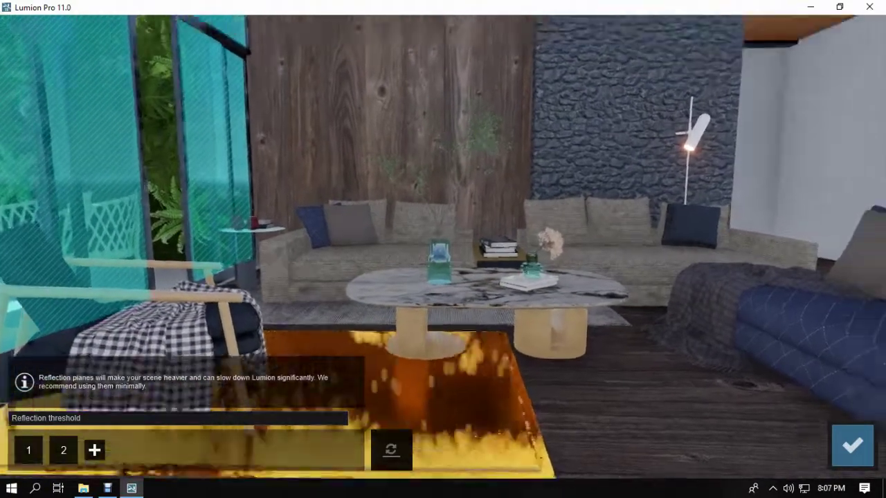
{"action": "right_click_drag", "start_coordinate": [415, 346], "coordinate": [415, 298]}
{"action": "left_click", "coordinate": [852, 446]}
{"action": "left_click", "coordinate": [86, 392]}
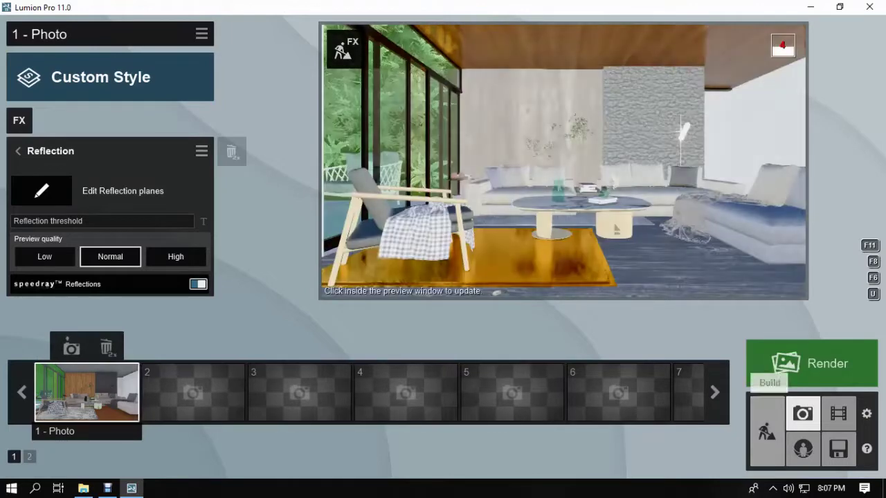
Try a grey RAL colorization on the plaster material of the wall behind the blue sofa.
{"action": "left_click", "coordinate": [767, 432]}
{"action": "left_click", "coordinate": [661, 194]}
{"action": "left_click", "coordinate": [175, 229]}
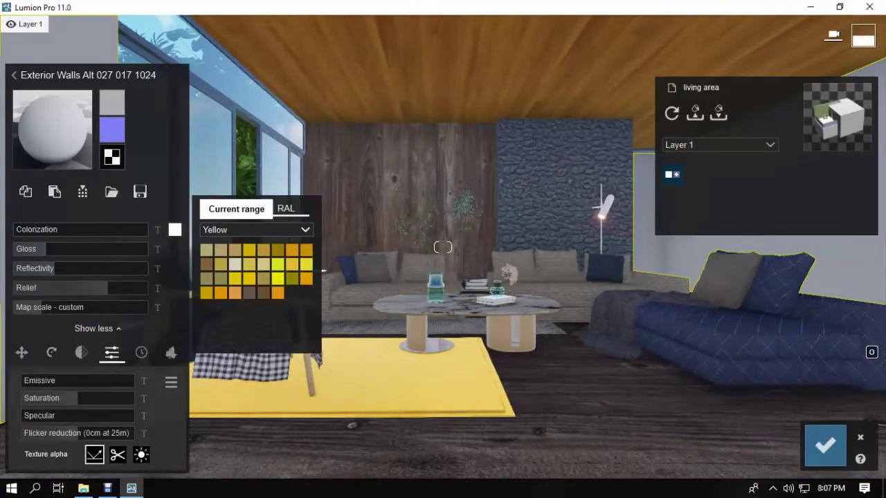
{"action": "left_click", "coordinate": [256, 230]}
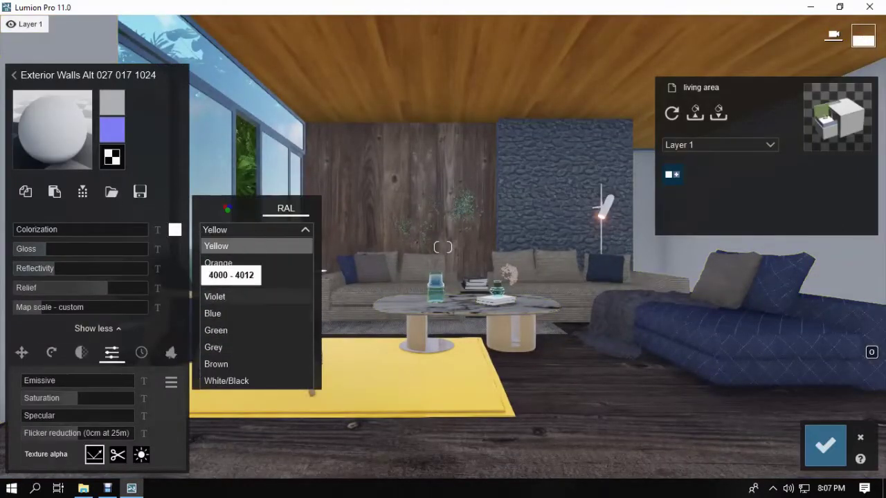
{"action": "left_click", "coordinate": [213, 347]}
{"action": "mouse_move", "coordinate": [35, 229]}
{"action": "left_mouse_down"}
{"action": "mouse_move", "coordinate": [53, 229]}
{"action": "mouse_move", "coordinate": [33, 229]}
{"action": "left_mouse_up"}
{"action": "left_click", "coordinate": [174, 229]}
{"action": "left_click", "coordinate": [227, 209]}
{"action": "left_click", "coordinate": [199, 246]}
Open the outdoor concrete materials for the wall behind the blue sofa and try several grey concretes on it.
{"action": "right_click_drag", "start_coordinate": [485, 263], "coordinate": [695, 271]}
{"action": "key", "text": "w"}
{"action": "left_click", "coordinate": [86, 76]}
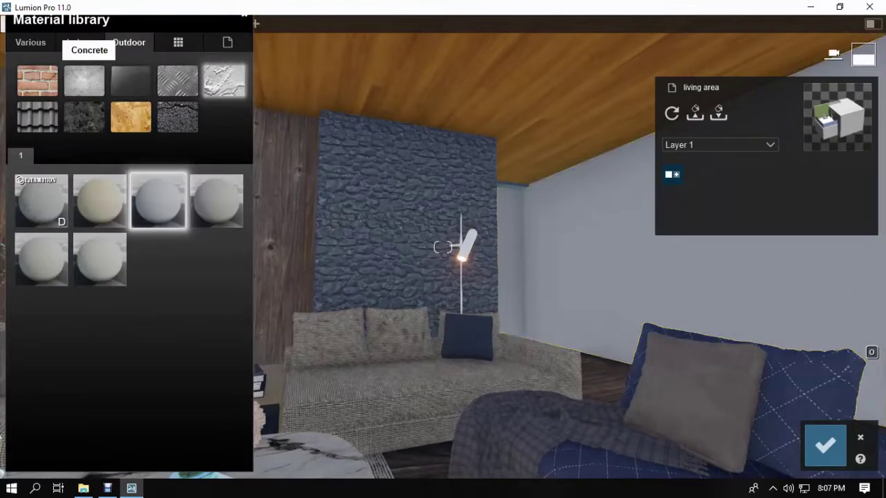
{"action": "left_click", "coordinate": [85, 81]}
{"action": "right_click_drag", "start_coordinate": [512, 291], "coordinate": [633, 310]}
{"action": "left_click", "coordinate": [100, 318]}
{"action": "key", "text": "w"}
{"action": "left_click", "coordinate": [41, 202]}
{"action": "left_click", "coordinate": [100, 260]}
{"action": "left_click", "coordinate": [100, 317]}
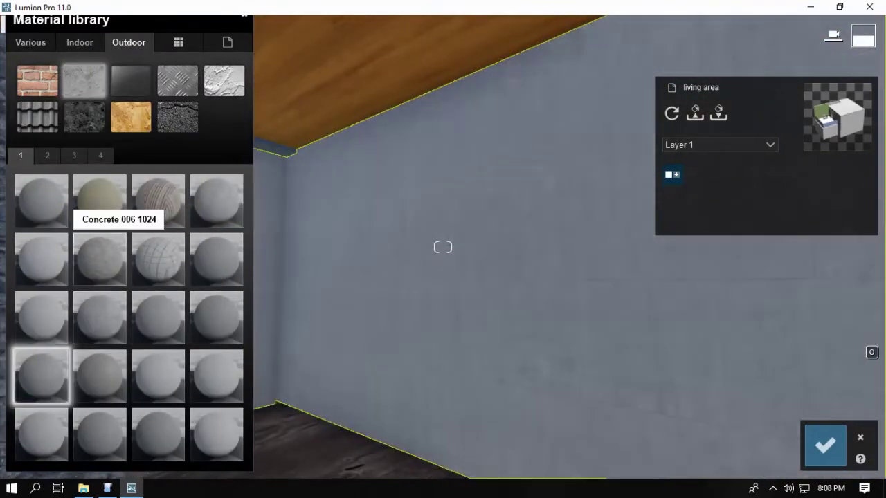
Apply a dark grey concrete with tie holes to the wall, save the changes and check it in photo 1.
{"action": "left_click", "coordinate": [47, 155]}
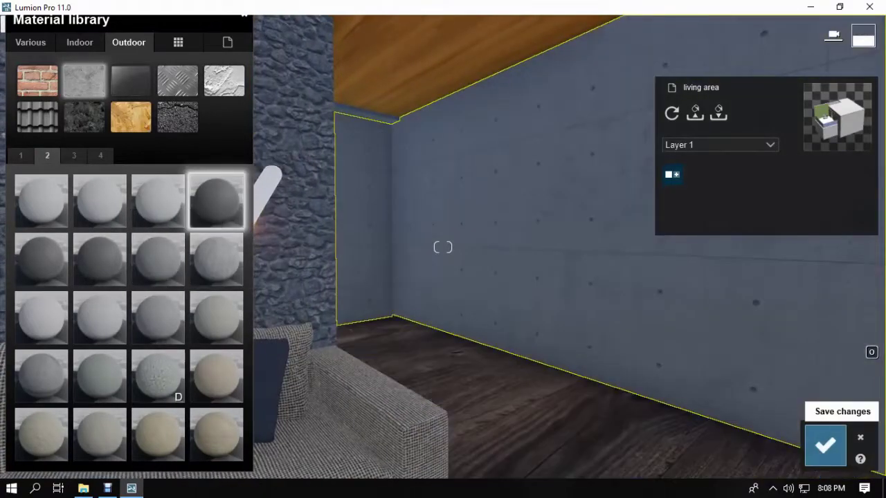
{"action": "left_click", "coordinate": [825, 446]}
{"action": "key", "text": "s"}
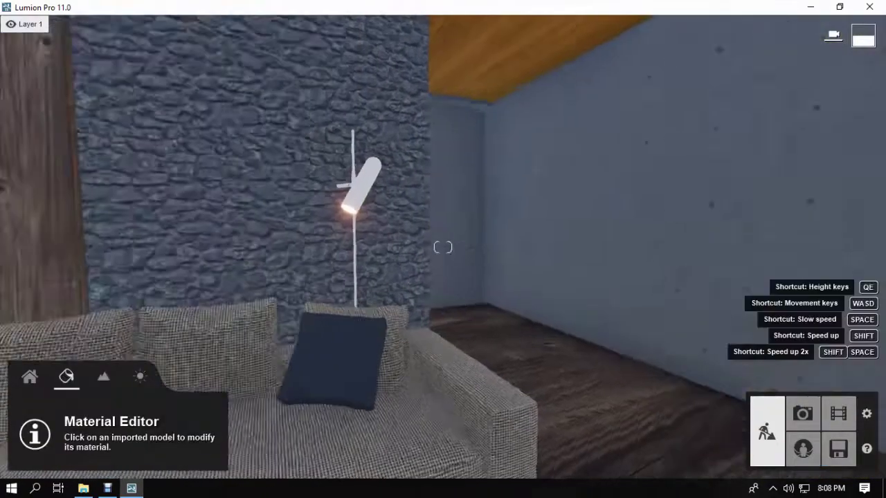
{"action": "left_click", "coordinate": [802, 413]}
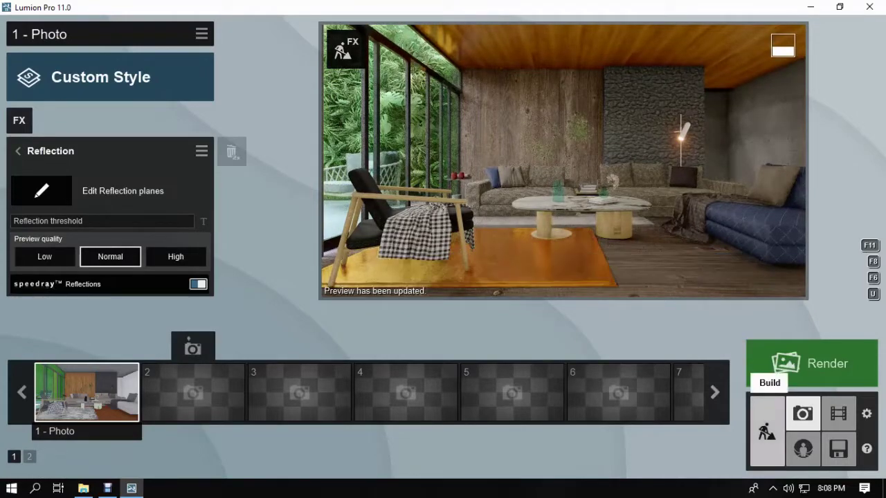
Darken the coffee table's marble top with a black colorization at 0.3.
{"action": "left_click", "coordinate": [767, 433]}
{"action": "left_click", "coordinate": [471, 326]}
{"action": "key", "text": "w"}
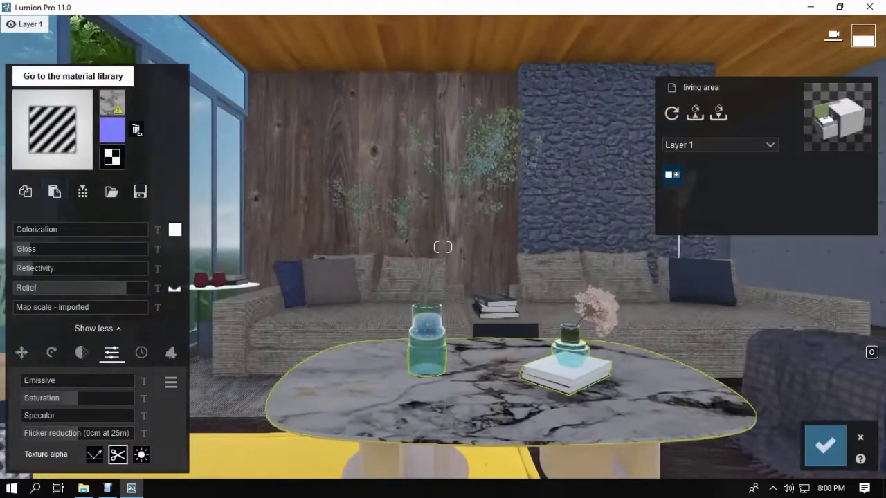
{"action": "left_click", "coordinate": [175, 230]}
{"action": "left_click_drag", "start_coordinate": [27, 230], "coordinate": [52, 229]}
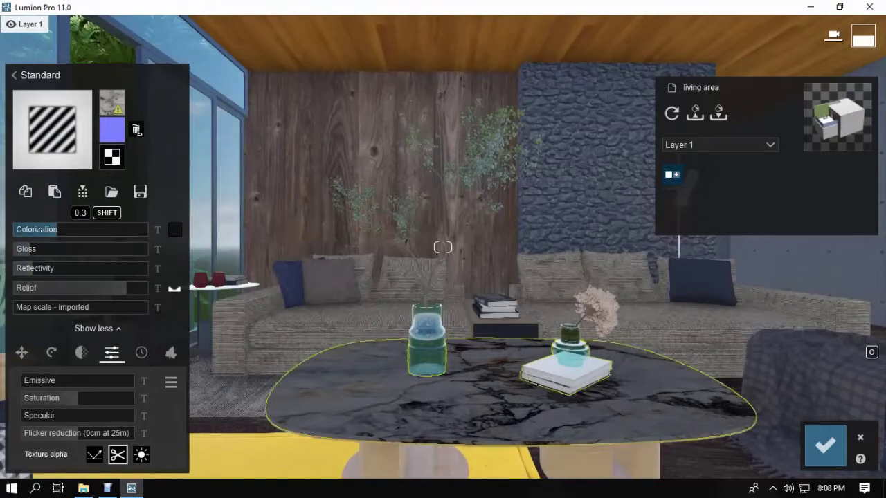
Open the indoor marble materials for the coffee table top and try black marbles such as Marble 015 1024.
{"action": "right_click_drag", "start_coordinate": [488, 235], "coordinate": [496, 285]}
{"action": "left_click", "coordinate": [40, 76]}
{"action": "left_click", "coordinate": [129, 43]}
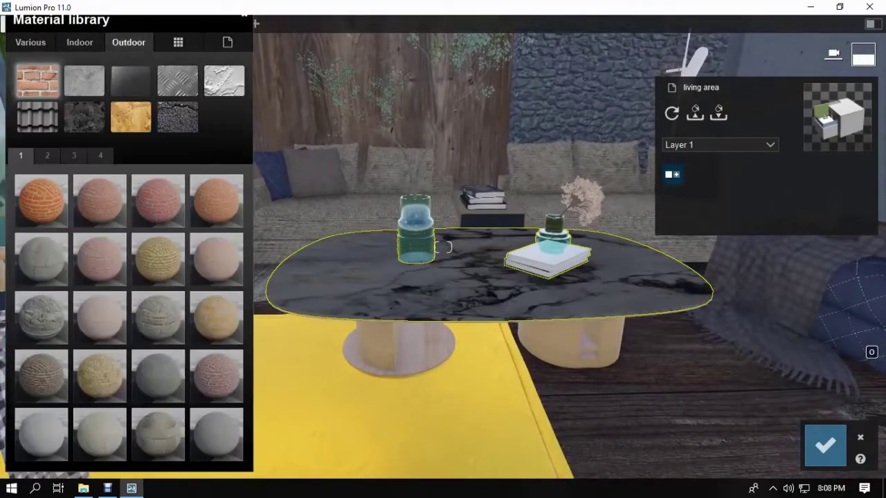
{"action": "left_click", "coordinate": [80, 43]}
{"action": "left_click", "coordinate": [83, 116]}
{"action": "left_click", "coordinate": [216, 319]}
{"action": "key", "text": "w"}
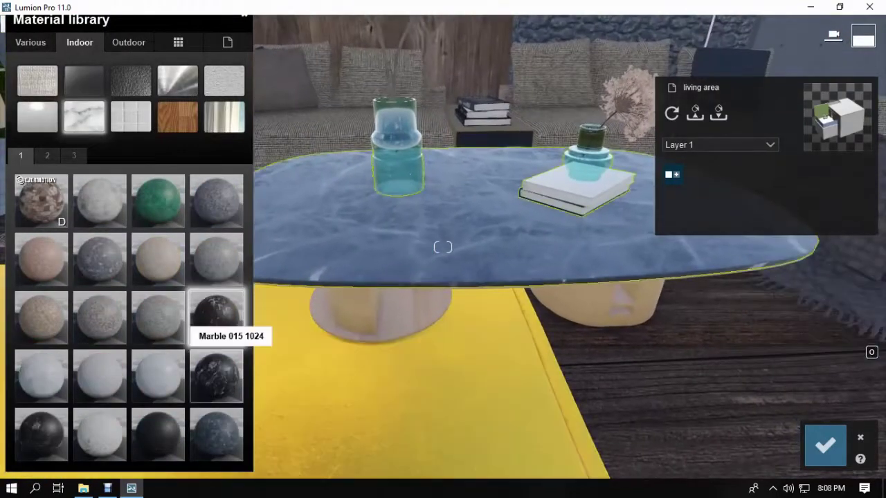
{"action": "left_click", "coordinate": [217, 374]}
{"action": "key", "text": "w"}
{"action": "key", "text": "s"}
{"action": "key", "text": "q"}
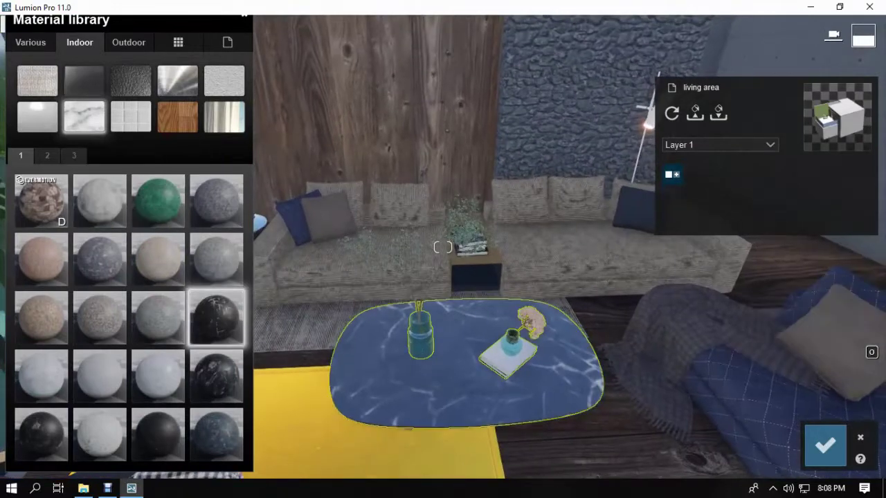
Apply Polii Marble 051 2K from the indoor marbles to the coffee table top and save the change.
{"action": "left_click", "coordinate": [47, 155]}
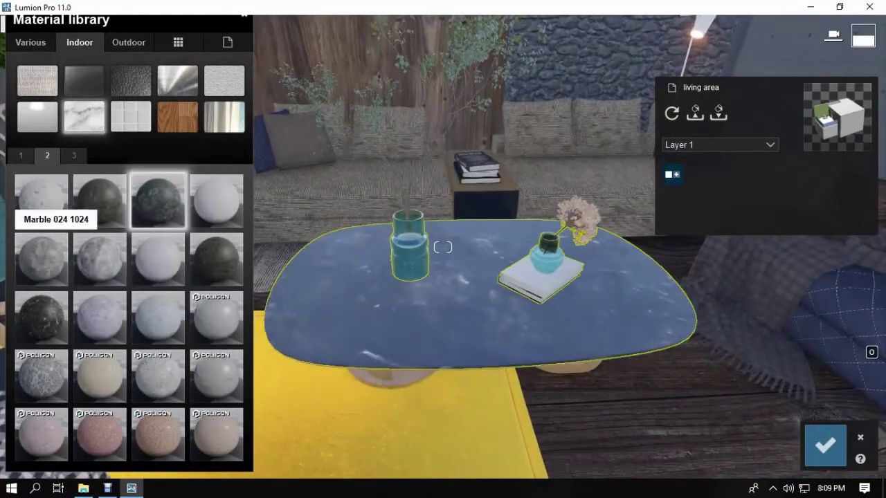
{"action": "left_click", "coordinate": [74, 155]}
{"action": "left_click", "coordinate": [217, 201]}
{"action": "left_click", "coordinate": [825, 445]}
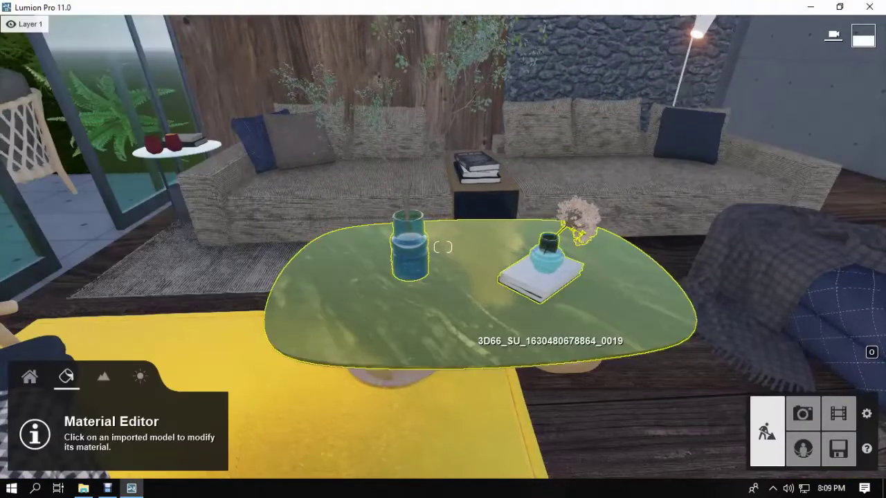
Set very low reflectivity and gloss on the table top's marble, save the changes and check it in photo 1.
{"action": "left_click", "coordinate": [485, 311]}
{"action": "left_click", "coordinate": [39, 269]}
{"action": "left_click", "coordinate": [38, 249]}
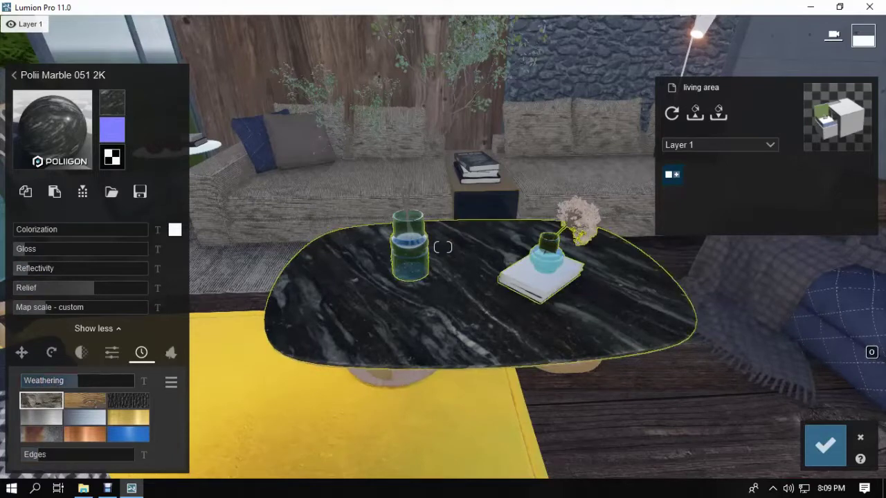
{"action": "left_click", "coordinate": [825, 445]}
{"action": "left_click", "coordinate": [802, 412]}
{"action": "left_click", "coordinate": [86, 389]}
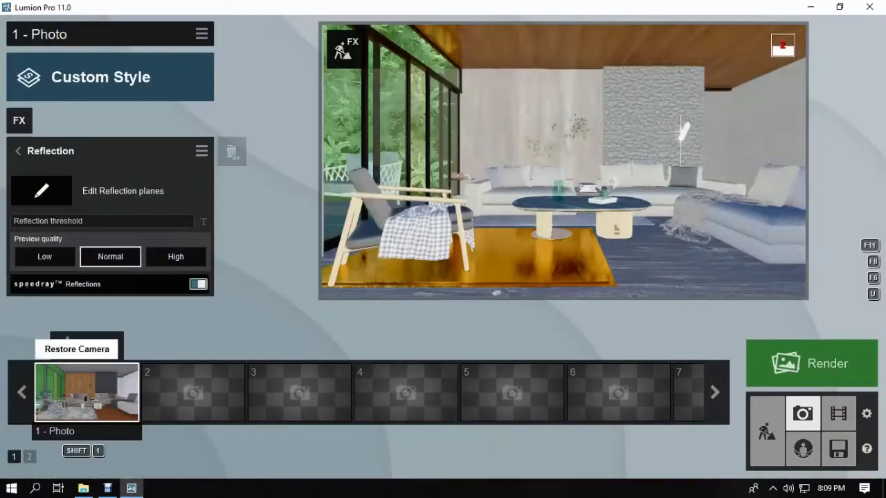
Look through all pages of photo 1's effects list and refresh the photo preview.
{"action": "left_click", "coordinate": [19, 119]}
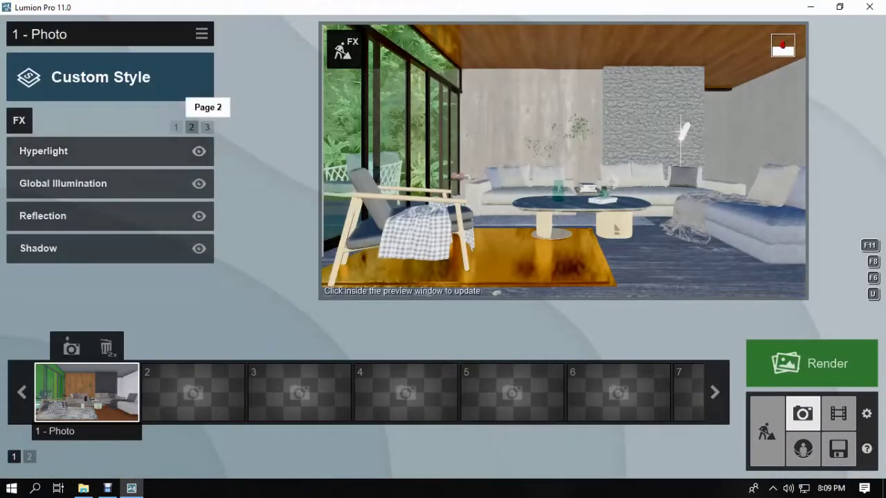
{"action": "left_click", "coordinate": [206, 127]}
{"action": "left_click", "coordinate": [176, 126]}
{"action": "left_click", "coordinate": [65, 151]}
{"action": "left_click", "coordinate": [16, 149]}
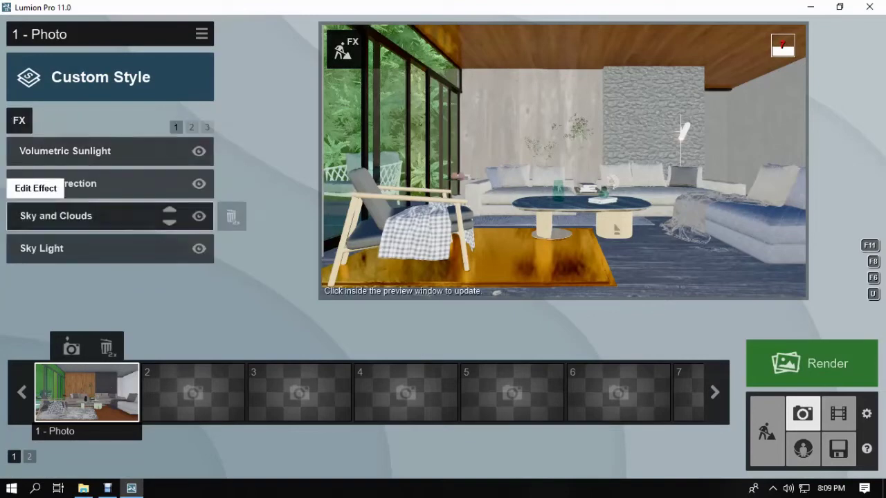
{"action": "left_click", "coordinate": [206, 126]}
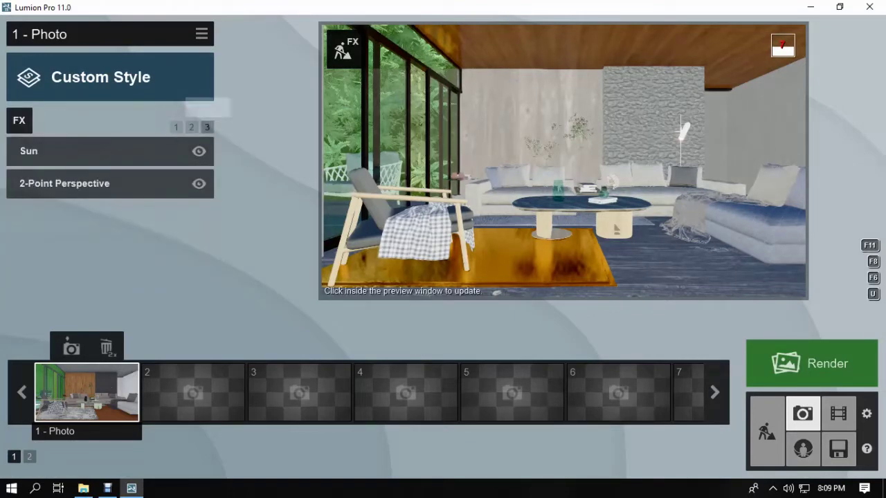
{"action": "left_click", "coordinate": [495, 293]}
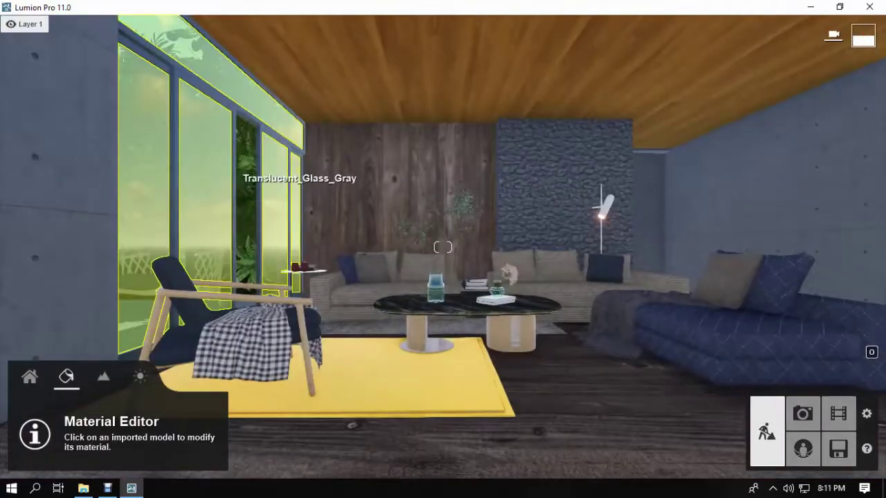
Give the window frames the black Polii Metal StainlessSteelCast 001 2K material with gloss 0.3.
{"action": "left_click", "coordinate": [243, 182]}
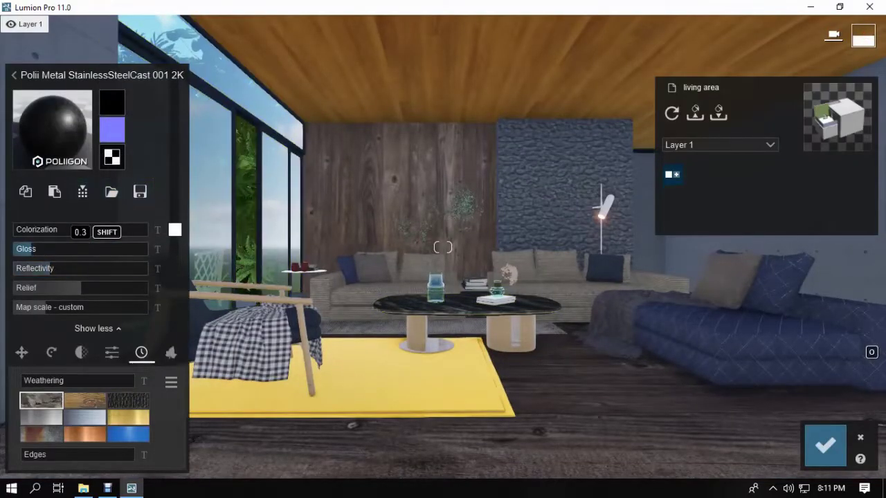
Darken the coffee table's marble top with a near-black colorization, set its gloss to 0.0, save and preview photo 1.
{"action": "left_click", "coordinate": [422, 305]}
{"action": "key", "text": "w"}
{"action": "right_click_drag", "start_coordinate": [158, 194], "coordinate": [158, 229]}
{"action": "left_click", "coordinate": [175, 230]}
{"action": "left_click_drag", "start_coordinate": [207, 257], "coordinate": [198, 321]}
{"action": "left_click", "coordinate": [25, 230]}
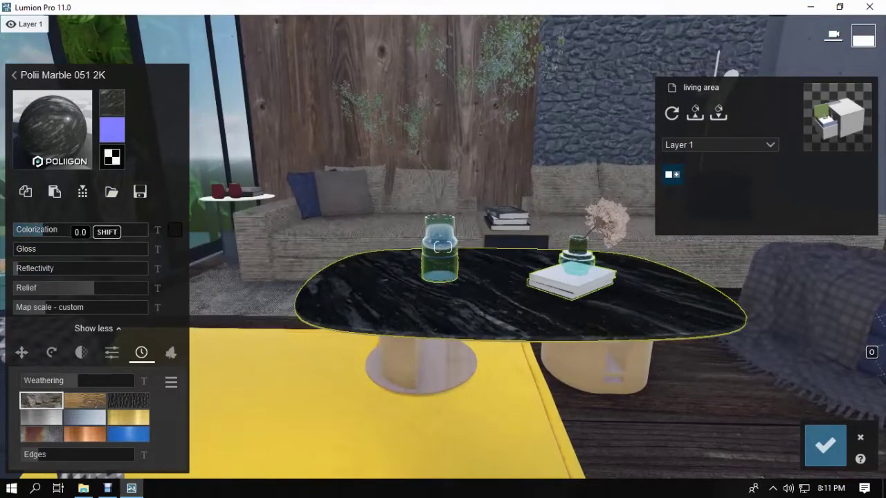
{"action": "left_click", "coordinate": [825, 445]}
{"action": "left_click", "coordinate": [803, 414]}
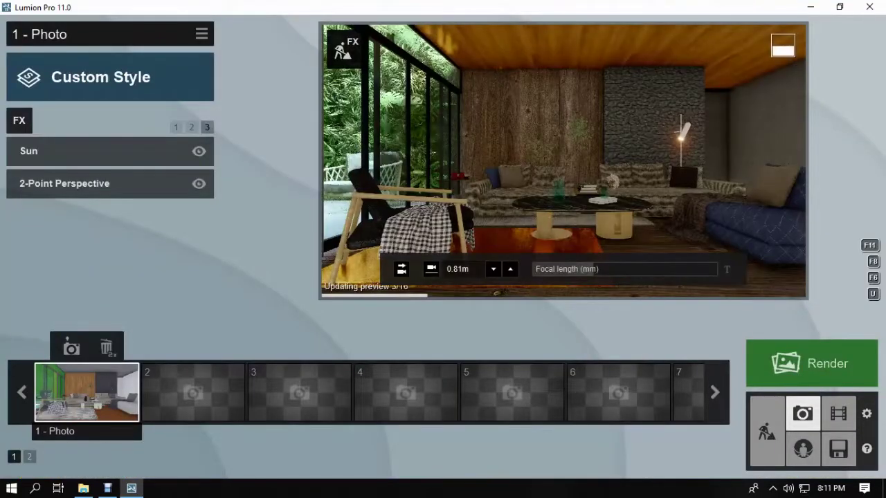
Slightly lower the relief and weathering of the coffee table's marble top, save and check it in photo 1.
{"action": "left_click", "coordinate": [766, 432]}
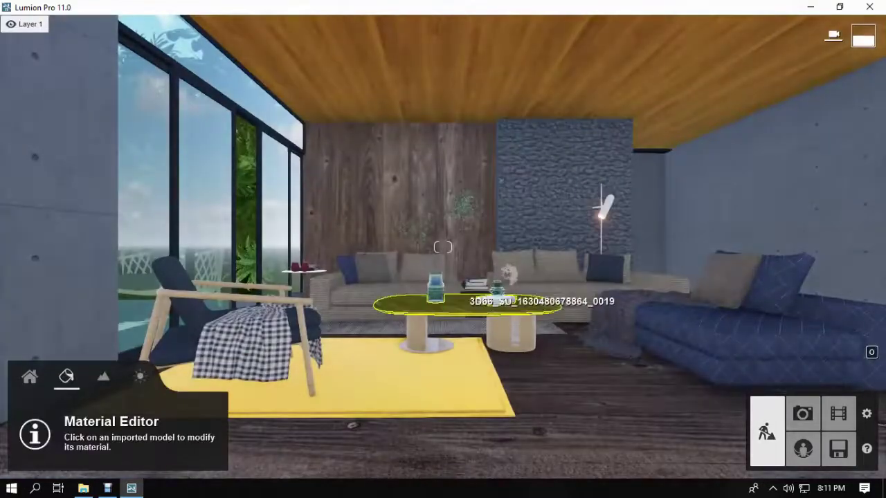
{"action": "left_click", "coordinate": [458, 305]}
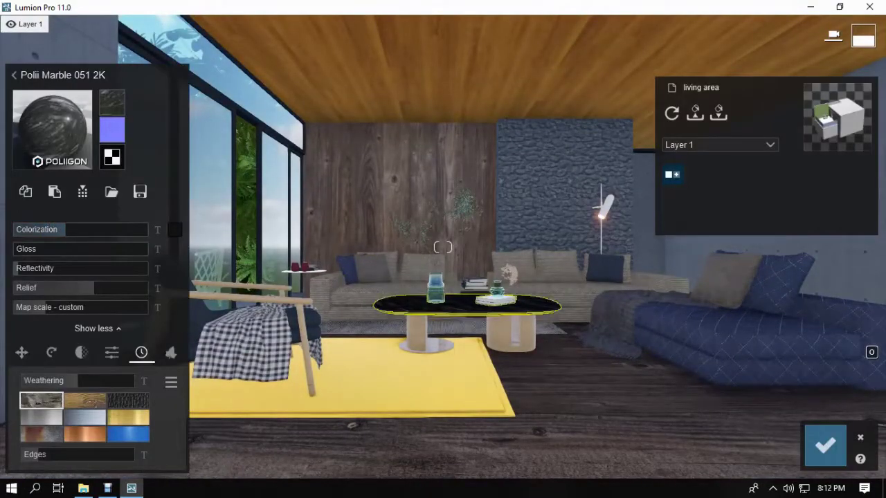
{"action": "key", "text": "w"}
{"action": "right_click_drag", "start_coordinate": [77, 270], "coordinate": [78, 303]}
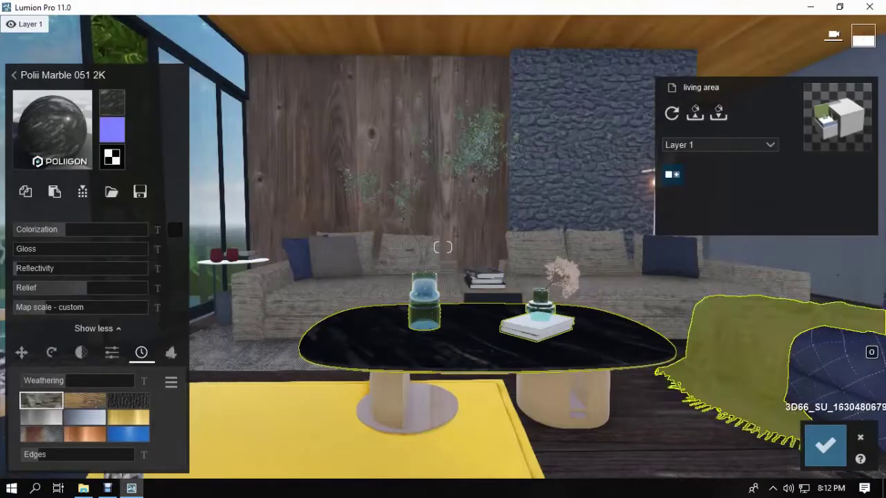
{"action": "left_click", "coordinate": [825, 445]}
{"action": "left_click", "coordinate": [803, 414]}
{"action": "left_click", "coordinate": [86, 393]}
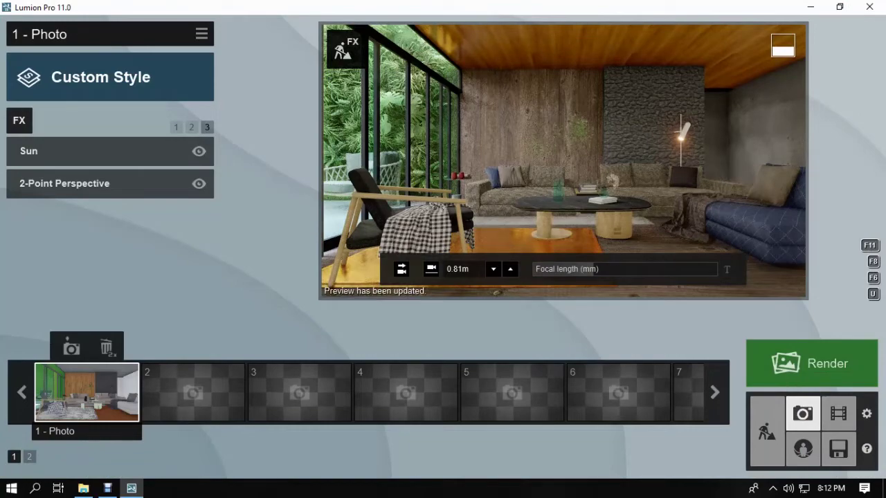
Give the armchair cushions the Leather 006C 1024 material with reflectivity 0.3 and save the change.
{"action": "left_click", "coordinate": [767, 432]}
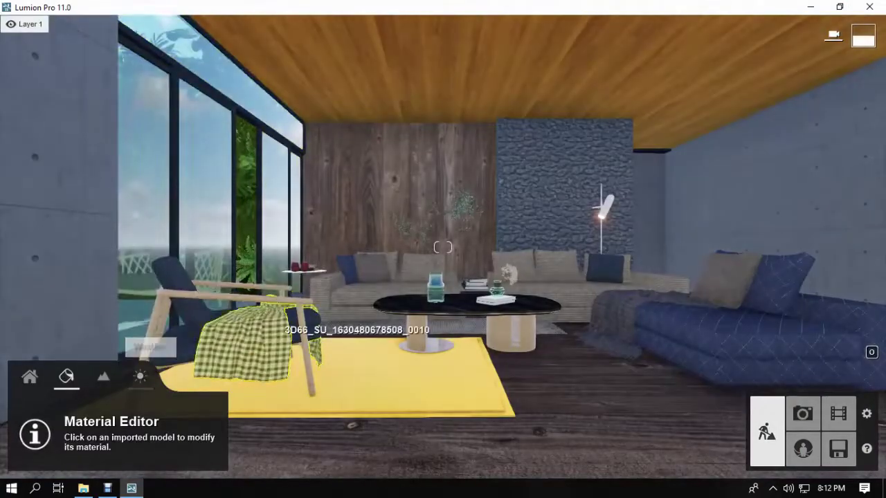
{"action": "left_click", "coordinate": [187, 301]}
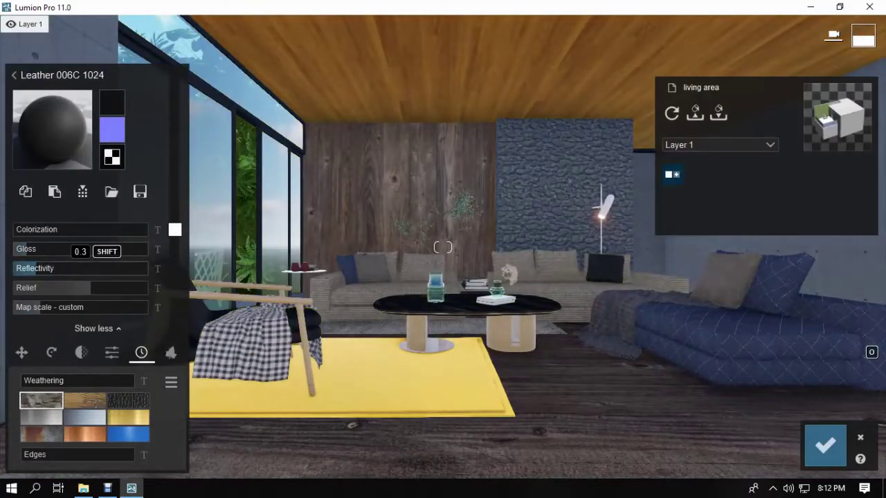
{"action": "left_click", "coordinate": [825, 445]}
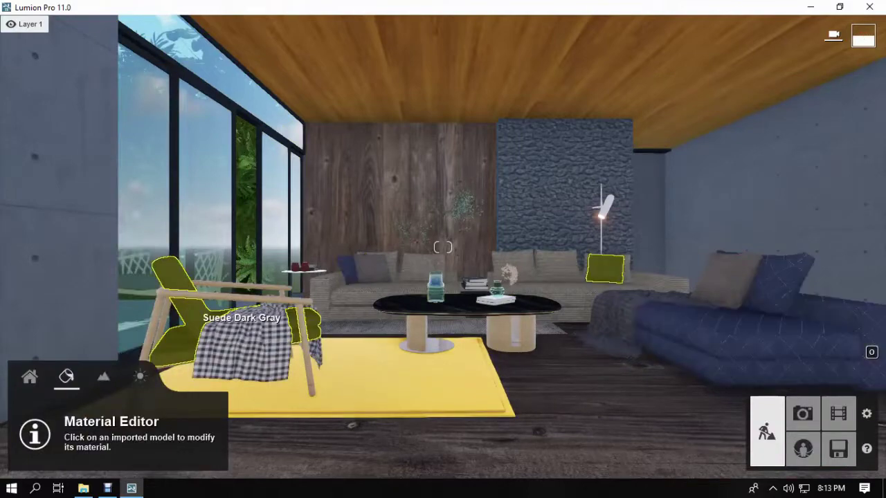
Replace the armchair cushions' leather with an indoor fabric from the third page, trying two fabrics there.
{"action": "left_click", "coordinate": [294, 320]}
{"action": "right_click_drag", "start_coordinate": [443, 247], "coordinate": [388, 298]}
{"action": "key", "text": "w"}
{"action": "left_click", "coordinate": [38, 81]}
{"action": "right_click_drag", "start_coordinate": [443, 247], "coordinate": [387, 248]}
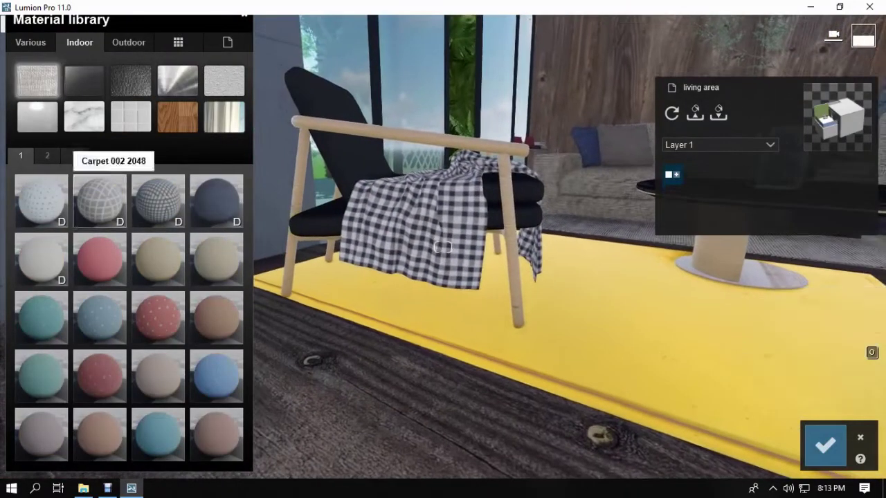
{"action": "left_click", "coordinate": [74, 155]}
{"action": "left_click", "coordinate": [216, 201]}
{"action": "key", "text": "w"}
{"action": "right_click_drag", "start_coordinate": [442, 247], "coordinate": [436, 166]}
{"action": "key", "text": "s"}
{"action": "left_click", "coordinate": [41, 260]}
{"action": "key", "text": "w"}
Raise the colorization and lower the reflectivity of the armchair's material, save and check it in photo 1.
{"action": "left_click", "coordinate": [401, 126]}
{"action": "left_click_drag", "start_coordinate": [20, 230], "coordinate": [51, 230]}
{"action": "left_click_drag", "start_coordinate": [48, 269], "coordinate": [27, 268]}
{"action": "key", "text": "s"}
{"action": "right_click_drag", "start_coordinate": [443, 247], "coordinate": [498, 166]}
{"action": "left_click", "coordinate": [825, 446]}
{"action": "left_click", "coordinate": [802, 414]}
{"action": "left_click", "coordinate": [76, 385]}
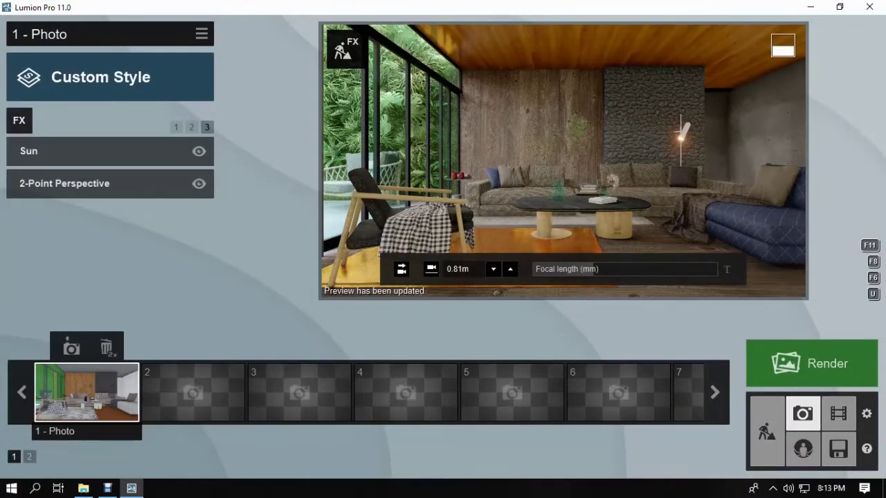
Place a line light from the area lights along the top edge of the wood-panelled wall, 2.5 m wide.
{"action": "left_click", "coordinate": [766, 432]}
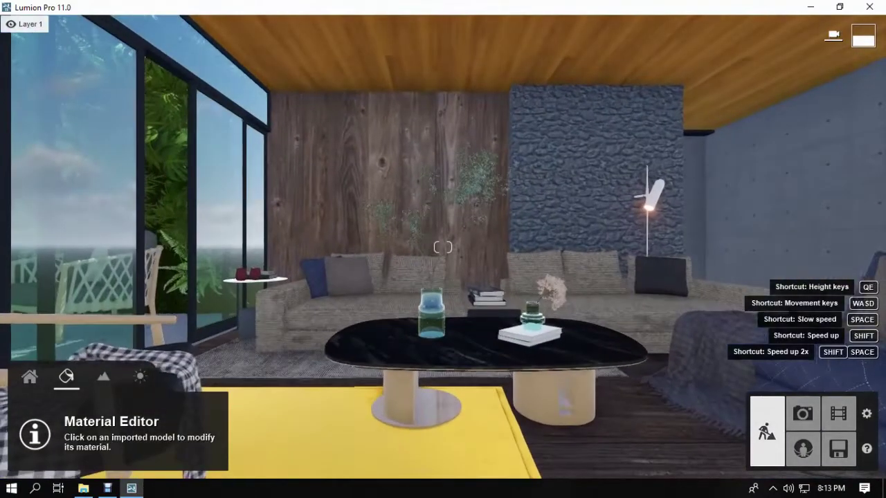
{"action": "left_click", "coordinate": [29, 378]}
{"action": "key", "text": "w"}
{"action": "key", "text": "q"}
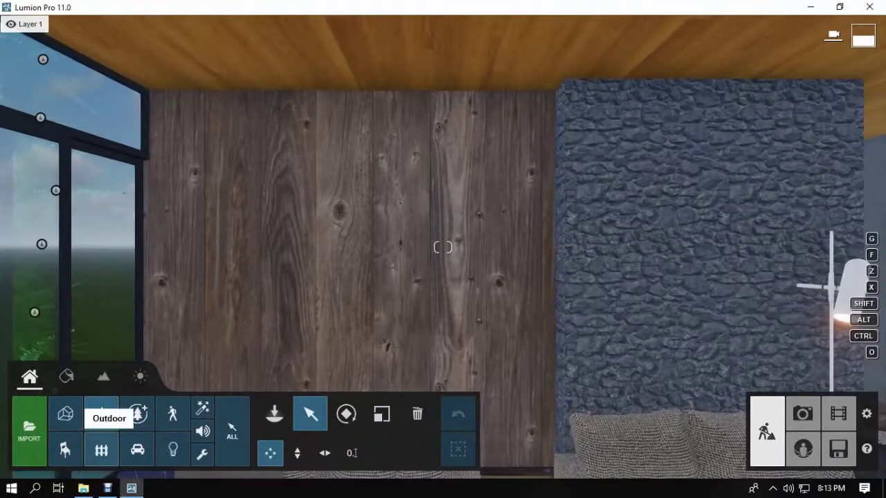
{"action": "left_click", "coordinate": [173, 450]}
{"action": "left_click", "coordinate": [111, 115]}
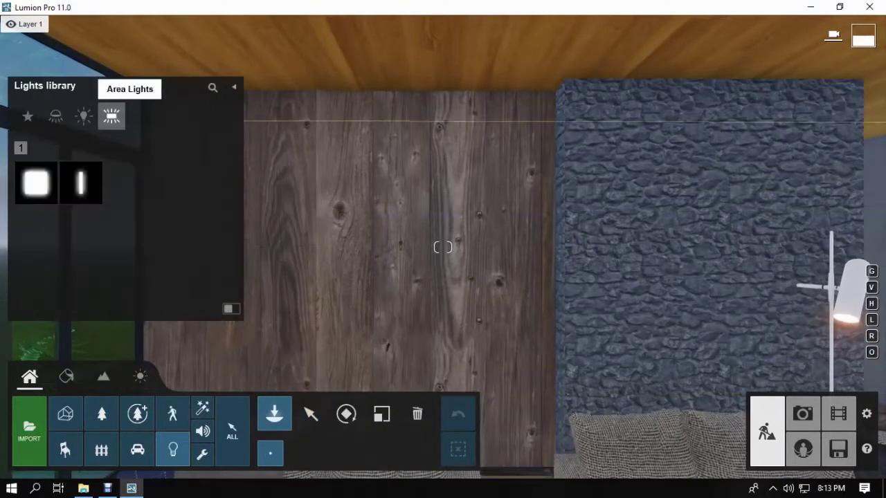
{"action": "left_click", "coordinate": [81, 183]}
{"action": "left_click", "coordinate": [310, 413]}
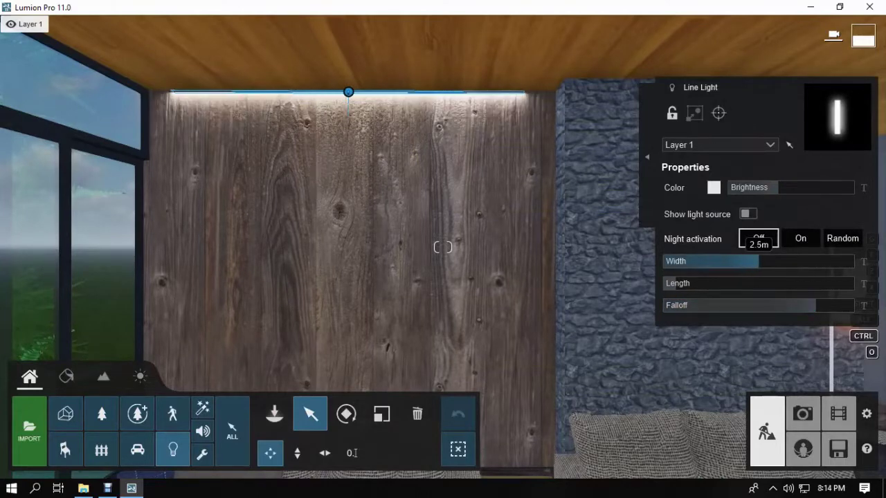
Widen the line light to about 2.8 m to span the wood wall, maximize its falloff and preview photo 1.
{"action": "key", "text": "s"}
{"action": "right_click_drag", "start_coordinate": [762, 262], "coordinate": [796, 264]}
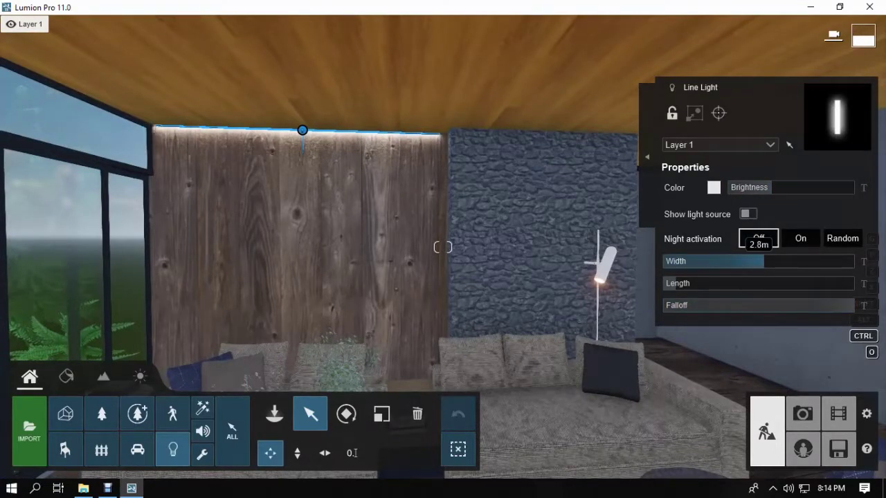
{"action": "right_click_drag", "start_coordinate": [443, 247], "coordinate": [388, 230]}
{"action": "left_click_drag", "start_coordinate": [764, 261], "coordinate": [767, 261]}
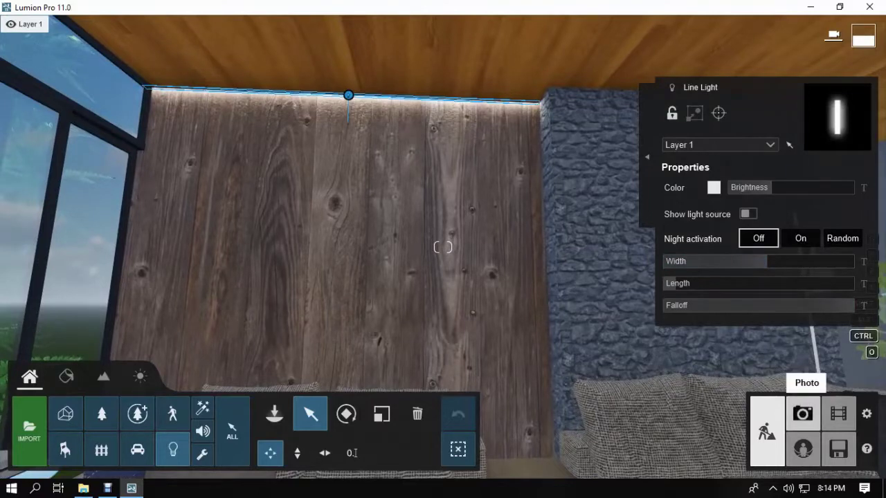
{"action": "left_click", "coordinate": [803, 414]}
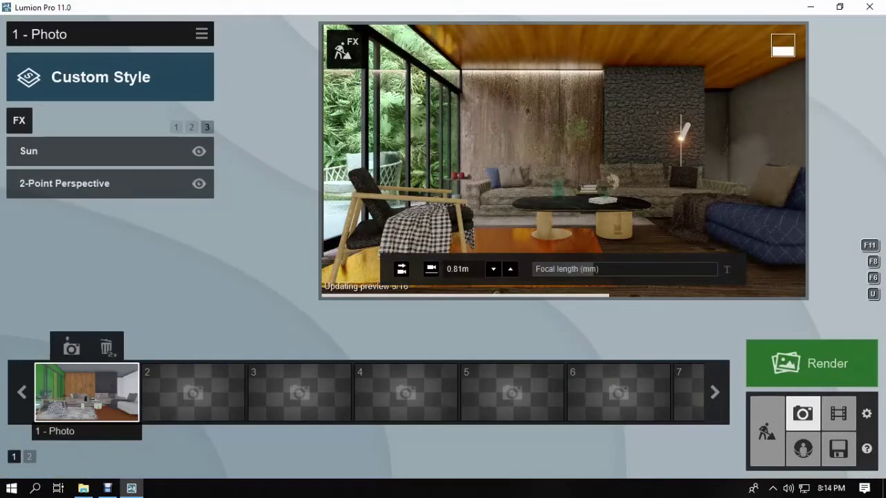
Lower the brightness of the line light above the wood-panelled wall.
{"action": "left_click", "coordinate": [767, 433]}
{"action": "left_click", "coordinate": [398, 123]}
{"action": "left_click_drag", "start_coordinate": [768, 187], "coordinate": [764, 188]}
Copy the orange colour code ff8000 from the floor lamp's glowing bulb material and close the material.
{"action": "key", "text": "w"}
{"action": "key", "text": "w"}
{"action": "right_click_drag", "start_coordinate": [443, 247], "coordinate": [554, 247]}
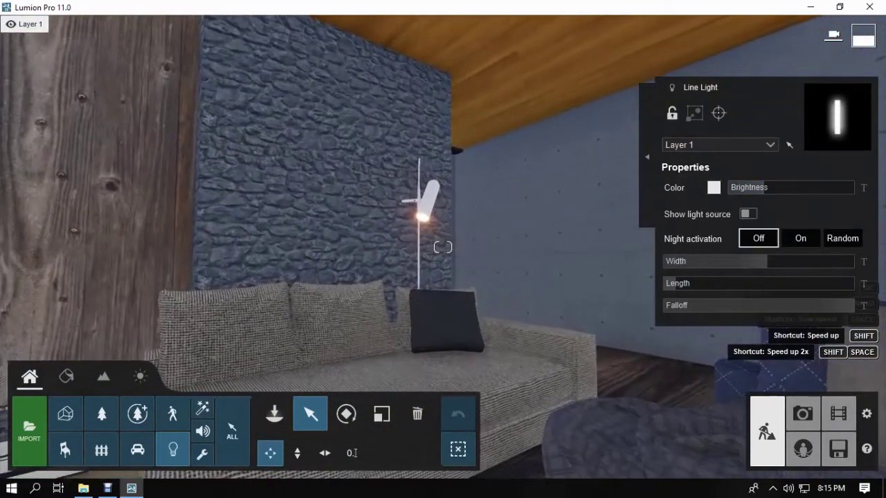
{"action": "left_click", "coordinate": [66, 376]}
{"action": "left_click", "coordinate": [422, 216]}
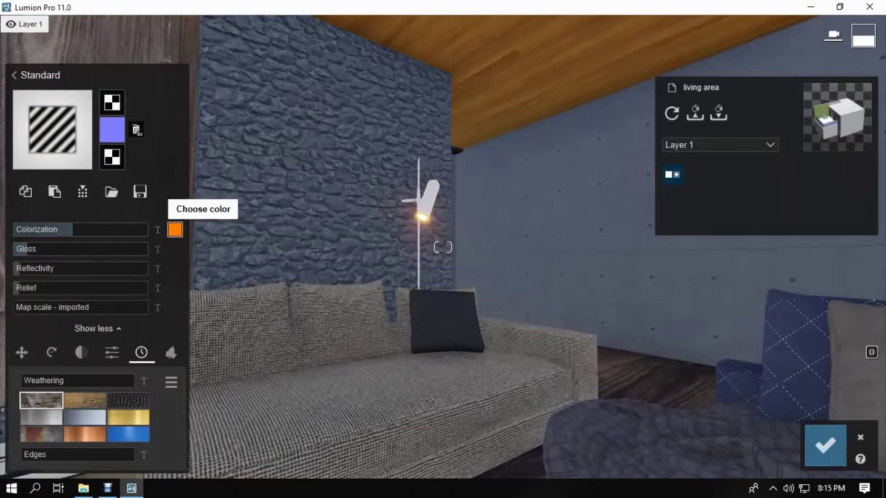
{"action": "left_click", "coordinate": [175, 229]}
{"action": "left_click", "coordinate": [254, 340]}
{"action": "left_click", "coordinate": [236, 409]}
{"action": "key", "text": "ctrl+c"}
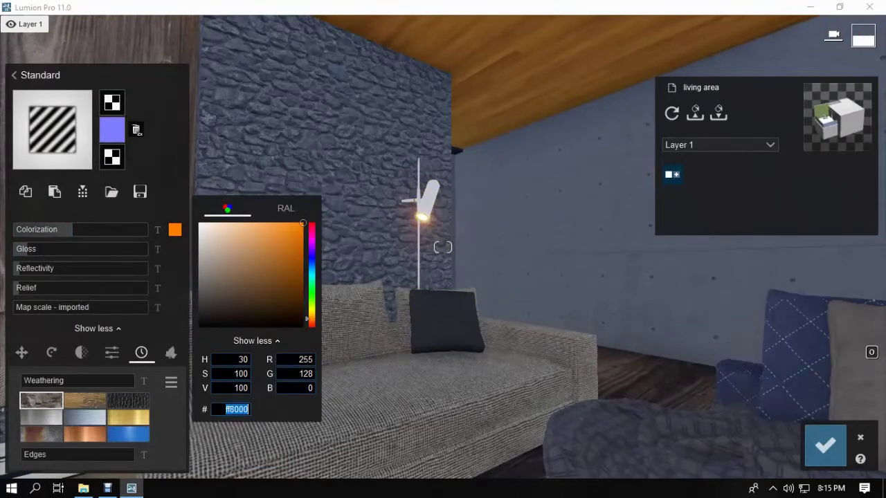
{"action": "right_click_drag", "start_coordinate": [425, 185], "coordinate": [326, 155]}
{"action": "left_click", "coordinate": [825, 446]}
Apply the copied orange ff8000 to the line light above the wood-panelled wall and preview photo 1.
{"action": "left_click", "coordinate": [29, 377]}
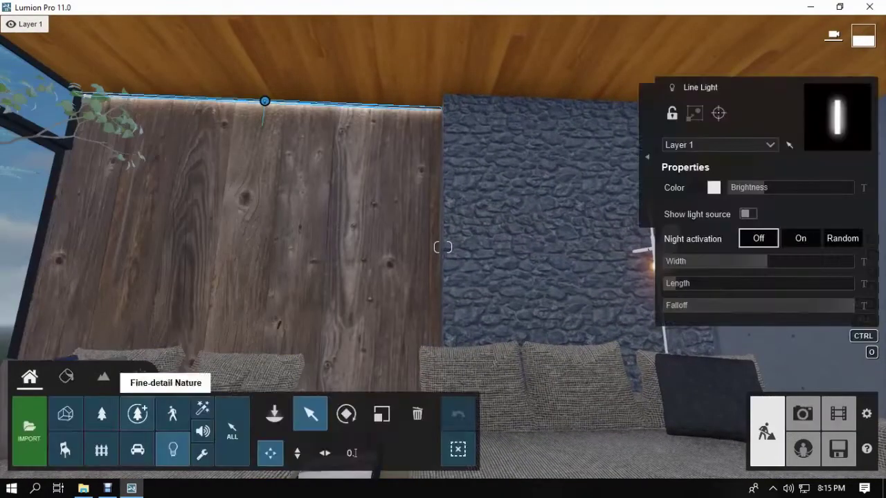
{"action": "left_click", "coordinate": [713, 188]}
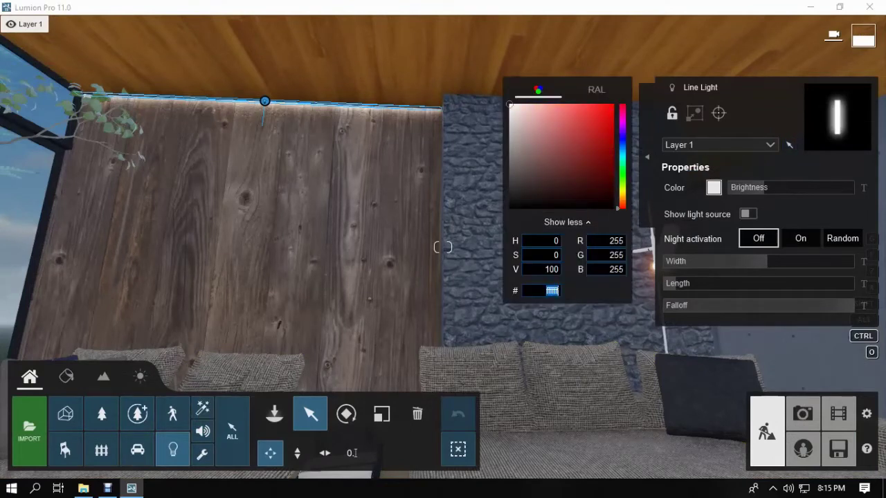
{"action": "key", "text": "ctrl+v"}
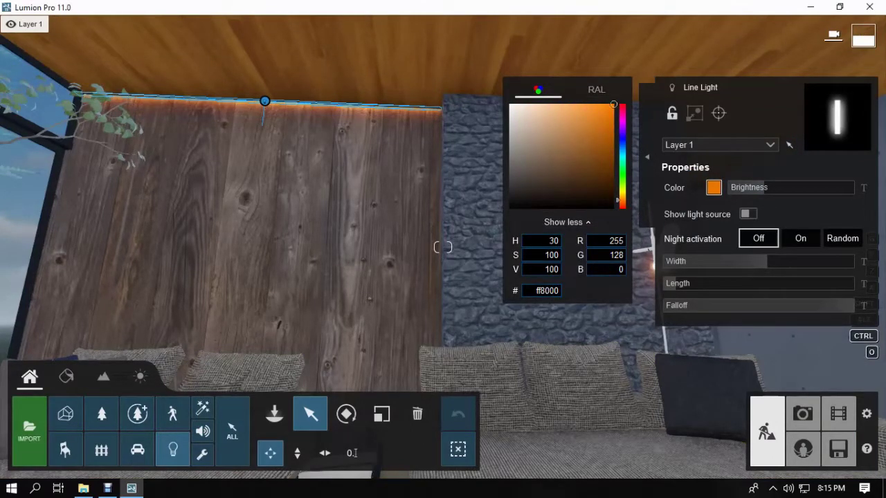
{"action": "left_click", "coordinate": [564, 106]}
{"action": "left_click", "coordinate": [802, 414]}
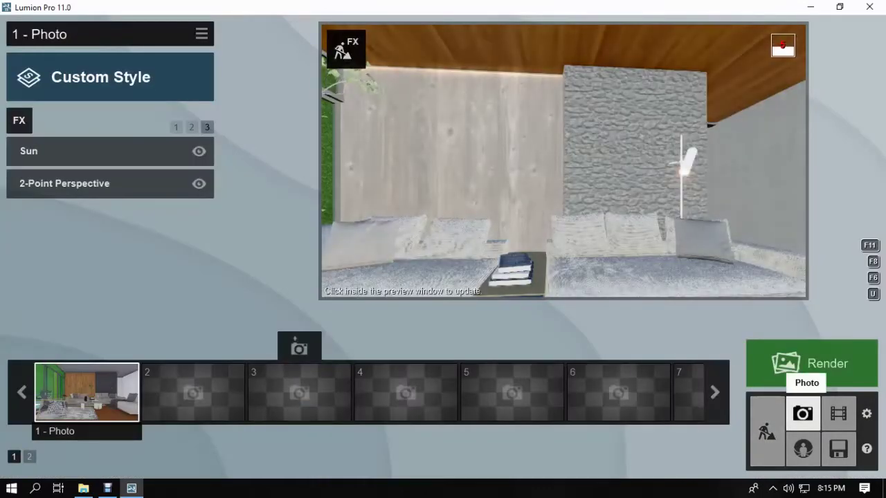
{"action": "left_click", "coordinate": [71, 348]}
{"action": "left_click", "coordinate": [615, 227]}
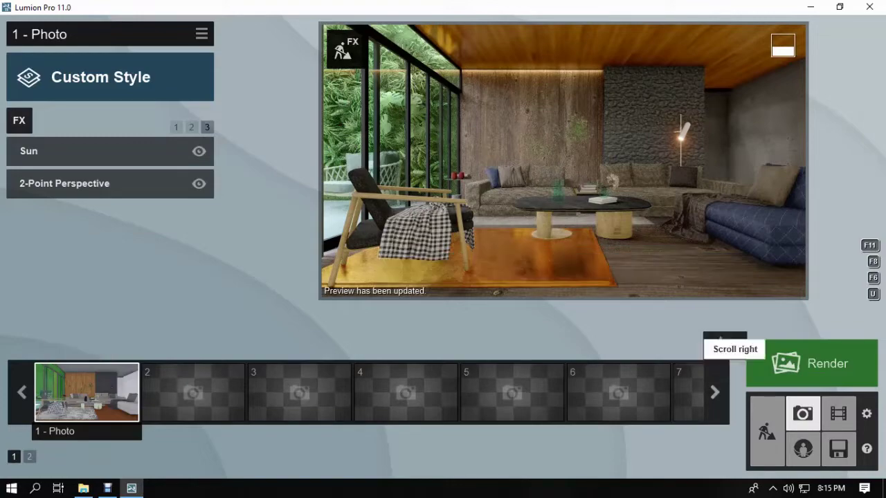
Raise the gloss and reflectivity of the coffee table top's material, save it and return to photo 1.
{"action": "left_click", "coordinate": [767, 433]}
{"action": "key", "text": "w"}
{"action": "right_click_drag", "start_coordinate": [443, 277], "coordinate": [429, 325]}
{"action": "left_click", "coordinate": [67, 376]}
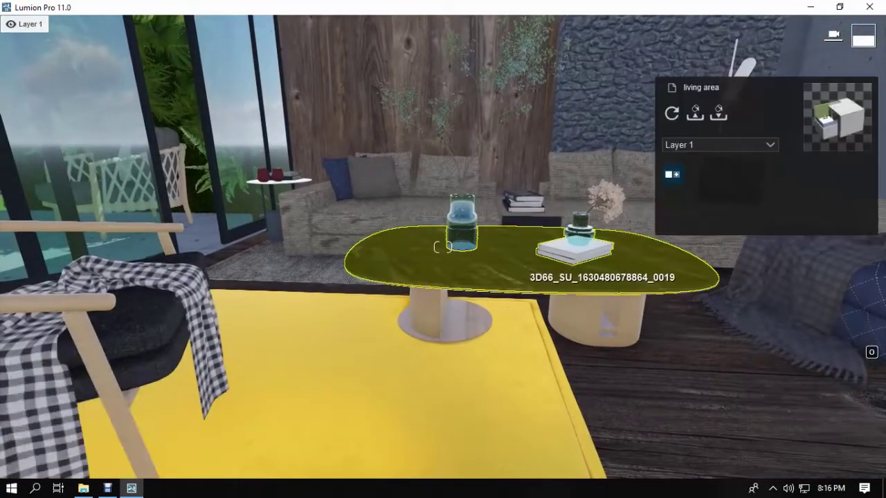
{"action": "left_click", "coordinate": [529, 267]}
{"action": "left_click_drag", "start_coordinate": [78, 269], "coordinate": [115, 268]}
{"action": "left_click_drag", "start_coordinate": [56, 249], "coordinate": [143, 268]}
{"action": "left_click", "coordinate": [825, 445]}
{"action": "left_click", "coordinate": [803, 414]}
{"action": "left_click", "coordinate": [72, 348]}
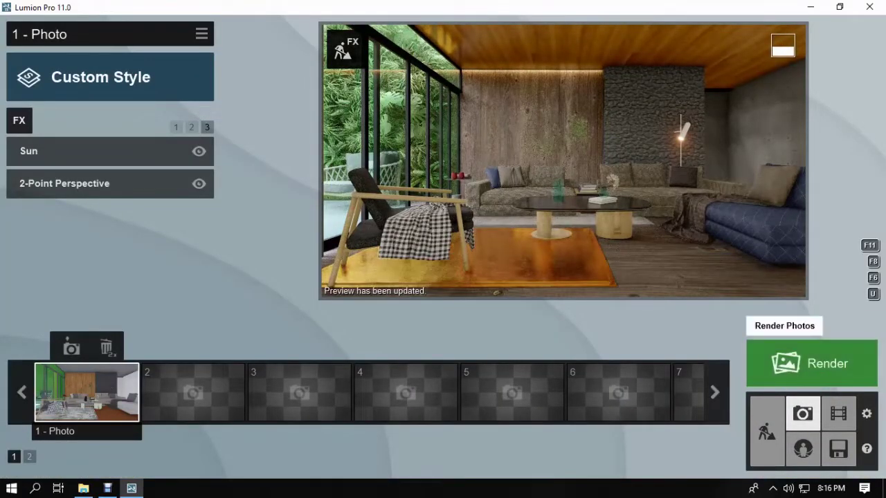
Render photo 1 and save the project as living area.1 in the desktop's living area folder.
{"action": "left_click", "coordinate": [812, 363]}
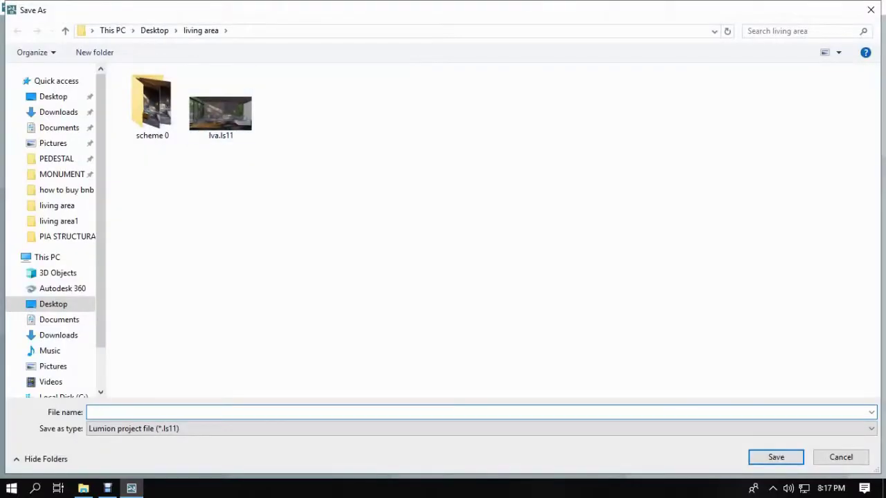
{"action": "type", "text": "living area"}
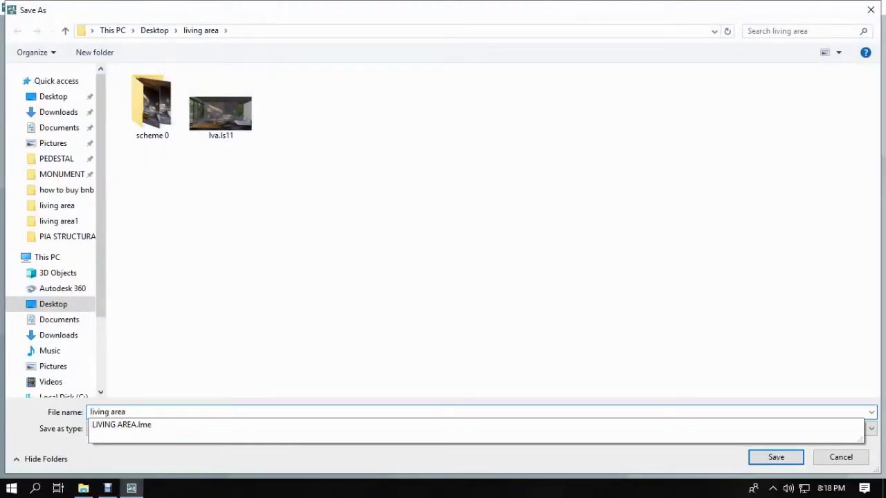
{"action": "type", "text": ".0"}
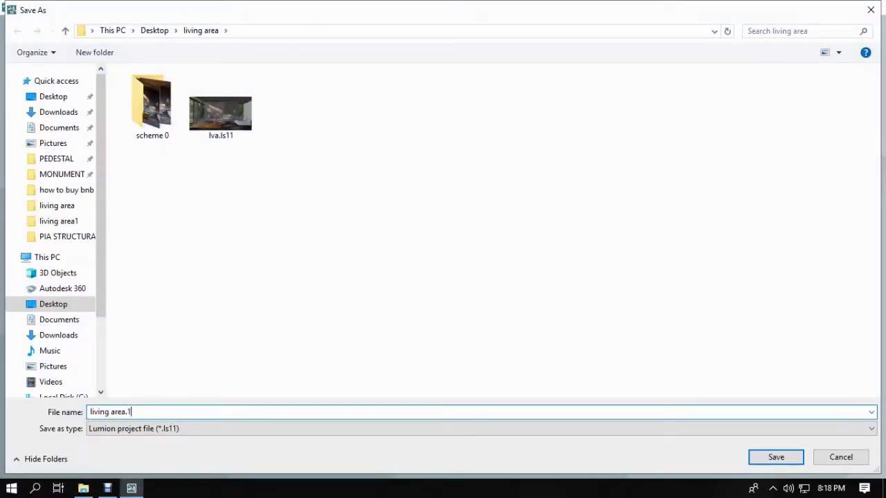
{"action": "key", "text": "Return"}
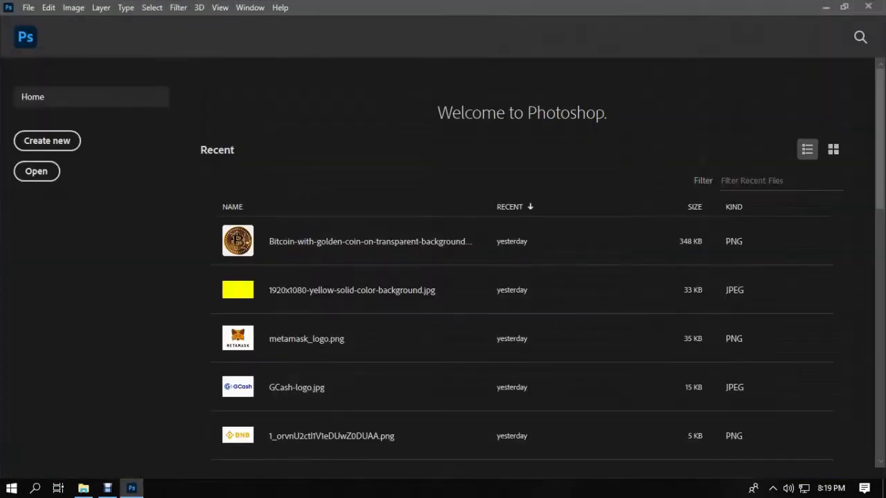
Switch to Photoshop and open the rendered images 1.jpg and 1_Specular.jpg from the desktop.
{"action": "key", "text": "ctrl+o"}
{"action": "left_click", "coordinate": [54, 97]}
{"action": "double_click", "coordinate": [218, 104]}
{"action": "left_click", "coordinate": [220, 111]}
{"action": "left_click", "coordinate": [288, 110], "text": "ctrl"}
{"action": "left_click", "coordinate": [776, 457]}
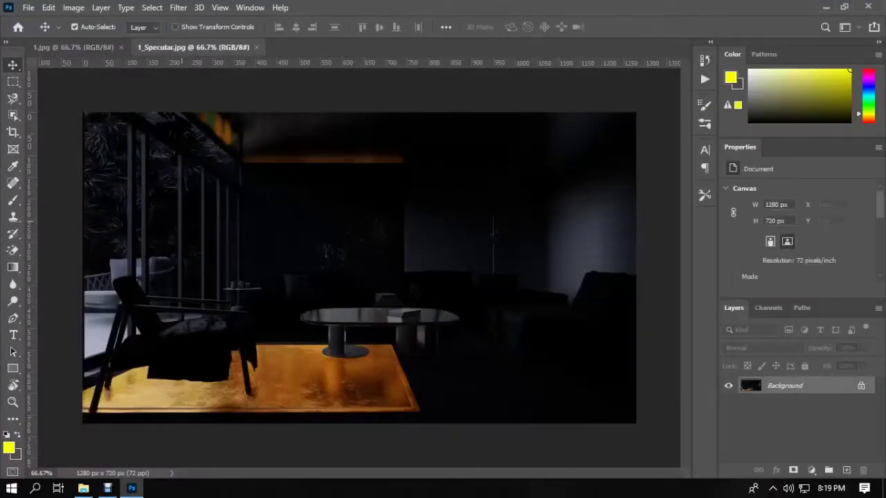
Place the specular image over 1.jpg as a layer, blend it with Screen and merge it down.
{"action": "mouse_move", "coordinate": [371, 263]}
{"action": "left_mouse_down"}
{"action": "mouse_move", "coordinate": [75, 234]}
{"action": "mouse_move", "coordinate": [371, 256]}
{"action": "mouse_move", "coordinate": [373, 264]}
{"action": "left_mouse_up"}
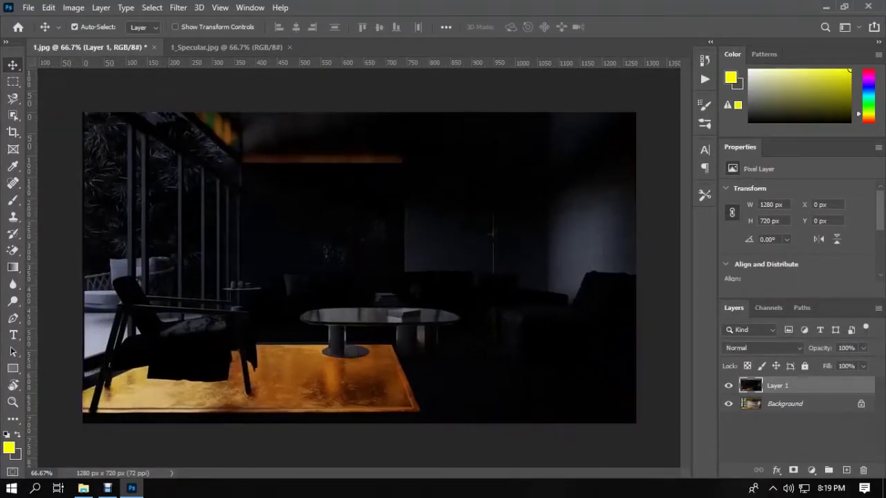
{"action": "left_click", "coordinate": [764, 349]}
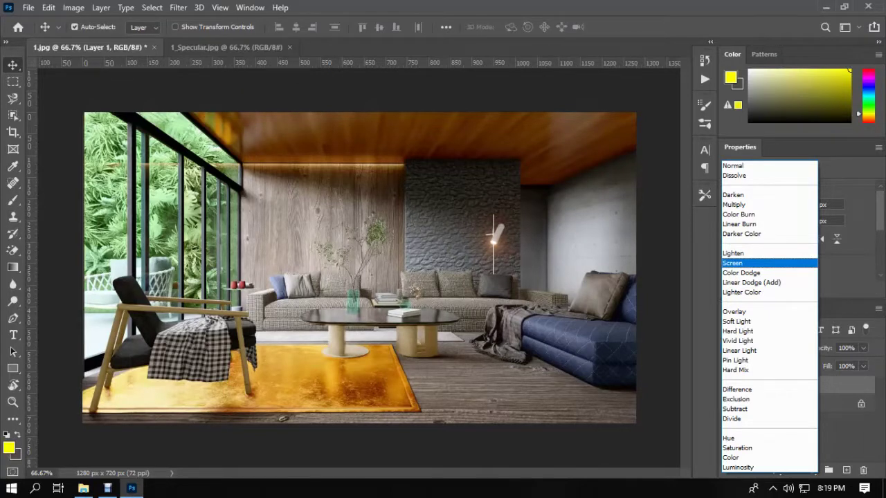
{"action": "left_click", "coordinate": [733, 263]}
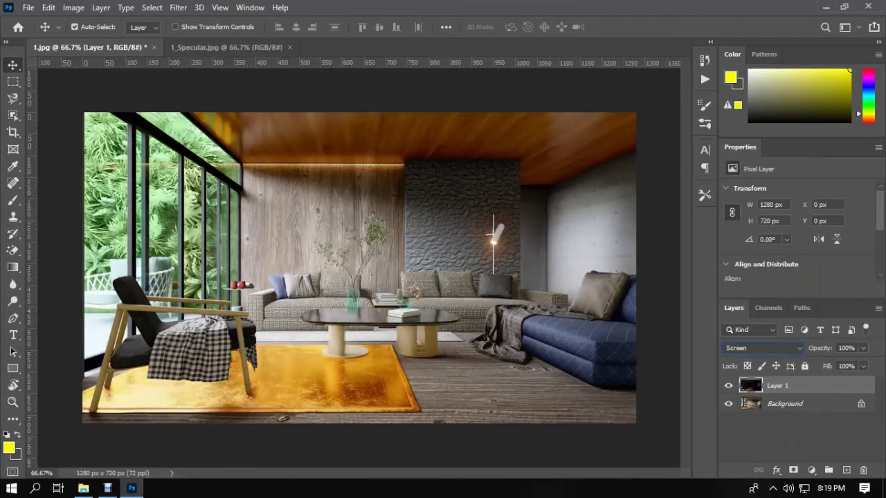
{"action": "key", "text": "ctrl+e"}
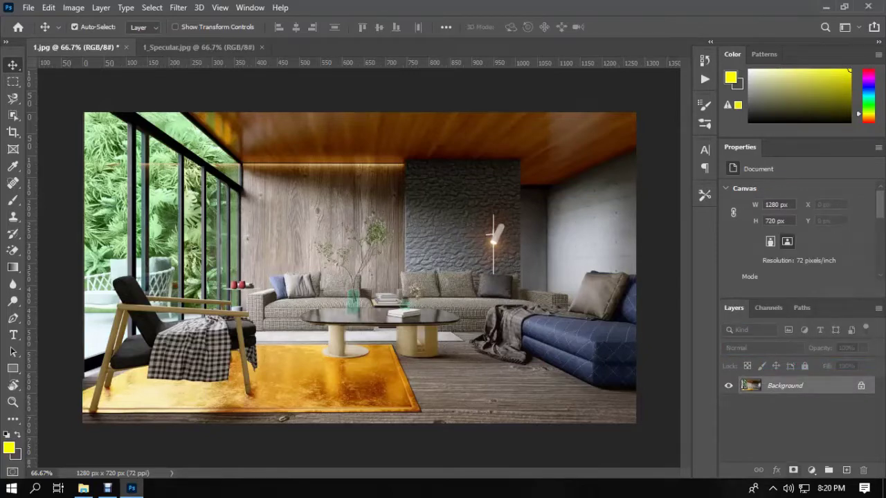
Brighten the image with a Curves adjustment, slightly lifting one point in the upper midtones and one in the shadows.
{"action": "left_click", "coordinate": [812, 471]}
{"action": "left_click", "coordinate": [812, 470]}
{"action": "left_click", "coordinate": [803, 296]}
{"action": "key", "text": "ctrl+m"}
{"action": "left_click_drag", "start_coordinate": [566, 134], "coordinate": [759, 101]}
{"action": "left_click_drag", "start_coordinate": [776, 250], "coordinate": [785, 229]}
{"action": "left_click", "coordinate": [747, 271]}
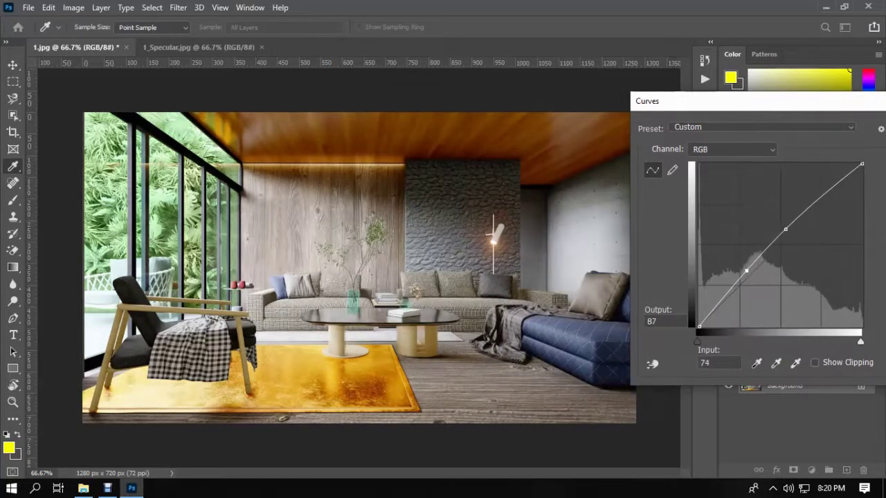
{"action": "left_click_drag", "start_coordinate": [747, 270], "coordinate": [749, 270]}
{"action": "left_click_drag", "start_coordinate": [759, 101], "coordinate": [549, 95]}
{"action": "left_click", "coordinate": [826, 124]}
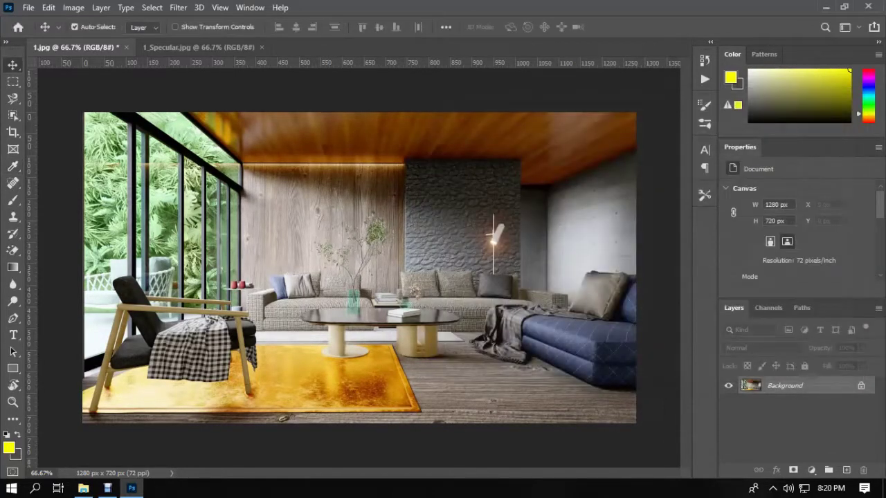
Apply a Levels adjustment with the black input at 3 and the white input at 251.
{"action": "key", "text": "ctrl+l"}
{"action": "left_click_drag", "start_coordinate": [400, 74], "coordinate": [686, 150]}
{"action": "left_click_drag", "start_coordinate": [770, 287], "coordinate": [767, 287]}
{"action": "left_click_drag", "start_coordinate": [605, 287], "coordinate": [608, 287]}
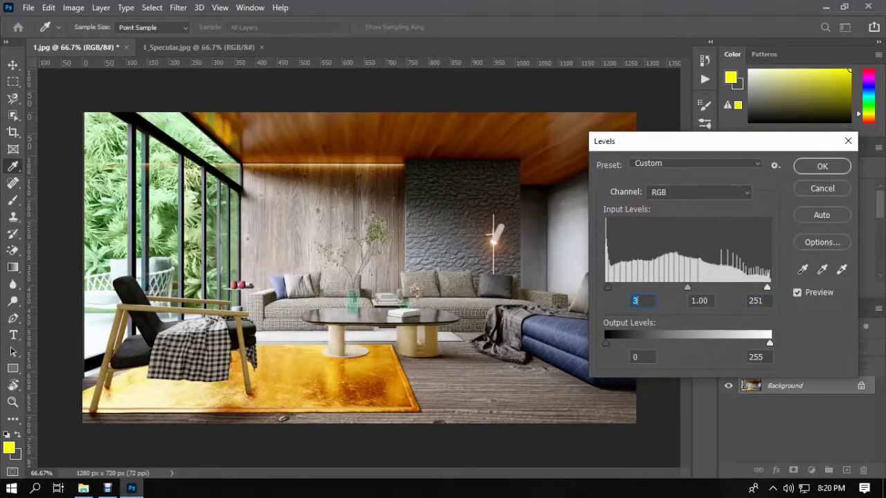
{"action": "key", "text": "Return"}
Add a Vibrance adjustment layer with vibrance +5 and saturation +5 and merge it into the background.
{"action": "key", "text": "ctrl+plus"}
{"action": "left_click_drag", "start_coordinate": [328, 318], "coordinate": [383, 280]}
{"action": "key", "text": "ctrl+minus"}
{"action": "left_click", "coordinate": [811, 470]}
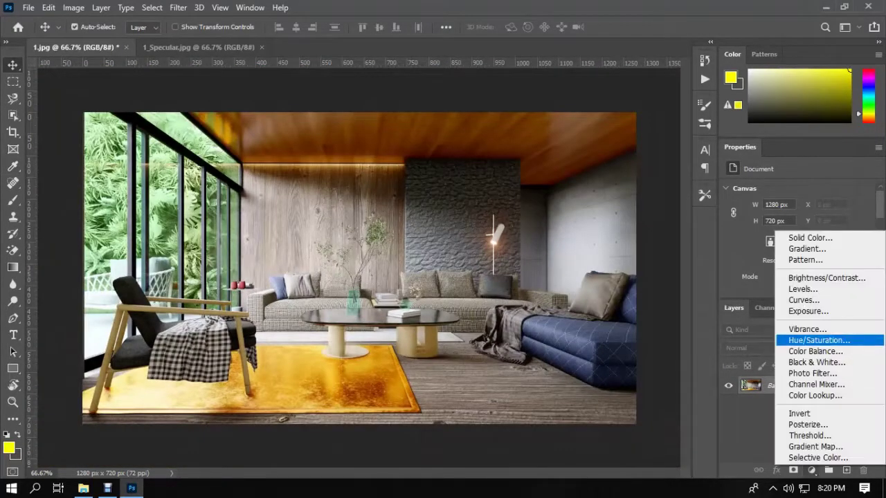
{"action": "left_click", "coordinate": [803, 329]}
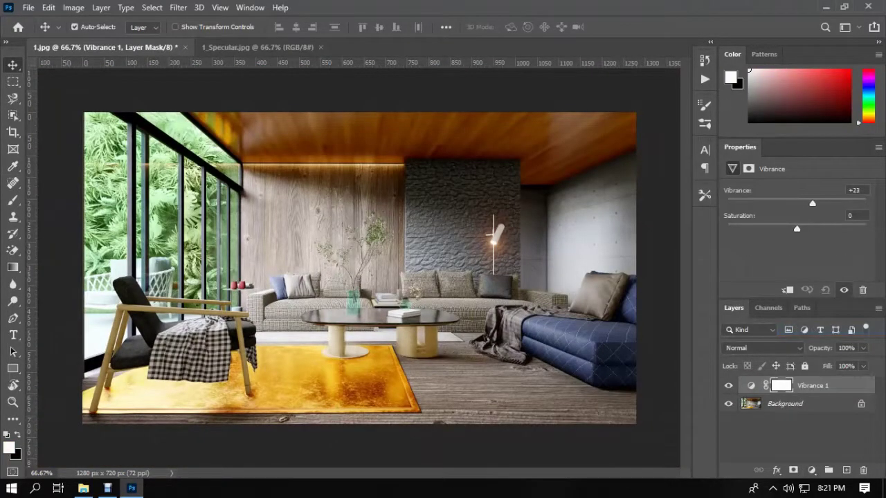
{"action": "left_click_drag", "start_coordinate": [790, 203], "coordinate": [806, 203]}
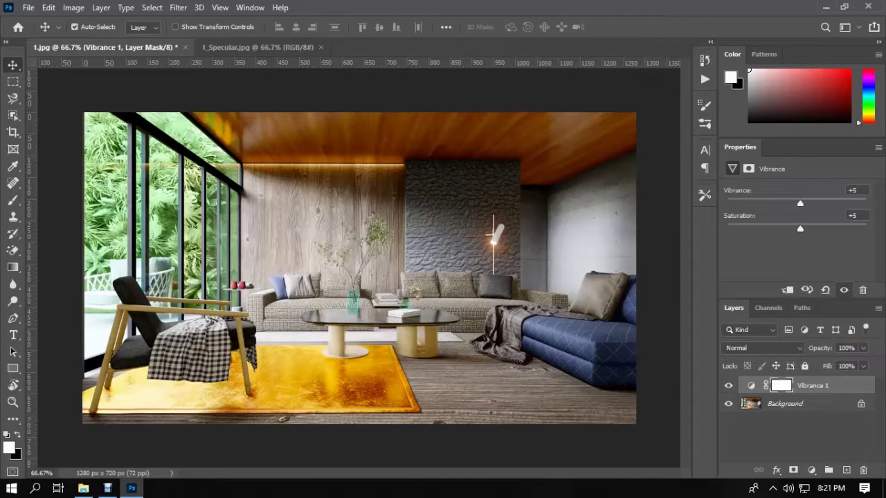
{"action": "right_click", "coordinate": [810, 386]}
{"action": "left_click", "coordinate": [816, 349]}
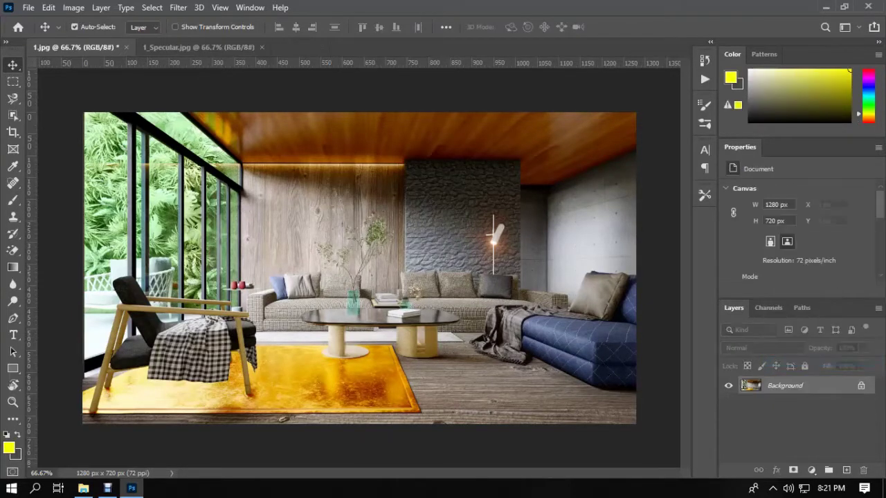
Add an Exposure adjustment layer with exposure -0.09, offset 0 and gamma correction 0.77, and merge it into the background.
{"action": "left_click", "coordinate": [811, 470]}
{"action": "left_click", "coordinate": [809, 318]}
{"action": "left_click_drag", "start_coordinate": [796, 222], "coordinate": [802, 272]}
{"action": "type", "text": "0"}
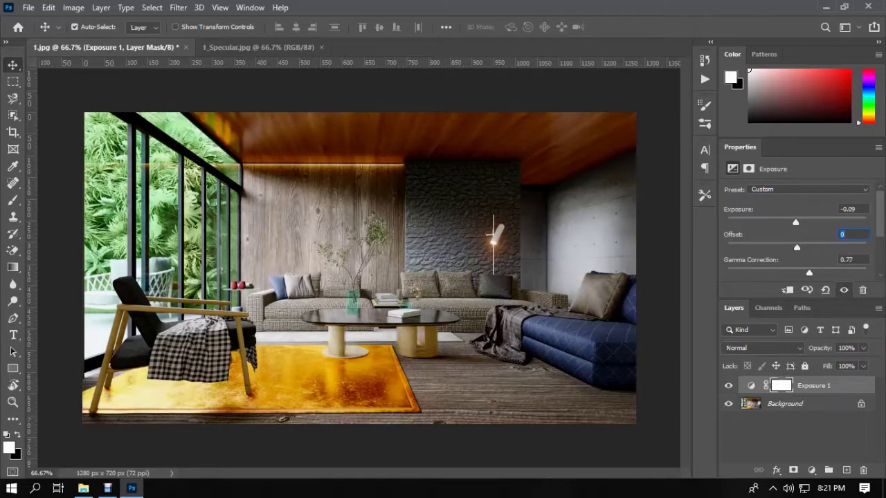
{"action": "right_click", "coordinate": [763, 385]}
{"action": "left_click", "coordinate": [783, 340]}
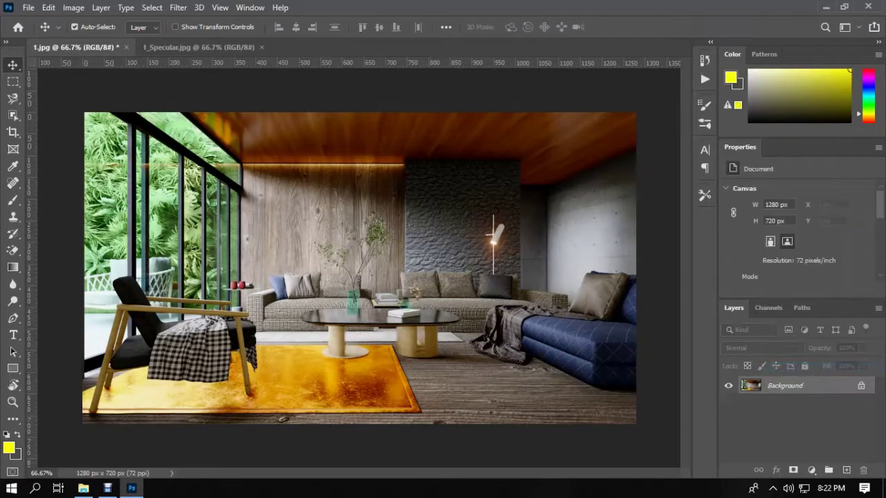
Duplicate the background layer and open the Camera Raw filter on the copy.
{"action": "key", "text": "ctrl+0"}
{"action": "left_click_drag", "start_coordinate": [810, 388], "coordinate": [847, 471], "text": "alt"}
{"action": "key", "text": "Return"}
{"action": "right_click", "coordinate": [790, 387]}
{"action": "left_click", "coordinate": [667, 180]}
{"action": "left_click", "coordinate": [178, 7]}
{"action": "left_click", "coordinate": [221, 83]}
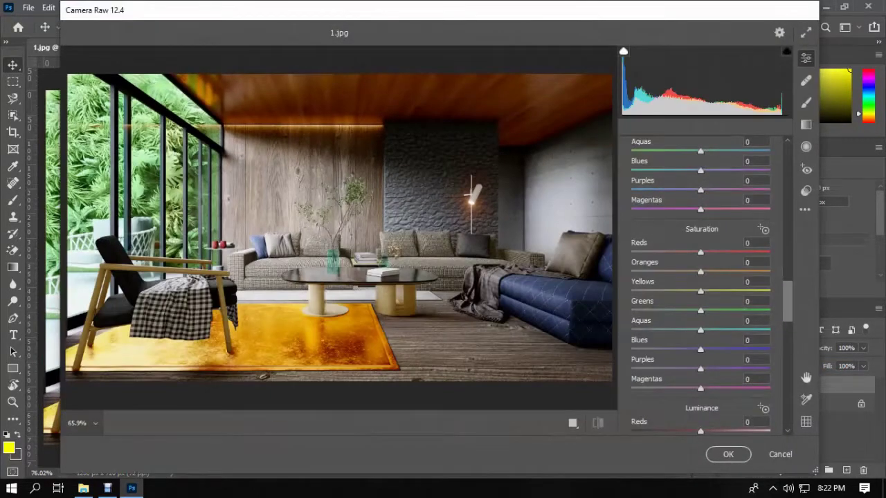
Set contrast +5, highlights -13, shadows +26, whites +4, blacks -11 and texture +17, and add some clarity.
{"action": "scroll", "coordinate": [701, 277], "scroll_direction": "down", "scroll_amount": 3}
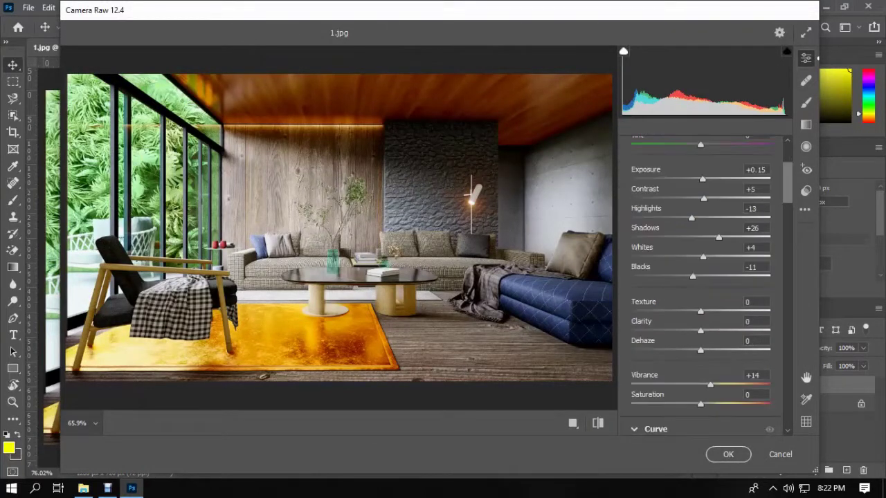
{"action": "left_click_drag", "start_coordinate": [701, 250], "coordinate": [707, 269]}
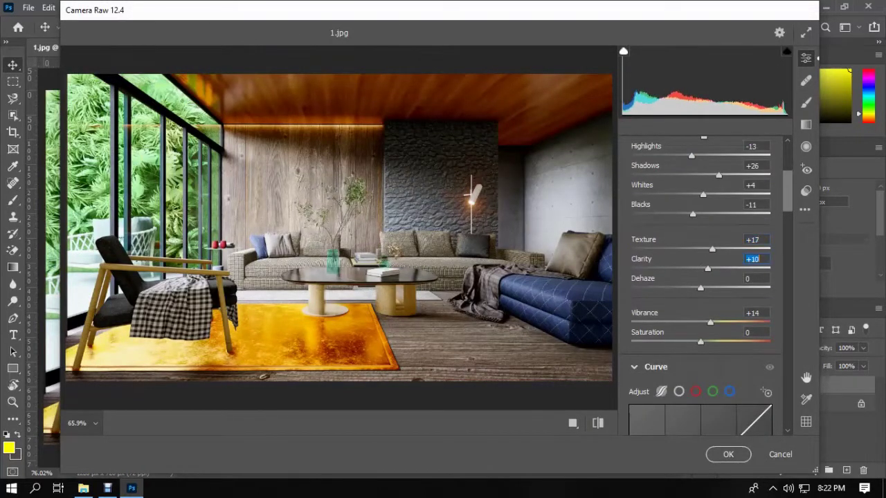
Try lower vibrance values on the image and settle on a vibrance of +5.
{"action": "left_click_drag", "start_coordinate": [710, 322], "coordinate": [708, 323]}
{"action": "key", "text": "Down"}
{"action": "key", "text": "Down"}
{"action": "key", "text": "Down"}
{"action": "key", "text": "Down"}
{"action": "key", "text": "Down"}
{"action": "key", "text": "Down"}
{"action": "key", "text": "Down"}
{"action": "key", "text": "Down"}
{"action": "key", "text": "Down"}
{"action": "key", "text": "Down"}
{"action": "key", "text": "Down"}
{"action": "key", "text": "Down"}
{"action": "key", "text": "Down"}
{"action": "key", "text": "Down"}
{"action": "key", "text": "Down"}
{"action": "key", "text": "Down"}
{"action": "key", "text": "Down"}
{"action": "key", "text": "Down"}
{"action": "key", "text": "Down"}
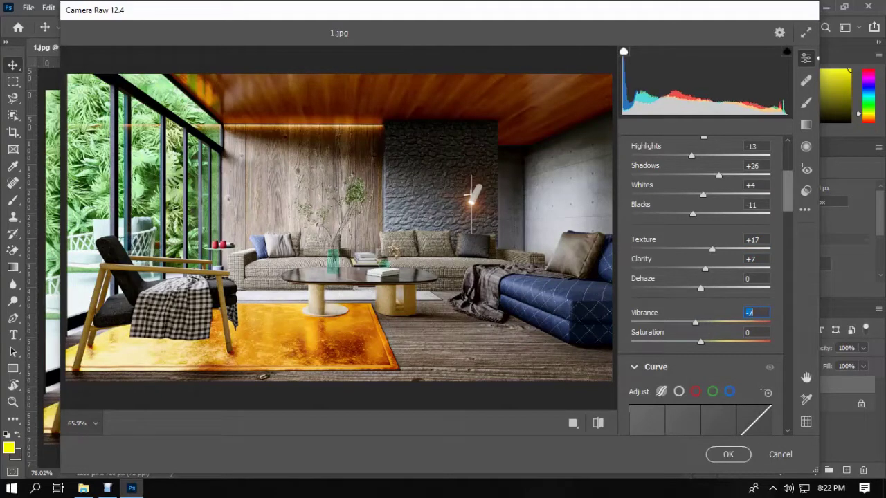
{"action": "key", "text": "Up"}
{"action": "key", "text": "Up"}
{"action": "key", "text": "Up"}
{"action": "key", "text": "Up"}
{"action": "key", "text": "Up"}
{"action": "key", "text": "Up"}
{"action": "key", "text": "Up"}
{"action": "key", "text": "Up"}
{"action": "key", "text": "Up"}
{"action": "key", "text": "Up"}
{"action": "key", "text": "Up"}
{"action": "key", "text": "Up"}
{"action": "key", "text": "Up"}
{"action": "key", "text": "Up"}
{"action": "key", "text": "Up"}
{"action": "key", "text": "Up"}
{"action": "key", "text": "Up"}
{"action": "key", "text": "Up"}
{"action": "key", "text": "Up"}
{"action": "key", "text": "Up"}
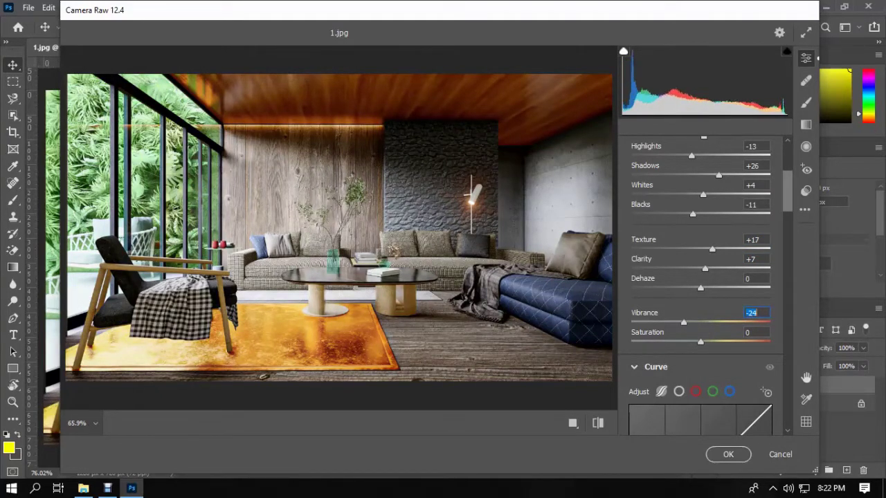
Increase the clarity to +18 and the dehaze to +6.
{"action": "key", "text": "shift+Tab"}
{"action": "key", "text": "shift+Tab"}
{"action": "key", "text": "Up"}
{"action": "key", "text": "Up"}
{"action": "key", "text": "Up"}
{"action": "key", "text": "Up"}
{"action": "key", "text": "Up"}
{"action": "key", "text": "Up"}
{"action": "key", "text": "Up"}
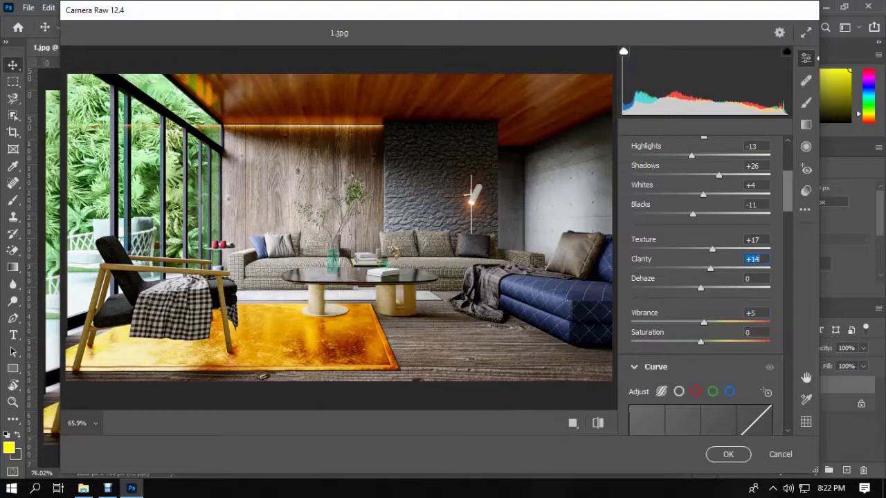
{"action": "key", "text": "Tab"}
{"action": "key", "text": "Up"}
{"action": "key", "text": "Up"}
{"action": "key", "text": "Up"}
{"action": "key", "text": "Up"}
{"action": "key", "text": "Up"}
{"action": "key", "text": "Up"}
{"action": "key", "text": "Up"}
{"action": "key", "text": "shift+Tab"}
{"action": "key", "text": "Up"}
{"action": "key", "text": "Up"}
Set the exposure to -0.20, the temperature to -2 and the tint to -3.
{"action": "scroll", "coordinate": [713, 268], "scroll_direction": "up", "scroll_amount": 5}
{"action": "left_click_drag", "start_coordinate": [712, 268], "coordinate": [699, 273]}
{"action": "key", "text": "Down"}
{"action": "left_click_drag", "start_coordinate": [700, 238], "coordinate": [705, 238]}
{"action": "key", "text": "shift+Tab"}
{"action": "key", "text": "Down"}
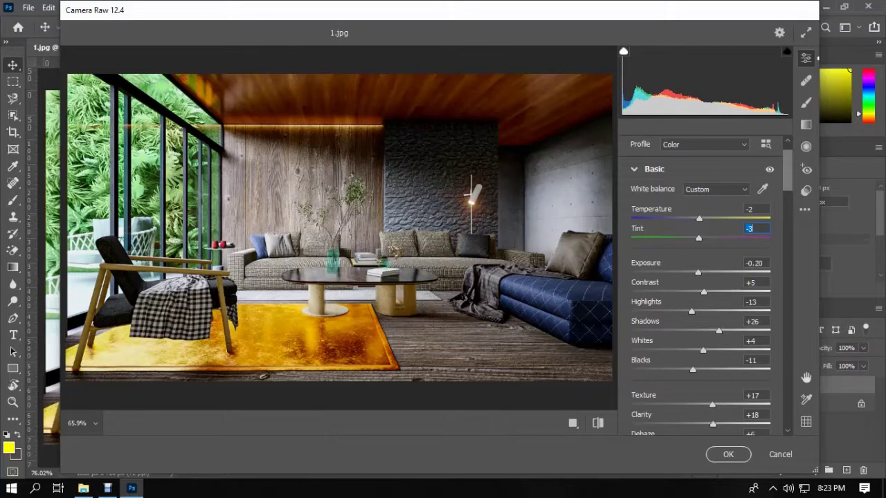
Set the sharpening to 14 and fine-tune the noise reduction in the Detail settings.
{"action": "scroll", "coordinate": [703, 283], "scroll_direction": "down", "scroll_amount": 10}
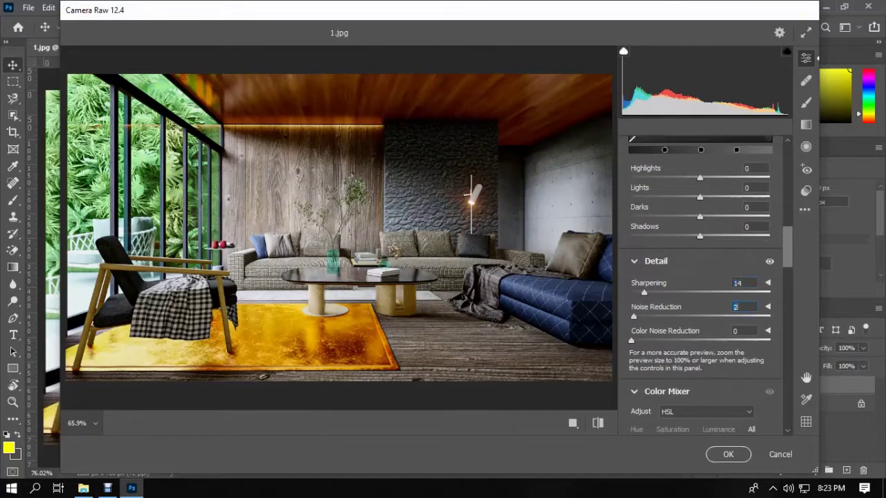
{"action": "type", "text": "0"}
{"action": "key", "text": "Up"}
{"action": "key", "text": "Up"}
{"action": "key", "text": "Up"}
{"action": "key", "text": "Up"}
{"action": "scroll", "coordinate": [702, 284], "scroll_direction": "down", "scroll_amount": 5}
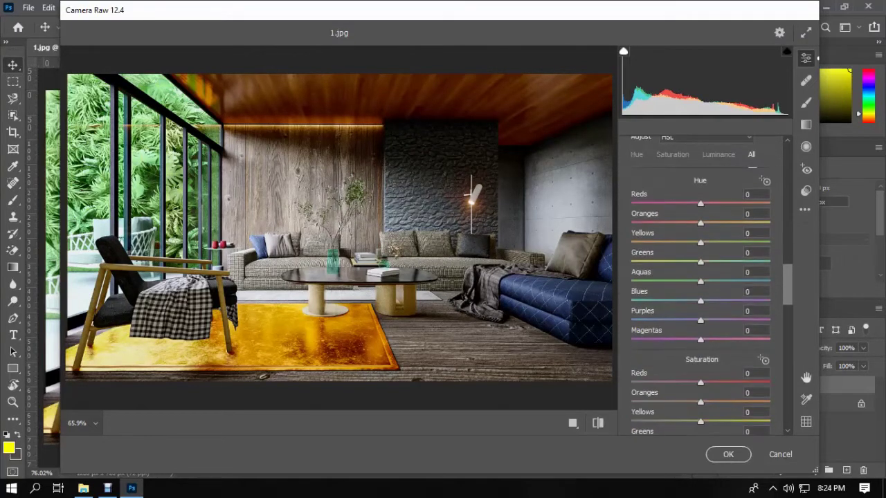
Set the HSL hue of the reds to +9 and of the oranges to -1.
{"action": "key", "text": "Up"}
{"action": "key", "text": "Up"}
{"action": "key", "text": "Up"}
{"action": "key", "text": "Up"}
{"action": "key", "text": "Up"}
{"action": "left_click_drag", "start_coordinate": [700, 223], "coordinate": [711, 222]}
{"action": "key", "text": "Down"}
{"action": "key", "text": "Down"}
{"action": "key", "text": "Down"}
{"action": "key", "text": "Down"}
{"action": "key", "text": "Down"}
{"action": "key", "text": "Down"}
{"action": "key", "text": "Down"}
{"action": "key", "text": "Down"}
{"action": "key", "text": "Down"}
{"action": "key", "text": "Down"}
{"action": "key", "text": "Down"}
{"action": "key", "text": "Down"}
{"action": "key", "text": "Down"}
{"action": "key", "text": "Down"}
{"action": "key", "text": "Down"}
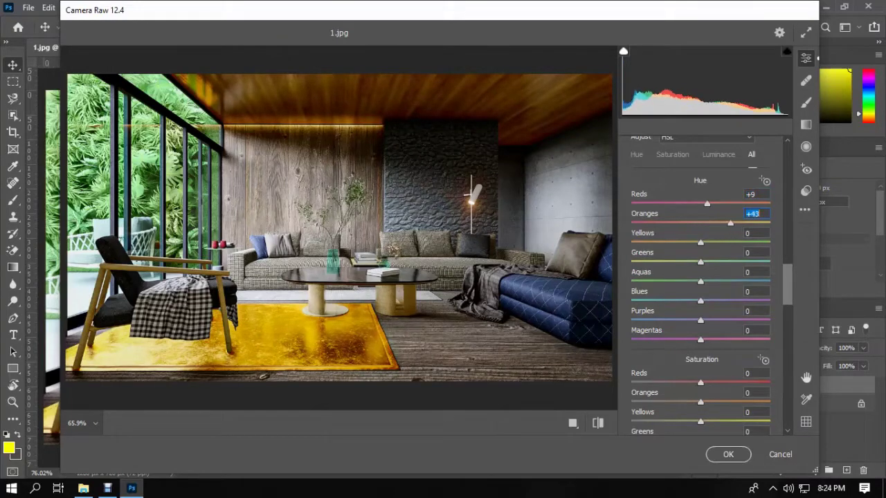
Set the saturation of the reds to +4 and of the oranges to -23.
{"action": "scroll", "coordinate": [700, 285], "scroll_direction": "down", "scroll_amount": 1}
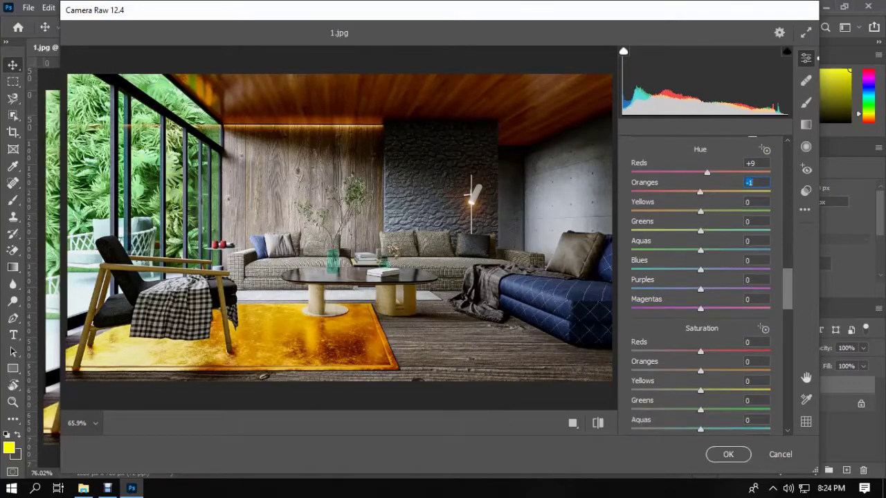
{"action": "left_click_drag", "start_coordinate": [700, 352], "coordinate": [746, 352]}
{"action": "type", "text": "33"}
{"action": "key", "text": "Tab"}
{"action": "key", "text": "Down"}
{"action": "key", "text": "Down"}
{"action": "key", "text": "Down"}
{"action": "key", "text": "Down"}
{"action": "key", "text": "Down"}
{"action": "key", "text": "Down"}
{"action": "key", "text": "Down"}
{"action": "key", "text": "Down"}
{"action": "key", "text": "Down"}
{"action": "key", "text": "Down"}
{"action": "key", "text": "Down"}
{"action": "key", "text": "Down"}
{"action": "key", "text": "Down"}
{"action": "key", "text": "Down"}
{"action": "key", "text": "Down"}
{"action": "key", "text": "Down"}
{"action": "key", "text": "Down"}
{"action": "key", "text": "Down"}
{"action": "key", "text": "Down"}
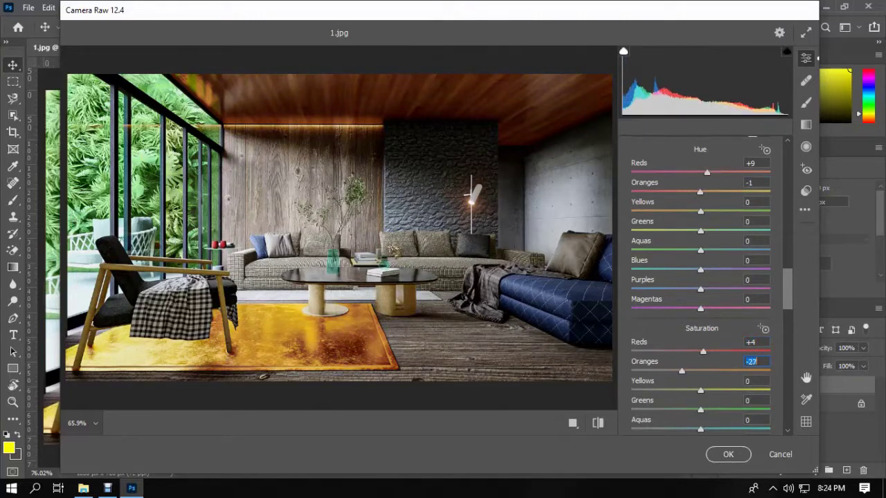
{"action": "key", "text": "Down"}
{"action": "key", "text": "Down"}
{"action": "key", "text": "Down"}
{"action": "key", "text": "Down"}
Raise the saturation of the greens to +10, the aquas to +11 and the blues to +42.
{"action": "scroll", "coordinate": [701, 285], "scroll_direction": "down", "scroll_amount": 1}
{"action": "left_click_drag", "start_coordinate": [700, 342], "coordinate": [684, 361]}
{"action": "key", "text": "Up"}
{"action": "key", "text": "Up"}
{"action": "key", "text": "Up"}
{"action": "key", "text": "Up"}
{"action": "key", "text": "Up"}
{"action": "key", "text": "Up"}
{"action": "key", "text": "Up"}
{"action": "key", "text": "Up"}
{"action": "key", "text": "Tab"}
{"action": "key", "text": "Up"}
{"action": "key", "text": "Up"}
{"action": "key", "text": "Up"}
{"action": "key", "text": "Up"}
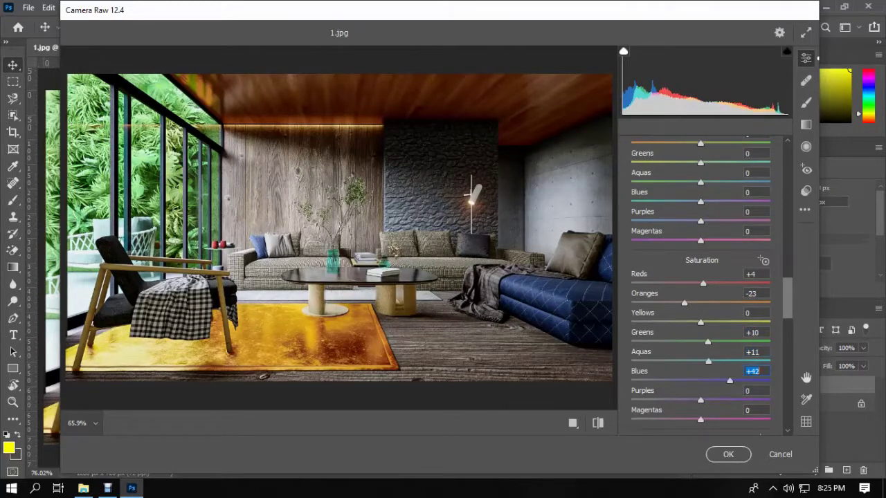
Reduce the saturation of the yellows to -7.
{"action": "left_click_drag", "start_coordinate": [700, 323], "coordinate": [681, 323]}
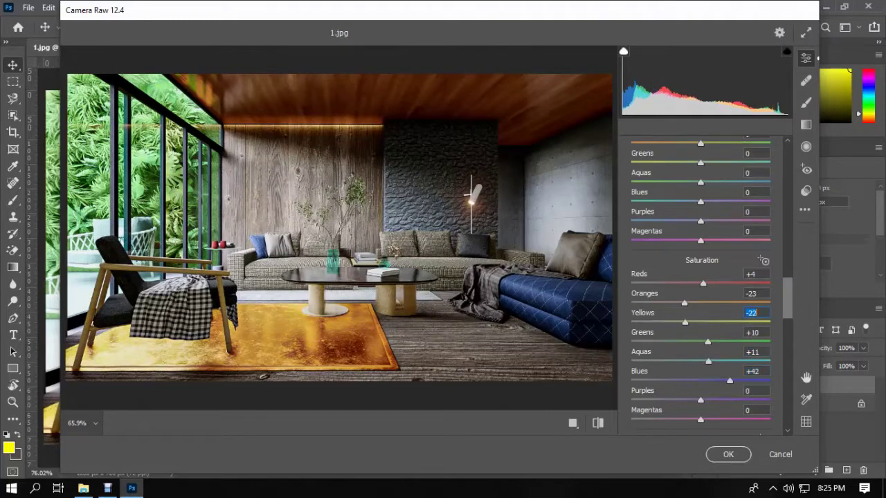
{"action": "key", "text": "Up"}
{"action": "key", "text": "Up"}
{"action": "key", "text": "Up"}
{"action": "key", "text": "Up"}
{"action": "key", "text": "Up"}
{"action": "key", "text": "Up"}
{"action": "key", "text": "Up"}
{"action": "key", "text": "Up"}
{"action": "key", "text": "Up"}
{"action": "key", "text": "Up"}
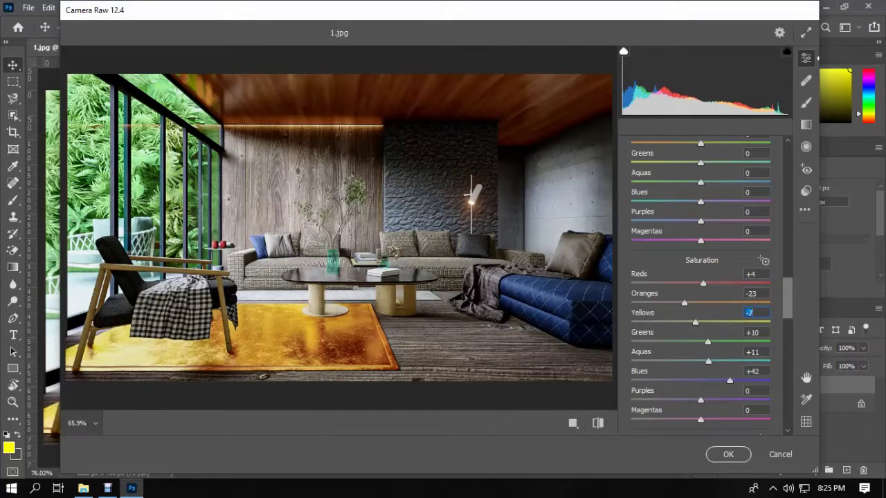
Lower the HSL luminance of the reds to -45.
{"action": "scroll", "coordinate": [701, 302], "scroll_direction": "down", "scroll_amount": 8}
{"action": "left_click_drag", "start_coordinate": [701, 301], "coordinate": [654, 302]}
{"action": "key", "text": "Up"}
{"action": "key", "text": "Up"}
{"action": "key", "text": "Up"}
{"action": "key", "text": "Up"}
{"action": "key", "text": "Up"}
{"action": "key", "text": "Up"}
{"action": "key", "text": "Up"}
{"action": "key", "text": "Up"}
{"action": "key", "text": "Up"}
{"action": "key", "text": "Up"}
{"action": "key", "text": "Up"}
{"action": "key", "text": "Up"}
{"action": "key", "text": "Up"}
{"action": "key", "text": "Up"}
{"action": "key", "text": "Up"}
{"action": "key", "text": "Up"}
{"action": "key", "text": "Up"}
{"action": "key", "text": "Up"}
{"action": "key", "text": "Up"}
{"action": "key", "text": "Up"}
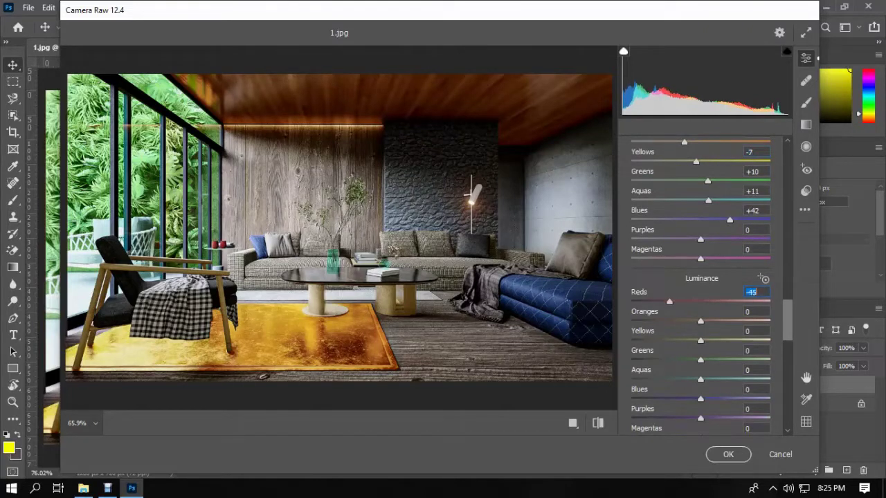
Lower the luminance of the greens to -37 and the aquas to -80, and adjust the luminance of the oranges.
{"action": "mouse_move", "coordinate": [700, 360]}
{"action": "left_mouse_down"}
{"action": "mouse_move", "coordinate": [678, 360]}
{"action": "mouse_move", "coordinate": [694, 360]}
{"action": "left_mouse_up"}
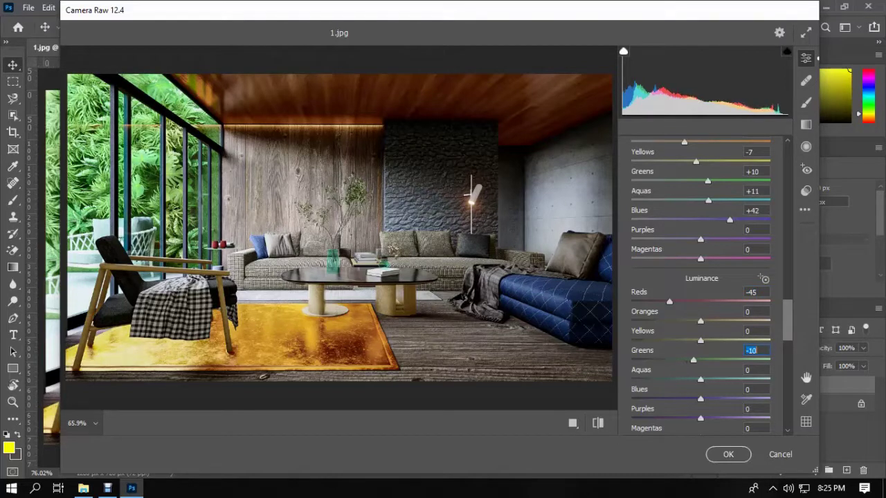
{"action": "scroll", "coordinate": [688, 360], "scroll_direction": "down", "scroll_amount": 2}
{"action": "left_click_drag", "start_coordinate": [700, 303], "coordinate": [636, 303]}
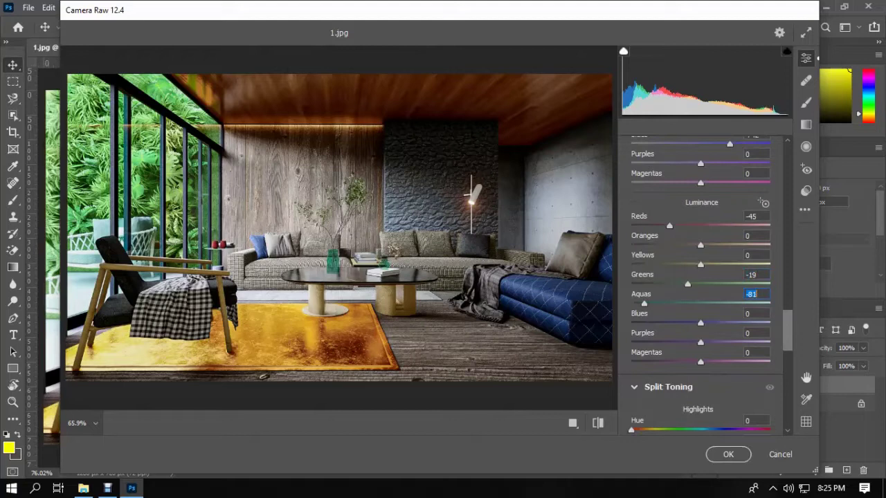
{"action": "left_click_drag", "start_coordinate": [688, 284], "coordinate": [694, 284]}
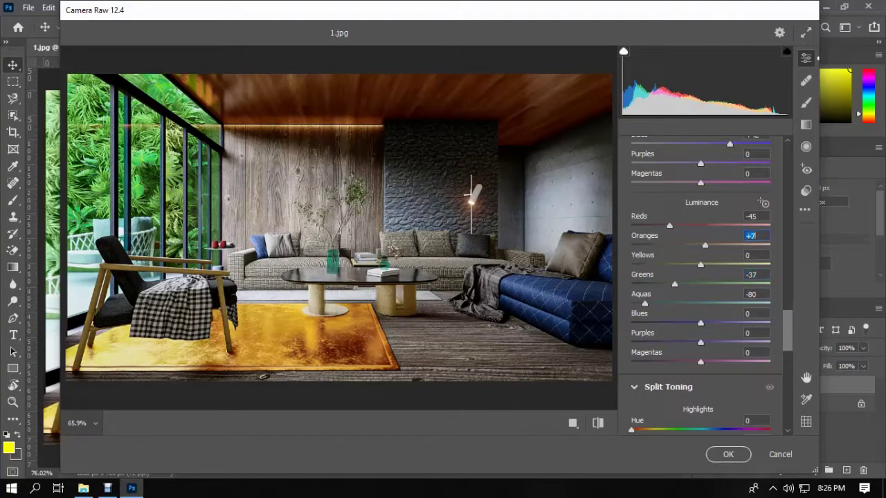
{"action": "left_click_drag", "start_coordinate": [702, 246], "coordinate": [686, 246]}
Set the Optics vignette to +44 to brighten the corners of the image.
{"action": "scroll", "coordinate": [706, 284], "scroll_direction": "down", "scroll_amount": 10}
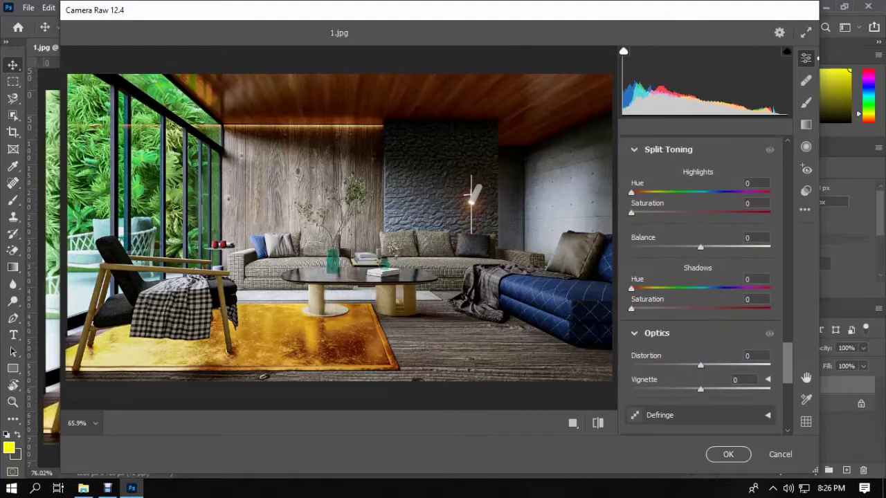
{"action": "left_click_drag", "start_coordinate": [701, 276], "coordinate": [734, 277]}
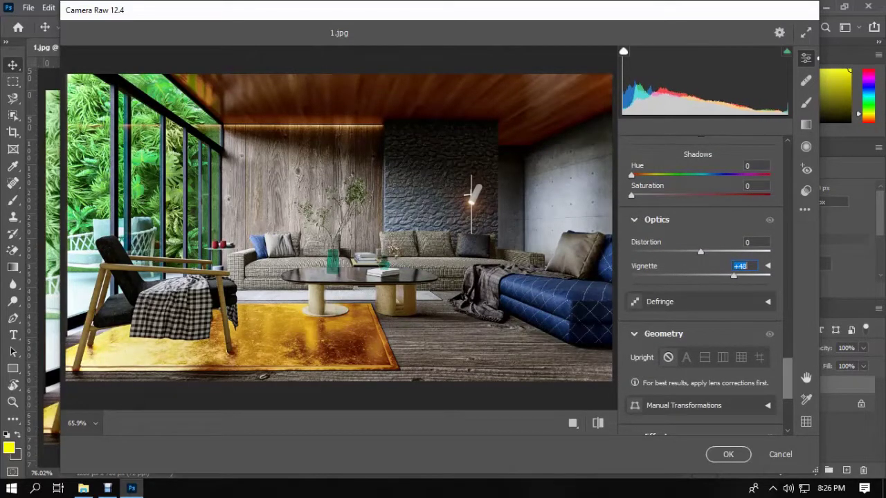
{"action": "scroll", "coordinate": [702, 284], "scroll_direction": "down", "scroll_amount": 3}
{"action": "left_click_drag", "start_coordinate": [701, 337], "coordinate": [706, 337]}
{"action": "scroll", "coordinate": [706, 337], "scroll_direction": "down", "scroll_amount": 2}
Set the parametric tone curve to highlights -31, lights +23, darks +3 and shadows -11.
{"action": "scroll", "coordinate": [702, 277], "scroll_direction": "up", "scroll_amount": 15}
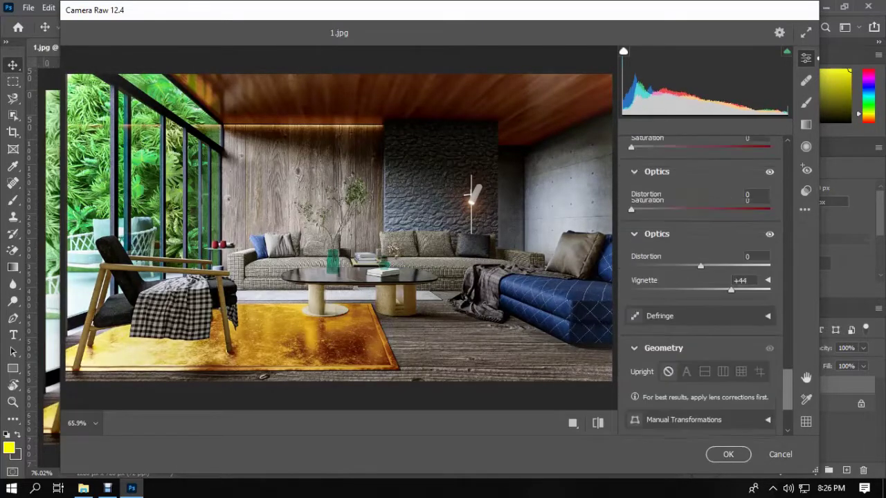
{"action": "left_click_drag", "start_coordinate": [700, 407], "coordinate": [693, 407]}
{"action": "left_click_drag", "start_coordinate": [700, 348], "coordinate": [703, 388]}
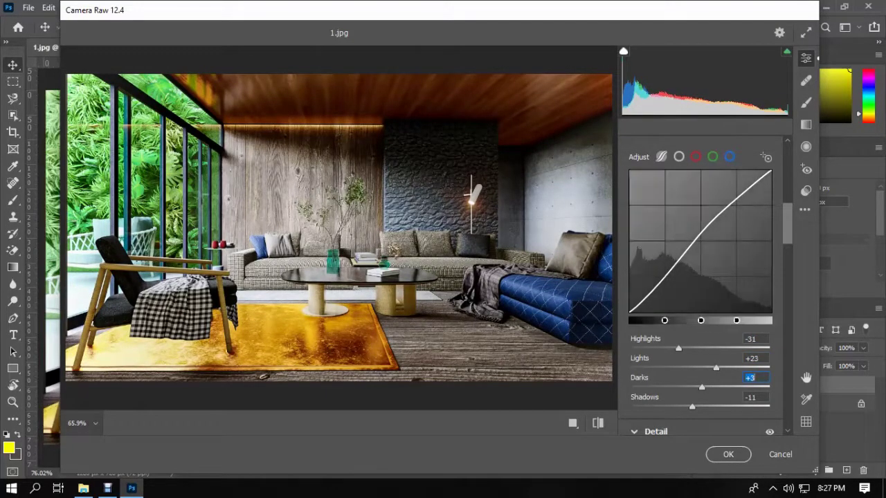
Save the Camera Raw settings as "living area 1" in the living area folder on the Desktop.
{"action": "left_click", "coordinate": [805, 209]}
{"action": "left_click", "coordinate": [789, 291]}
{"action": "left_click", "coordinate": [587, 63]}
{"action": "left_click", "coordinate": [53, 96]}
{"action": "double_click", "coordinate": [221, 104]}
{"action": "left_click", "coordinate": [139, 412]}
{"action": "type", "text": "living area 1"}
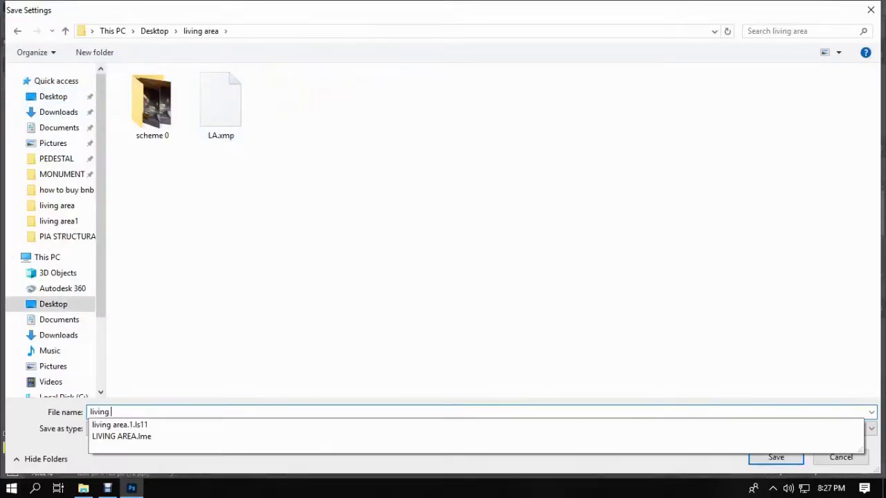
{"action": "key", "text": "Return"}
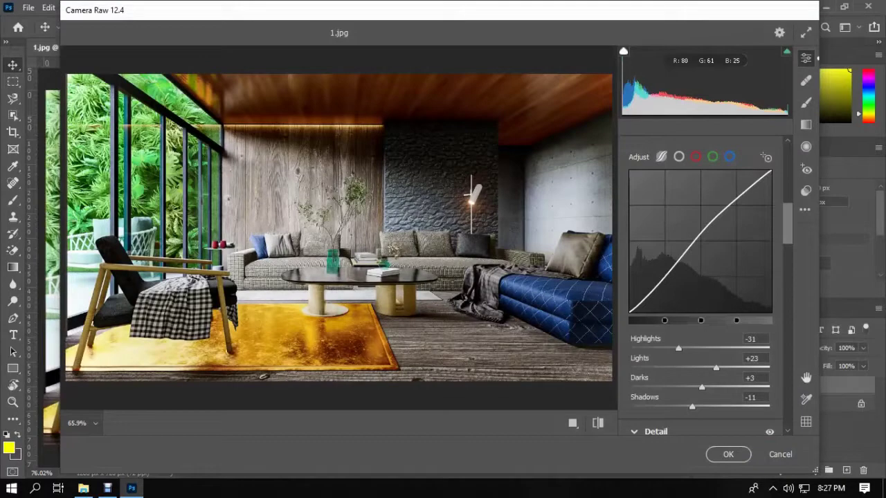
Apply the Camera Raw edits and merge the edited layer down into the background.
{"action": "key", "text": "Return"}
{"action": "left_click", "coordinate": [729, 386]}
{"action": "left_click", "coordinate": [729, 386]}
{"action": "key", "text": "ctrl+e"}
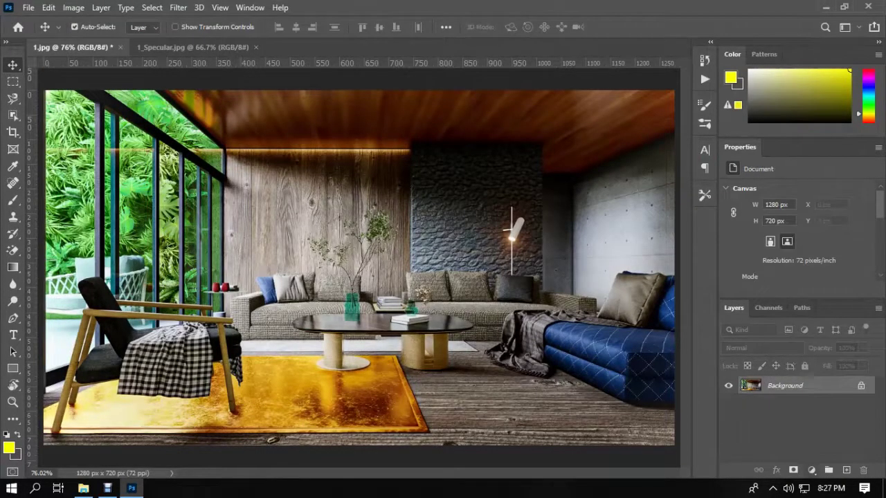
Add Color Balance and Brightness/Contrast adjustments to the image and flatten them into the background.
{"action": "left_click", "coordinate": [811, 470]}
{"action": "left_click", "coordinate": [810, 354]}
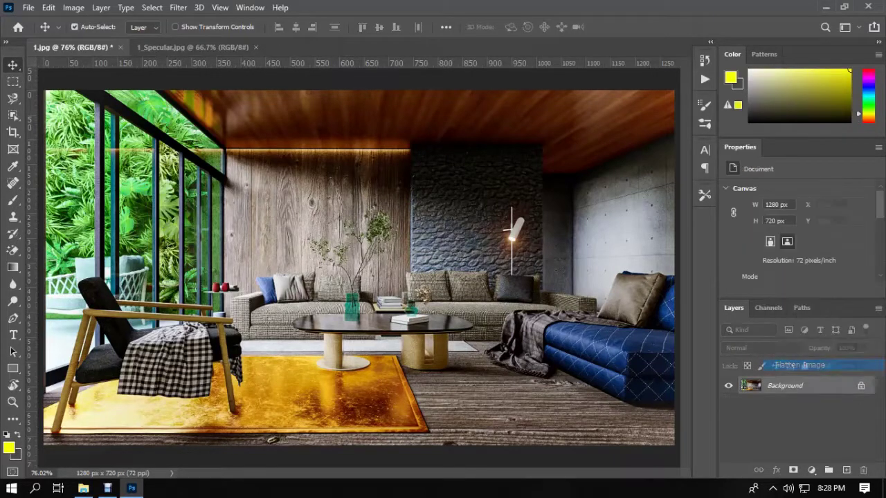
{"action": "left_click", "coordinate": [811, 470]}
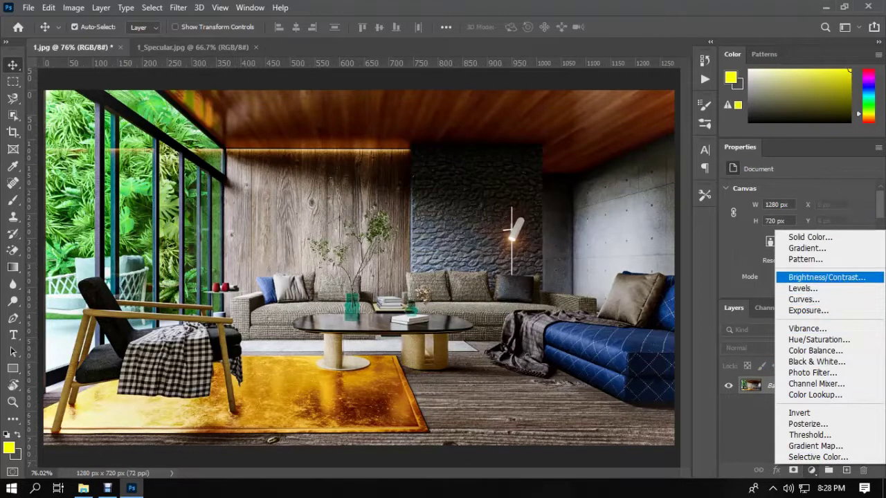
{"action": "left_click", "coordinate": [827, 277]}
{"action": "left_click_drag", "start_coordinate": [794, 226], "coordinate": [797, 226]}
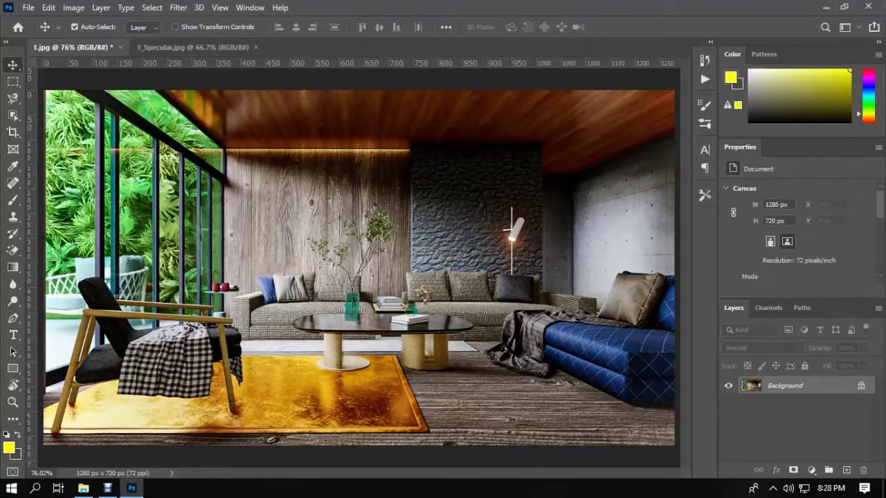
Adjust the tones of the flattened image with Curves.
{"action": "key", "text": "ctrl+m"}
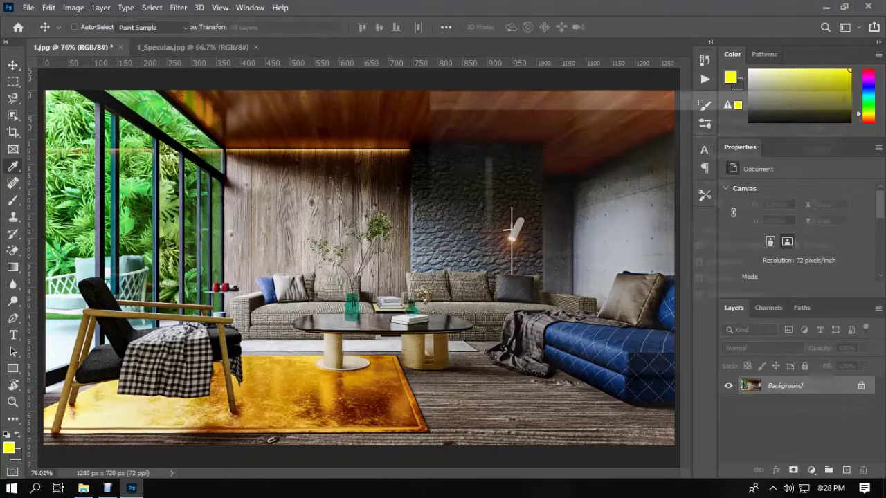
{"action": "left_click_drag", "start_coordinate": [758, 128], "coordinate": [579, 54]}
{"action": "left_click", "coordinate": [808, 79]}
Sharpen the living room image with the Sharpen filters.
{"action": "left_click", "coordinate": [178, 8]}
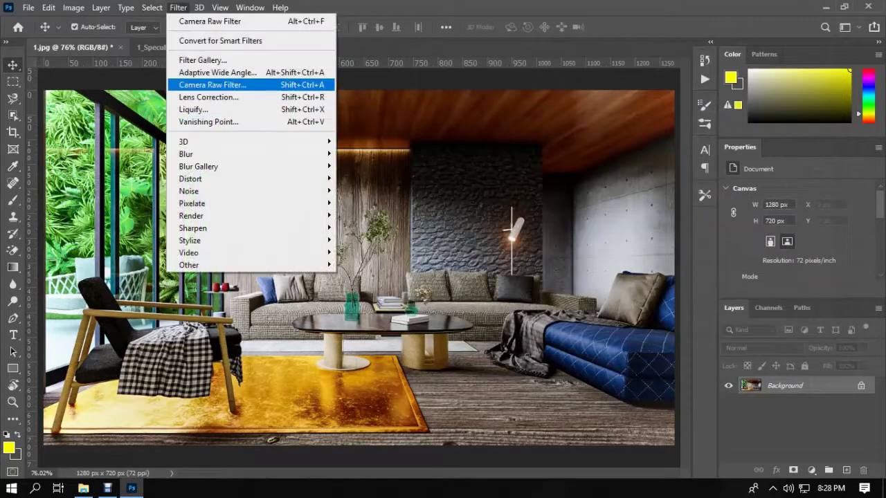
{"action": "mouse_move", "coordinate": [208, 229]}
{"action": "left_click", "coordinate": [373, 241]}
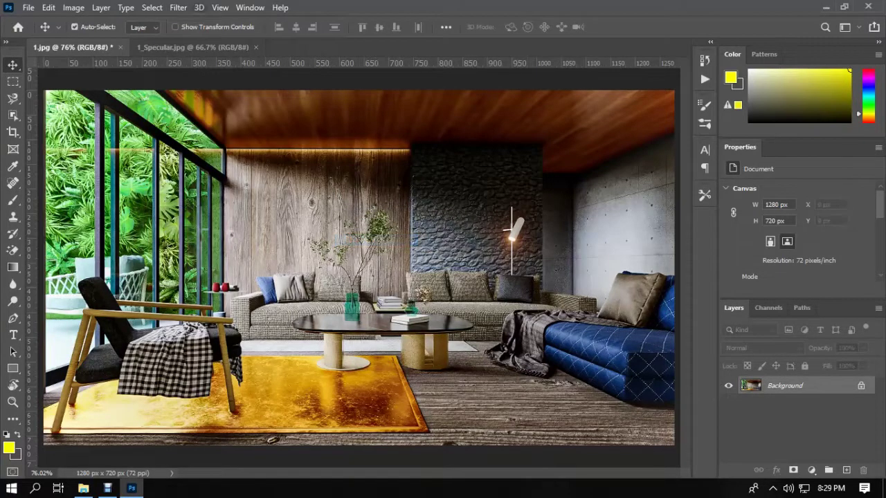
{"action": "left_click", "coordinate": [178, 8]}
{"action": "left_click", "coordinate": [374, 288]}
{"action": "left_click", "coordinate": [747, 125]}
Save a JPEG copy of the image named "1 copy" on the Desktop.
{"action": "key", "text": "ctrl+alt+s"}
{"action": "left_click", "coordinate": [53, 97]}
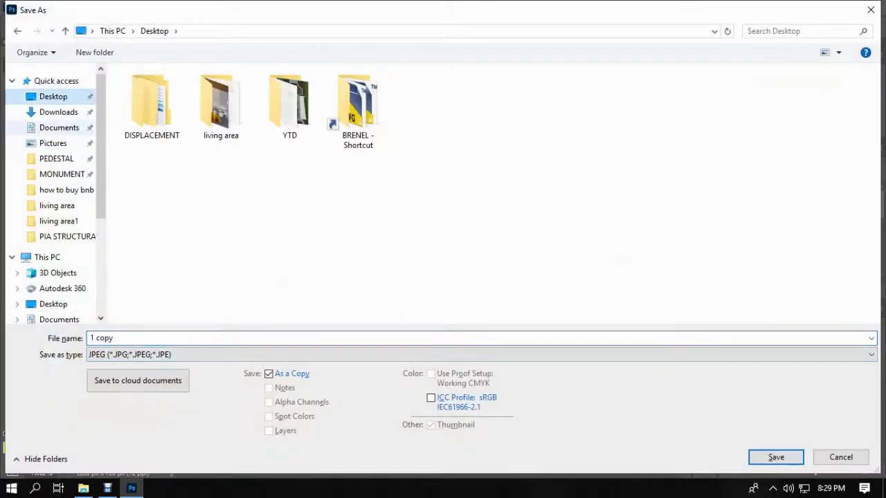
{"action": "key", "text": "Return"}
{"action": "left_click", "coordinate": [556, 216]}
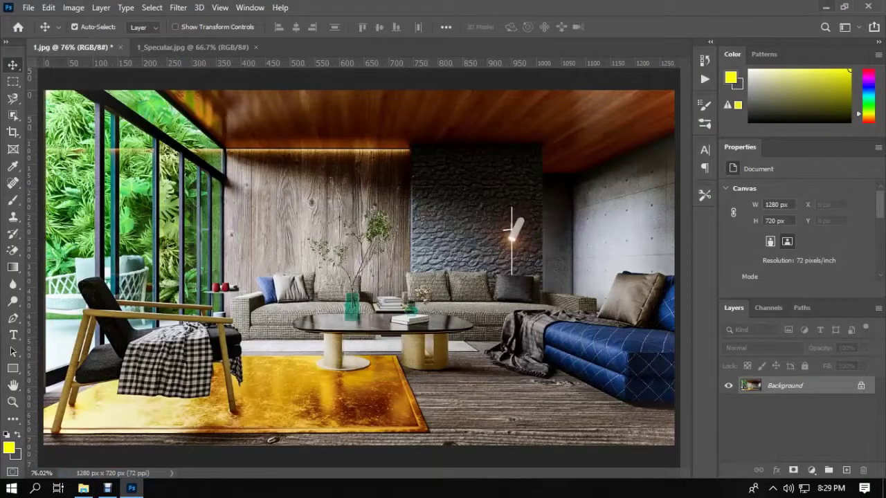
Switch to the desktop, open the living area folder and view the original render in Picasa Photo Viewer.
{"action": "left_click", "coordinate": [826, 7]}
{"action": "right_click", "coordinate": [325, 158]}
{"action": "left_click", "coordinate": [360, 198]}
{"action": "double_click", "coordinate": [655, 75]}
{"action": "double_click", "coordinate": [443, 320]}
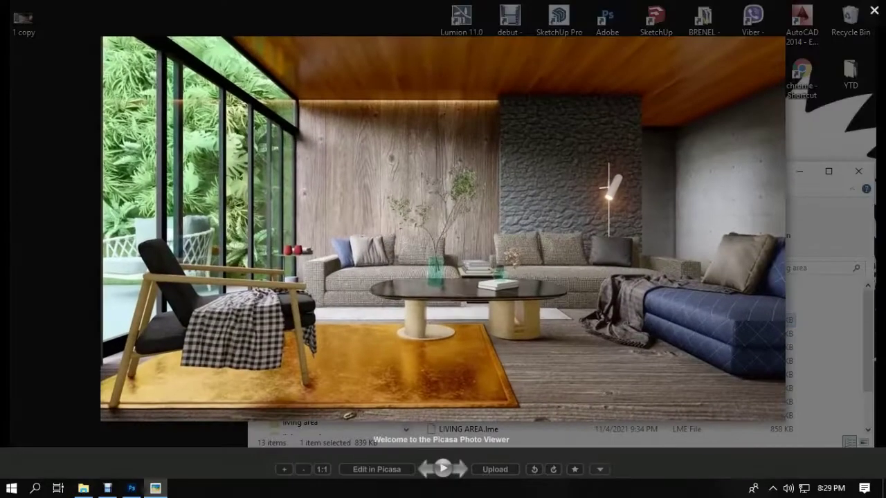
Close the original render and view the saved "1 copy" image from the desktop up close.
{"action": "key", "text": "Escape"}
{"action": "left_click", "coordinate": [800, 171]}
{"action": "double_click", "coordinate": [22, 21]}
{"action": "scroll", "coordinate": [443, 240], "scroll_direction": "up", "scroll_amount": 1}
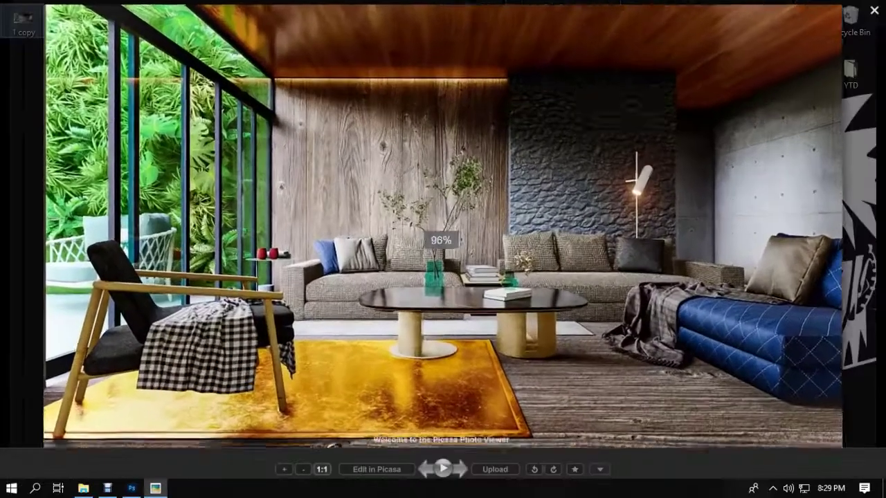